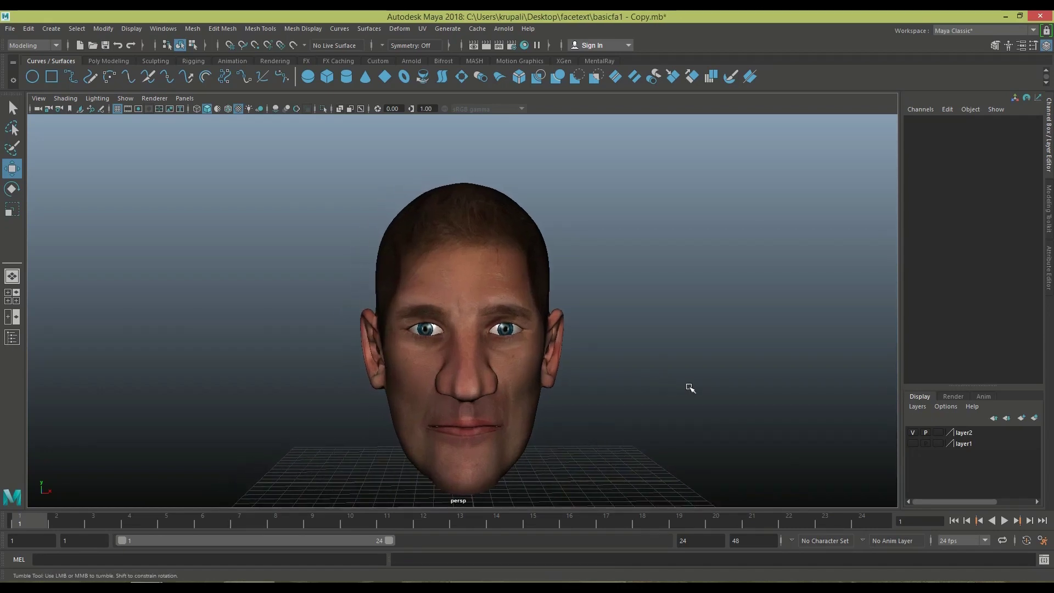
Hide the eyes on layer2 and switch to the four-view layout.
left_click_drag(690, 388, 685, 388, "alt")
left_click(913, 433)
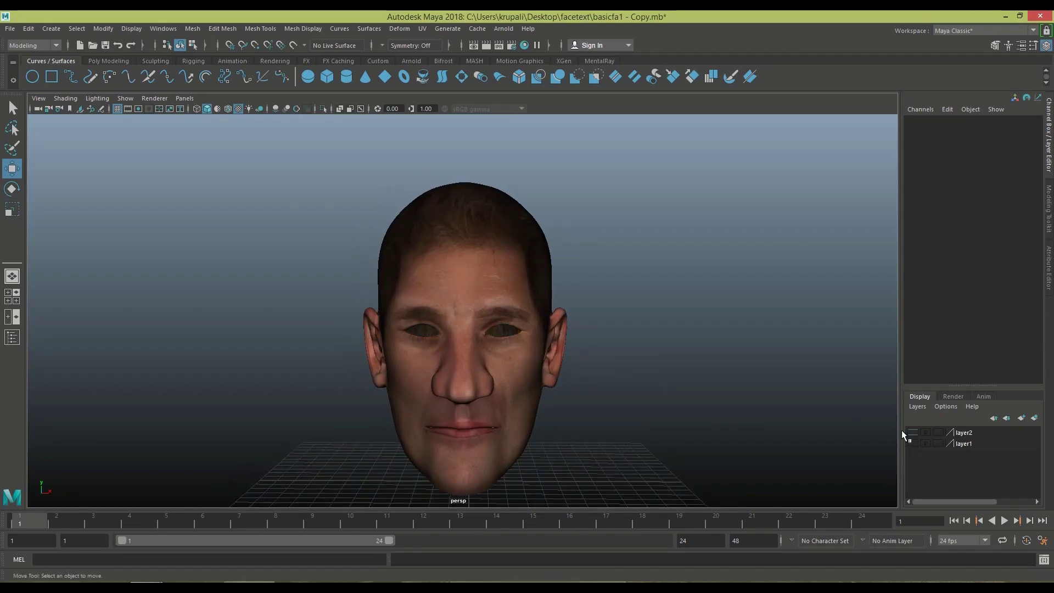
left_click(12, 297)
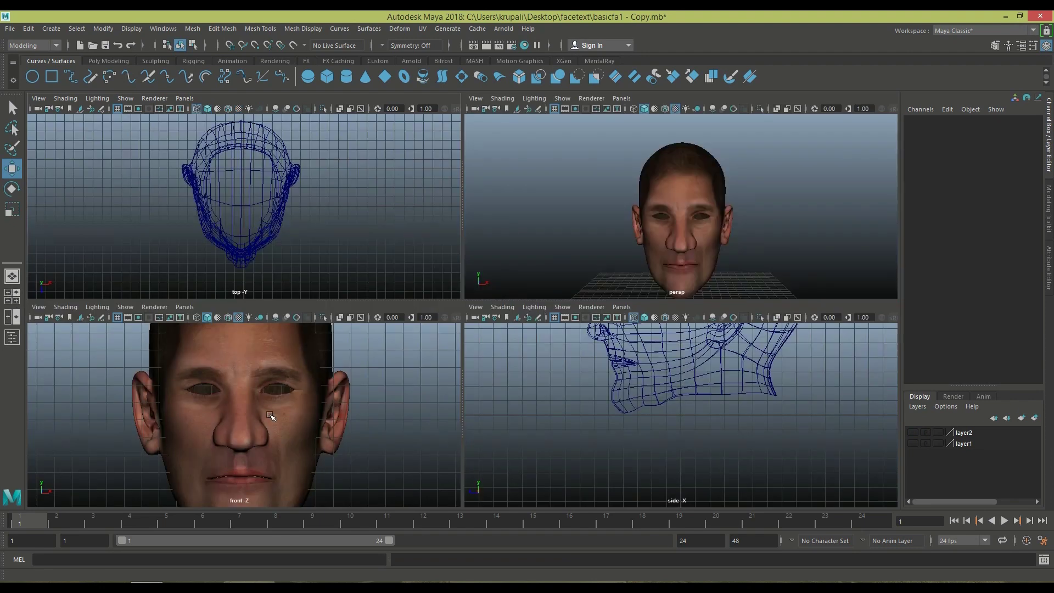
scroll(346, 431, "down", 3)
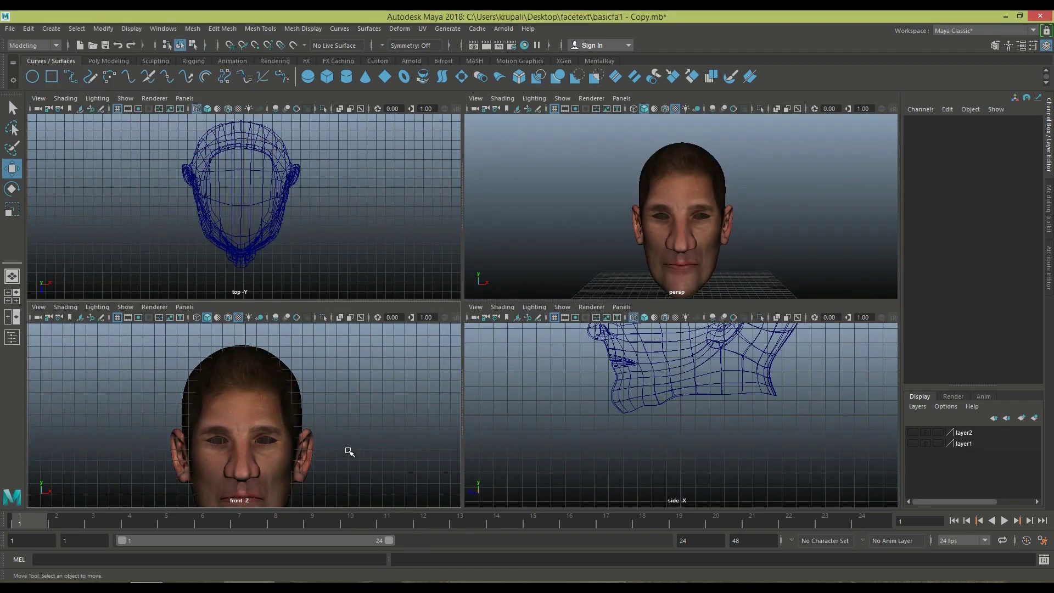
Maximize the front view and show the head as untextured wireframe only.
key("space")
scroll(549, 419, "down", 2)
scroll(556, 418, "down", 1)
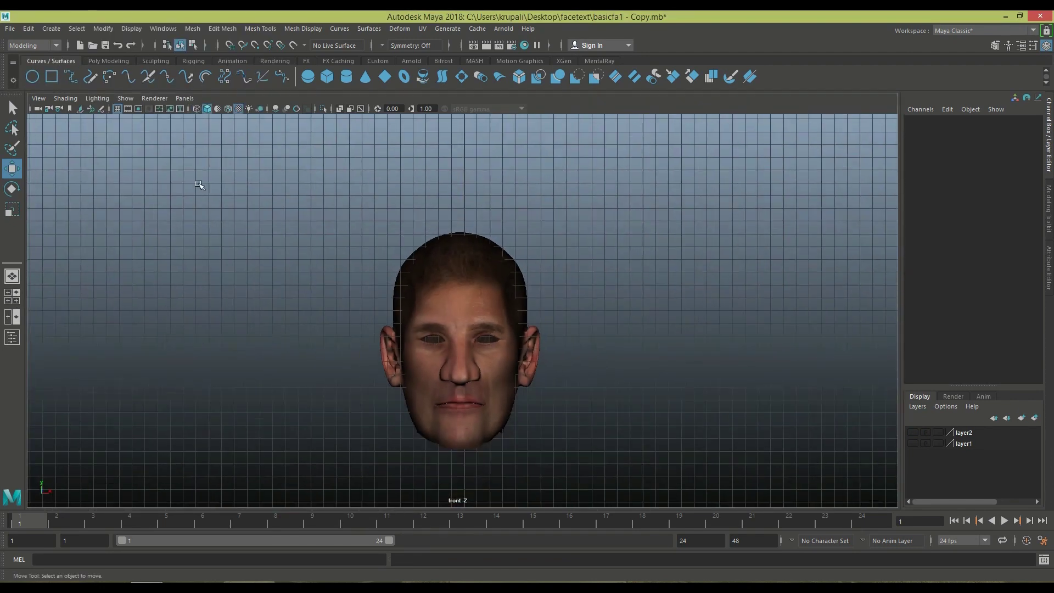
left_click(228, 109)
left_click(239, 108)
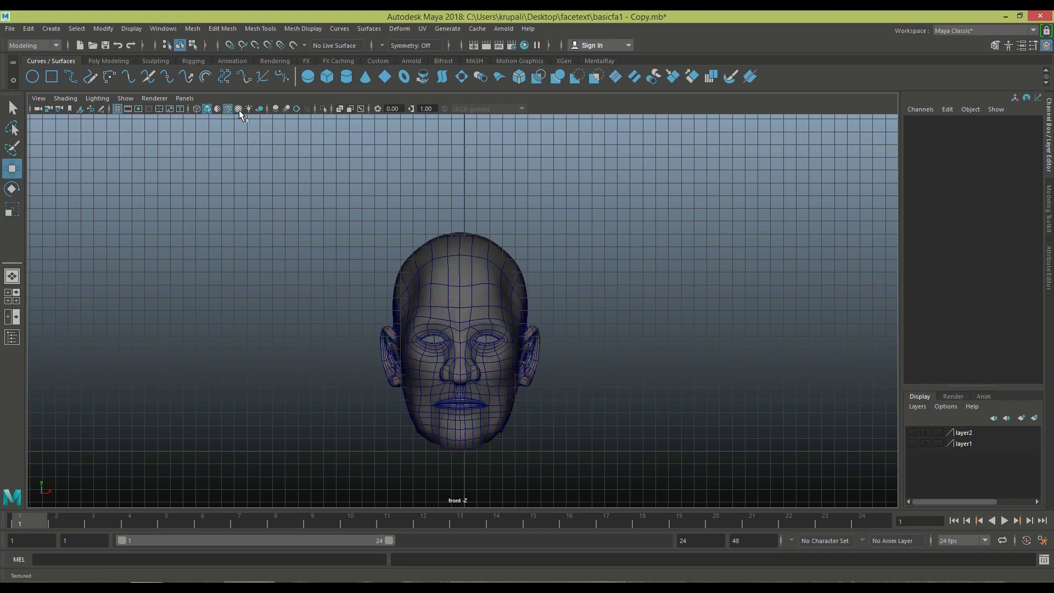
left_click(229, 109)
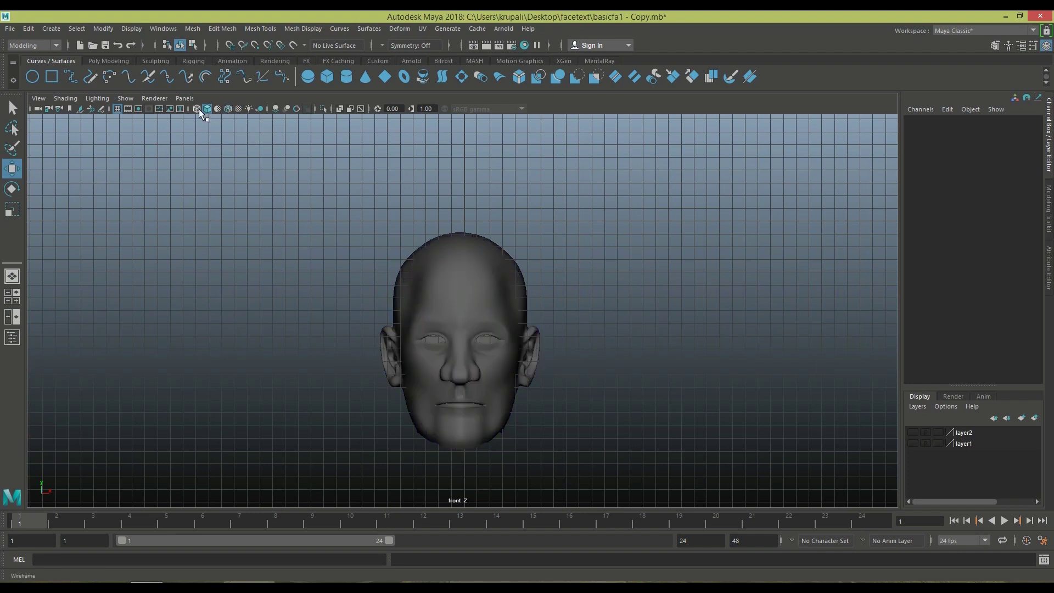
left_click(198, 109)
Load Desktop > facetext > Mens-Short-Hair-3-of-45-1100x1100.jpg as the front-view image plane.
middle_click_drag(605, 304, 604, 316, "alt")
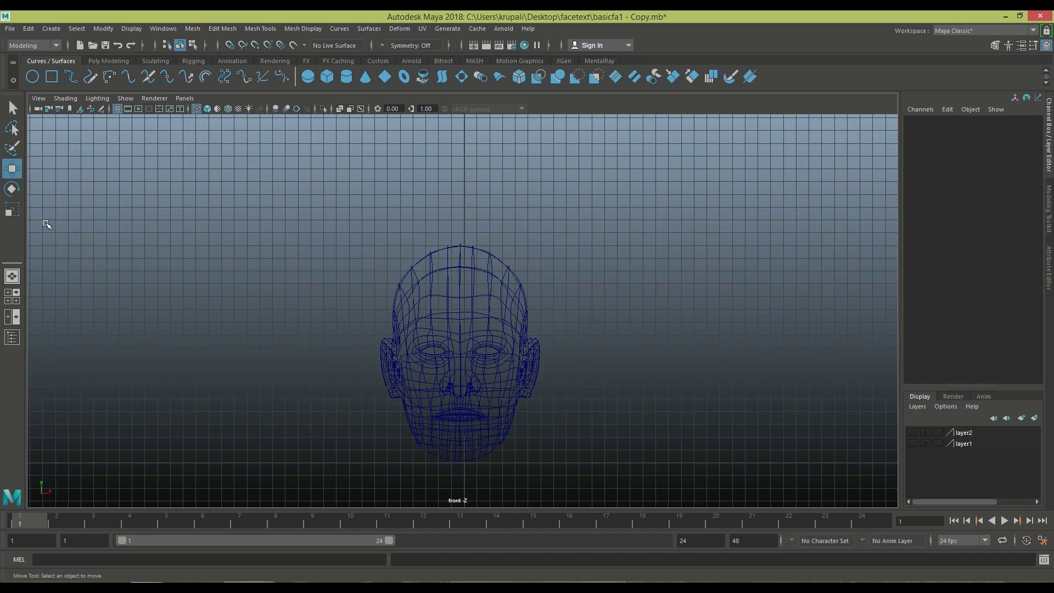
left_click(80, 109)
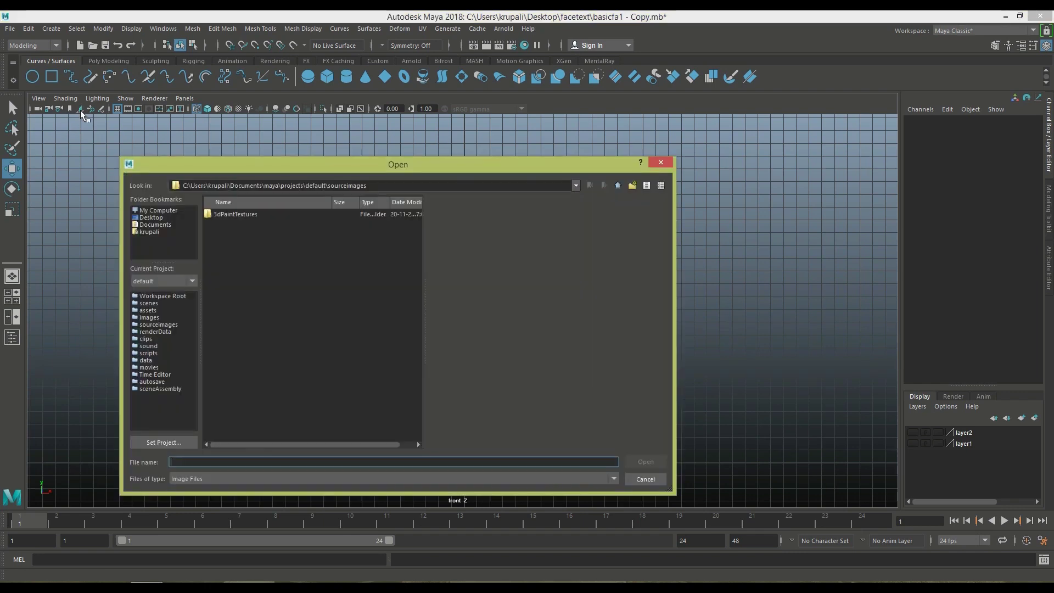
left_click(154, 217)
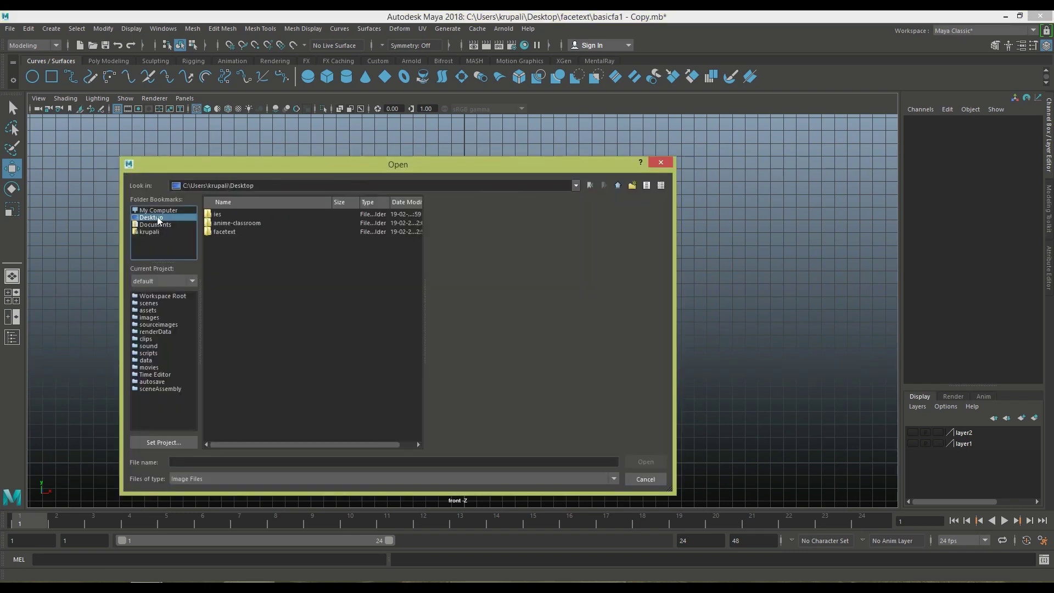
left_click(215, 231)
left_click(646, 462)
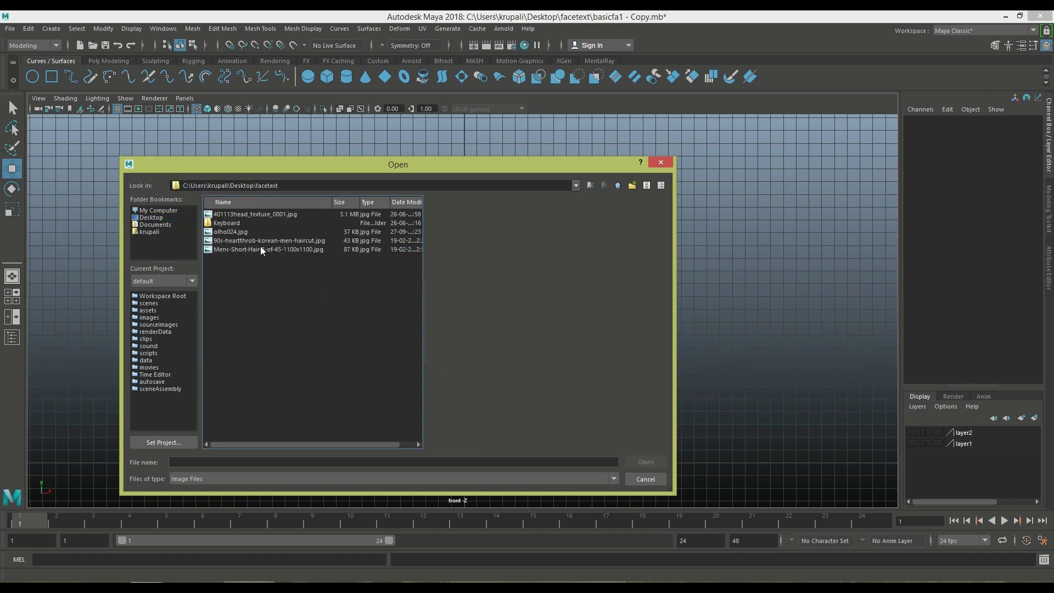
left_click(260, 249)
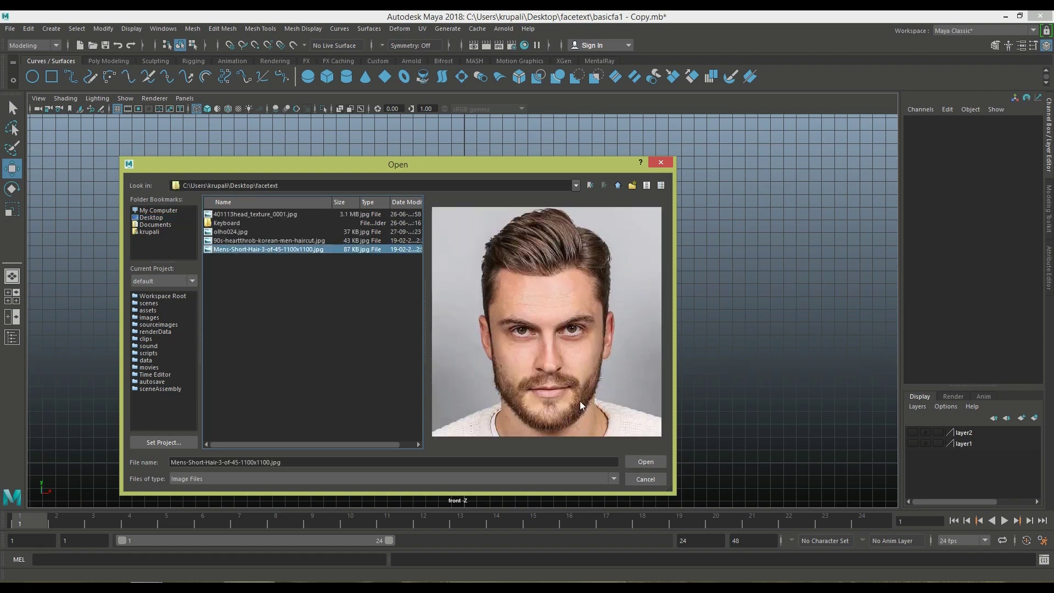
left_click(647, 462)
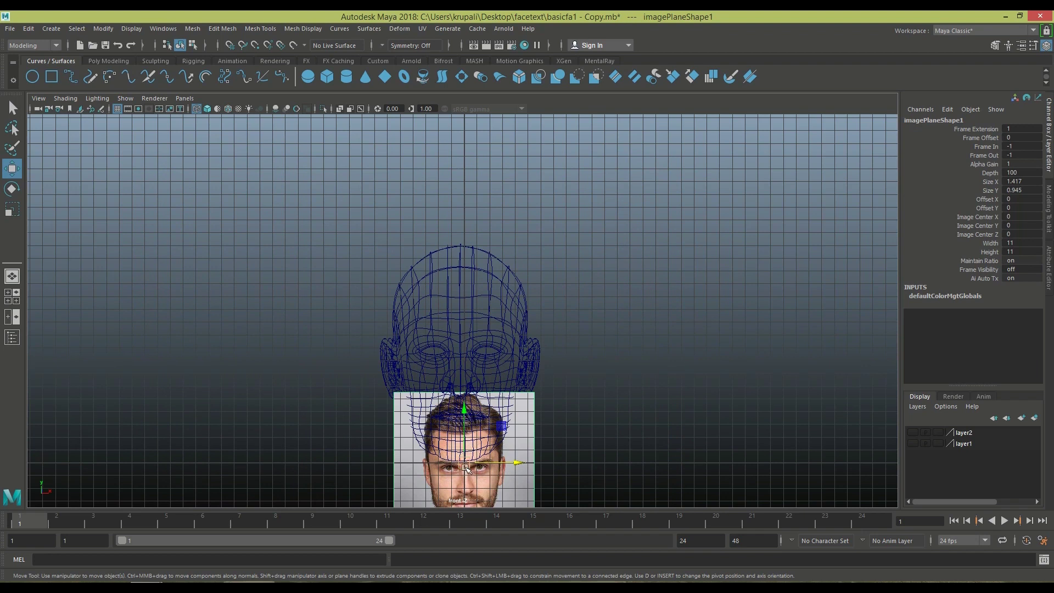
Move the face photo plane up and scale it down to about 1.856 to match the head.
left_click_drag(465, 468, 549, 447)
key("r")
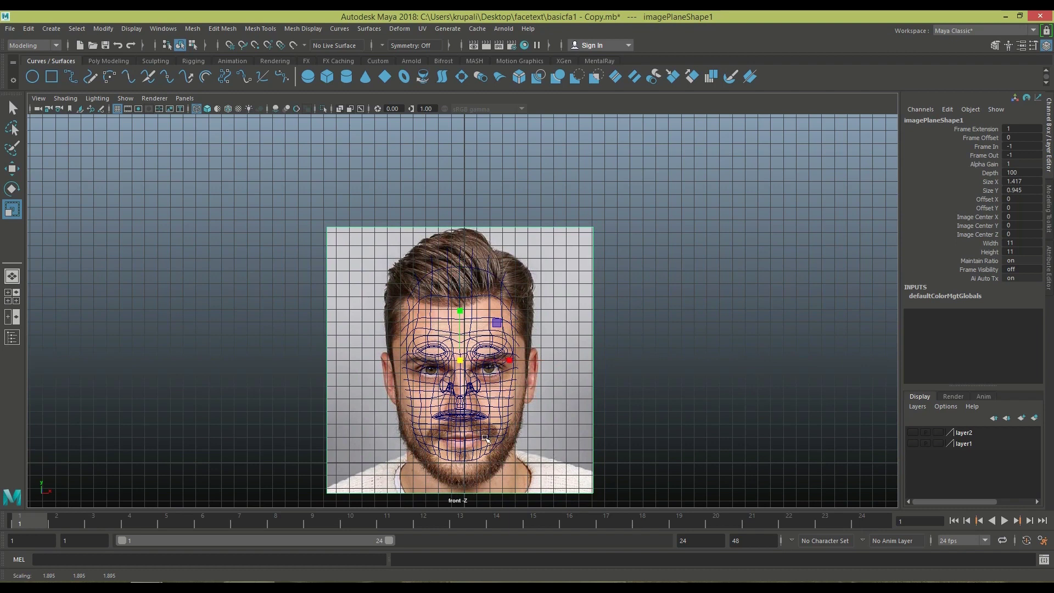
left_click_drag(462, 361, 446, 362)
key("w")
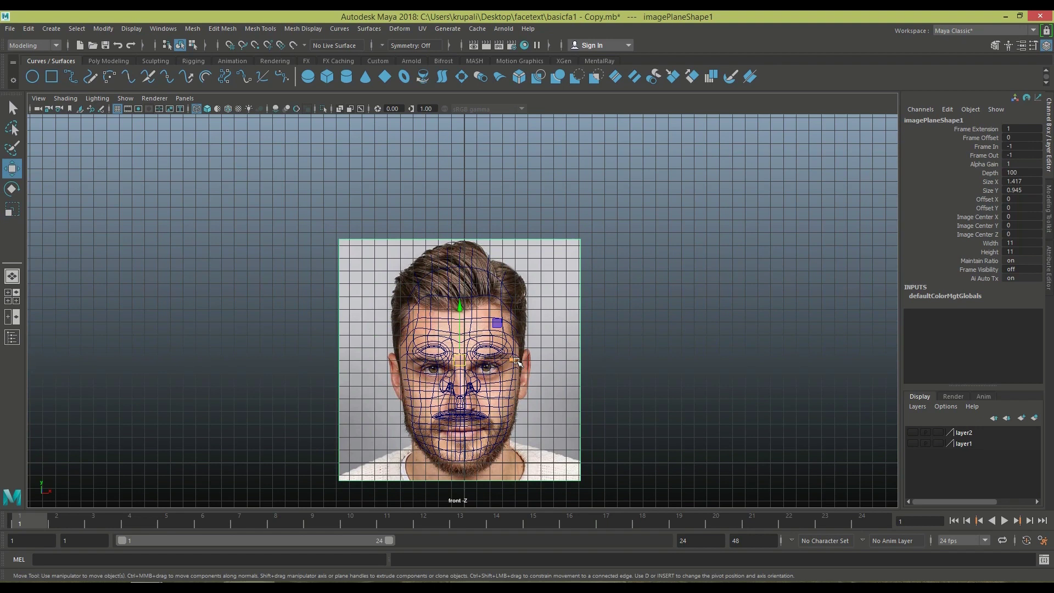
left_click_drag(512, 360, 518, 362)
scroll(516, 368, "up", 5)
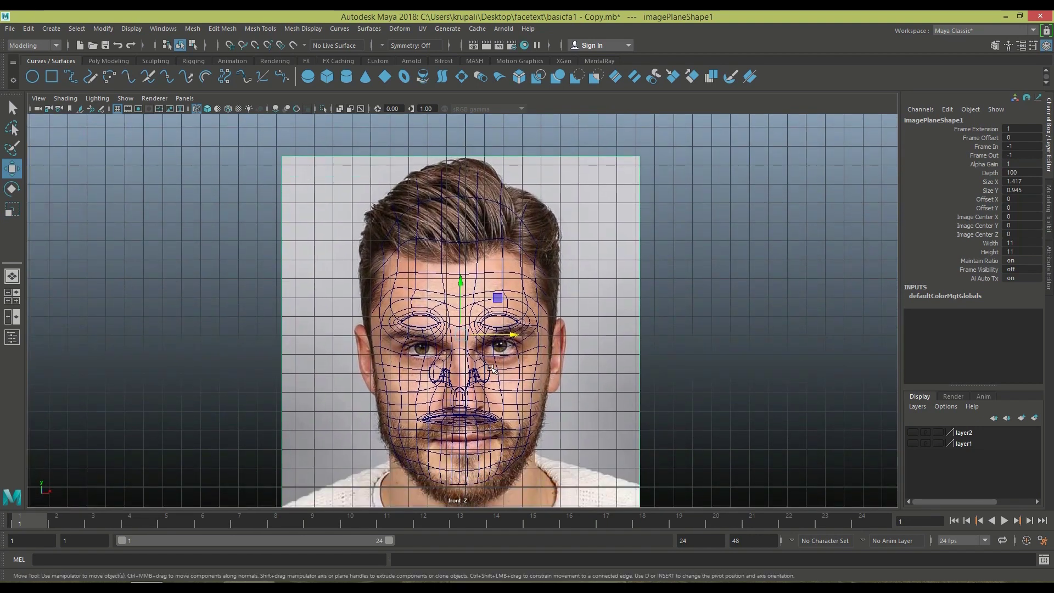
key("r")
left_click_drag(460, 335, 503, 343)
Push the photo plane behind the head (Translate Z about -14.4) and raise it to Y 8.647.
left_click(11, 276)
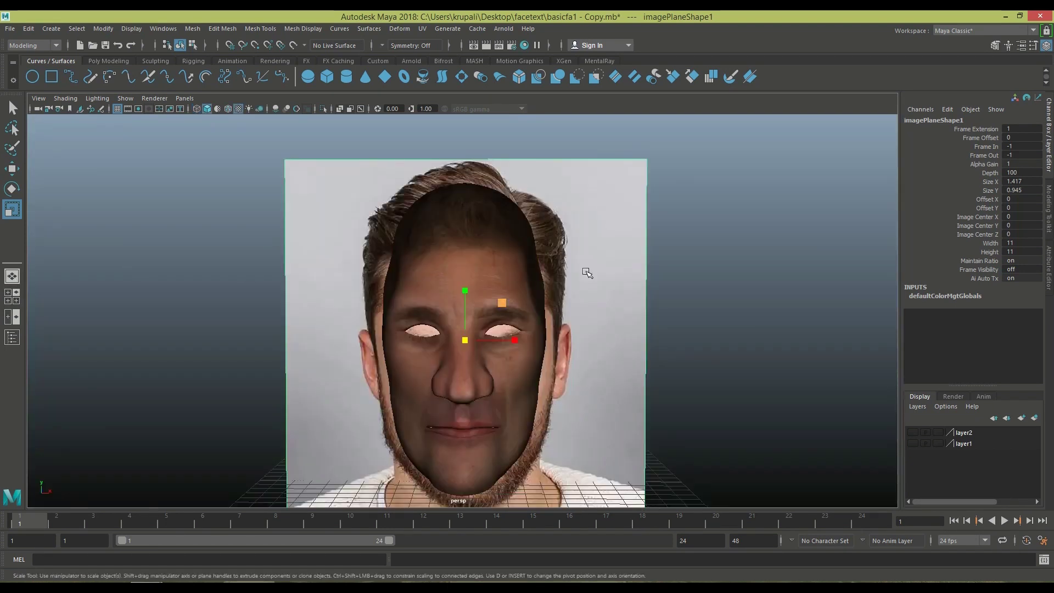
key("w")
scroll(513, 349, "down", 4)
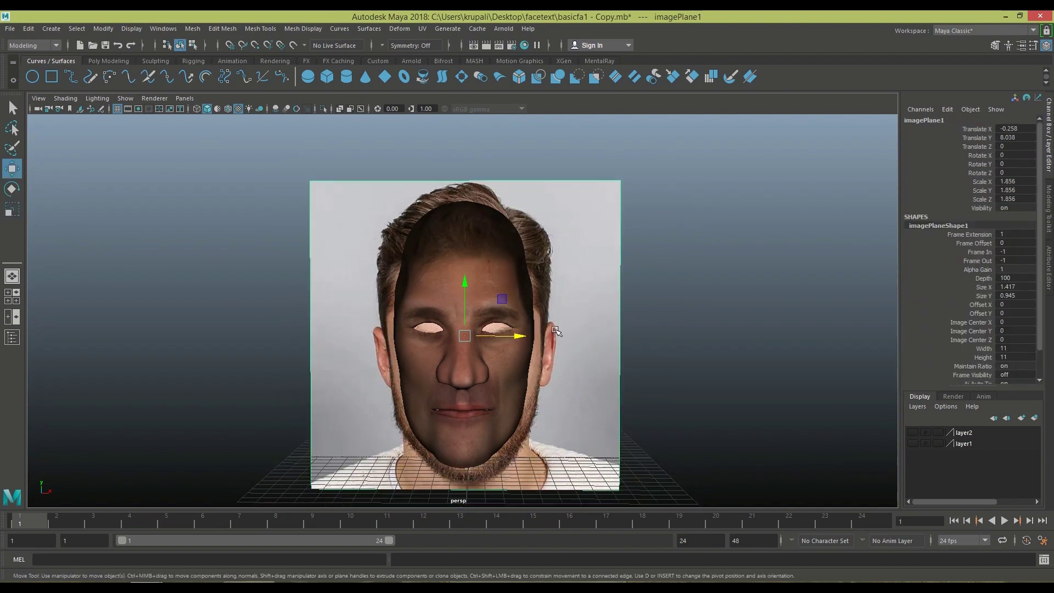
left_click_drag(513, 349, 538, 326, "alt")
middle_click_drag(538, 325, 536, 329)
left_click(8, 300)
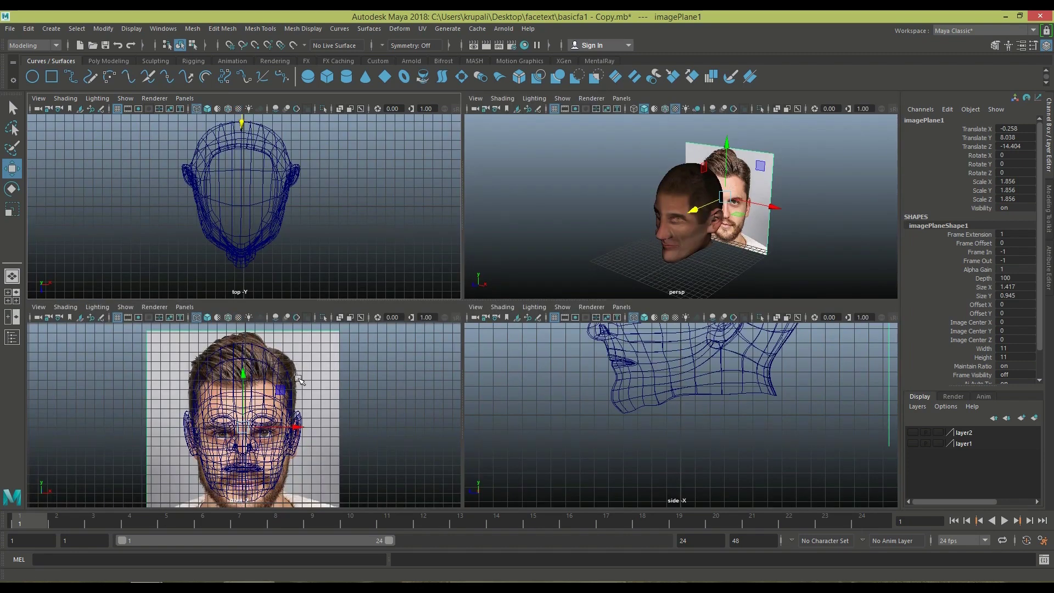
key("space")
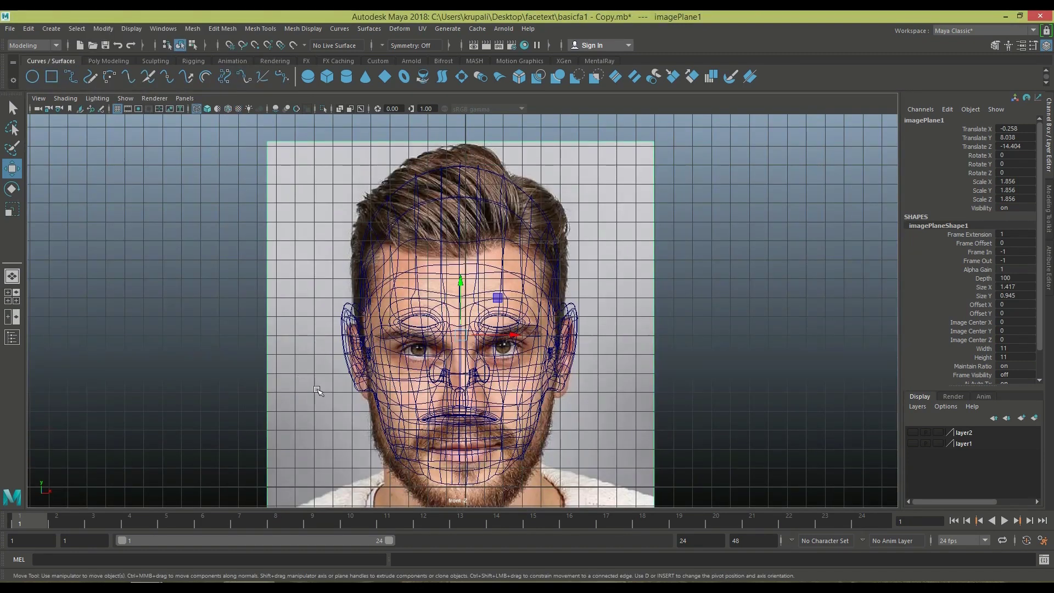
left_click_drag(468, 279, 467, 267)
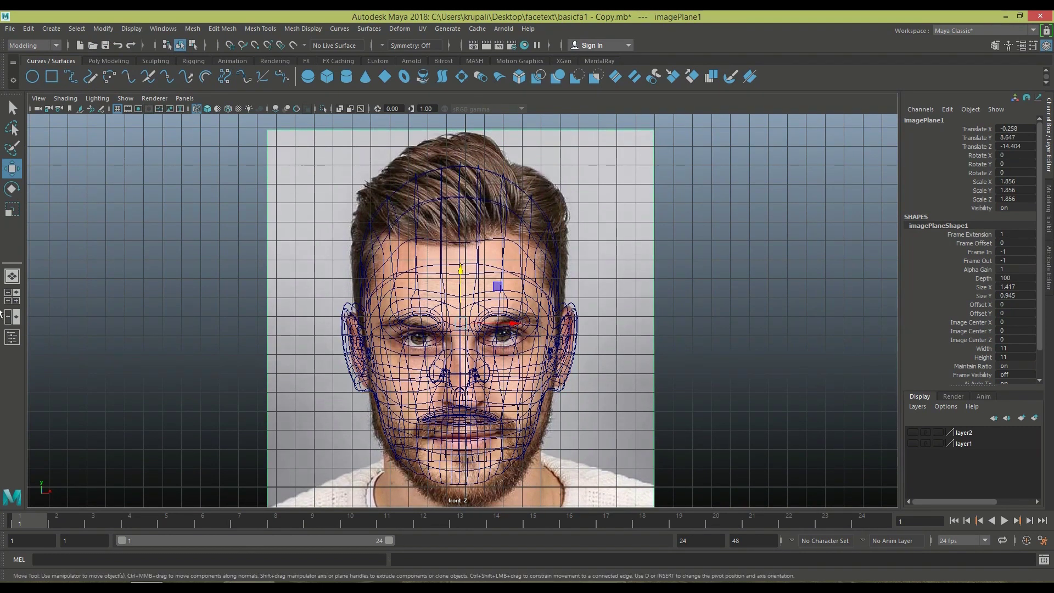
key("space")
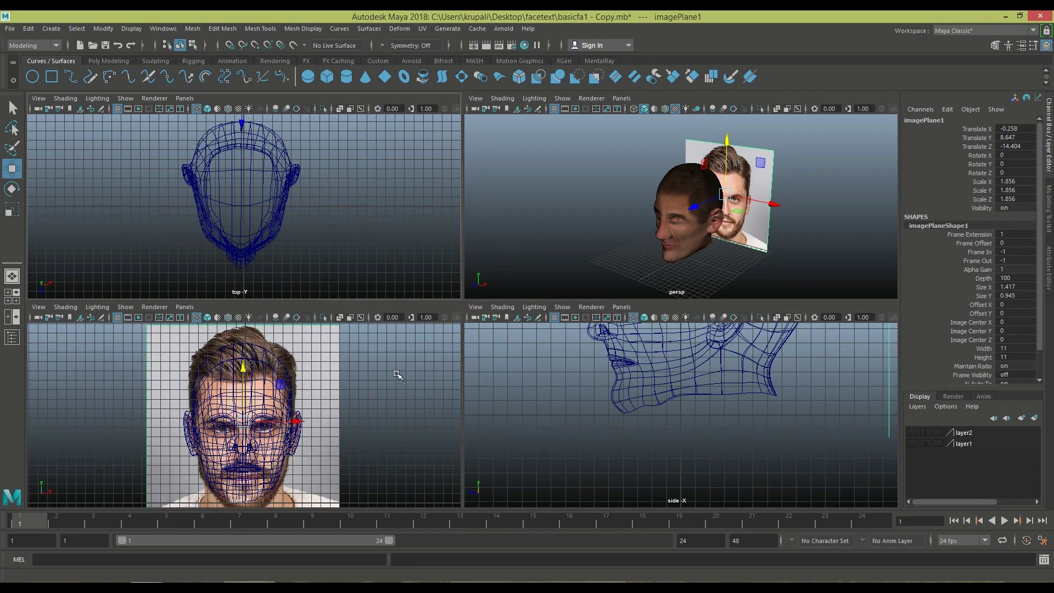
scroll(680, 439, "down", 8)
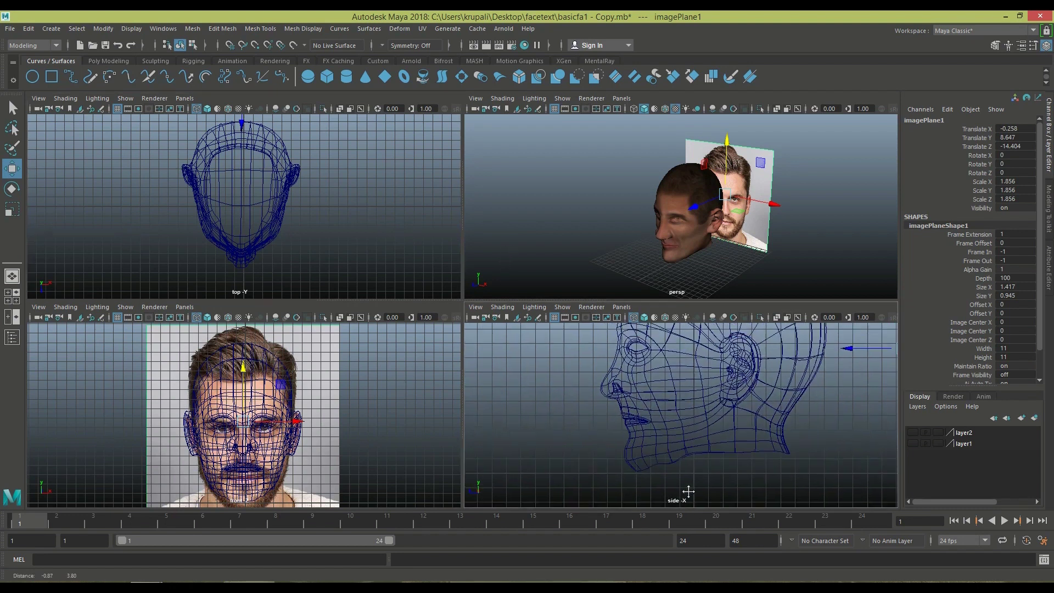
Draw EP curve curve1 with points on the head top in the side and front views.
left_click(565, 414)
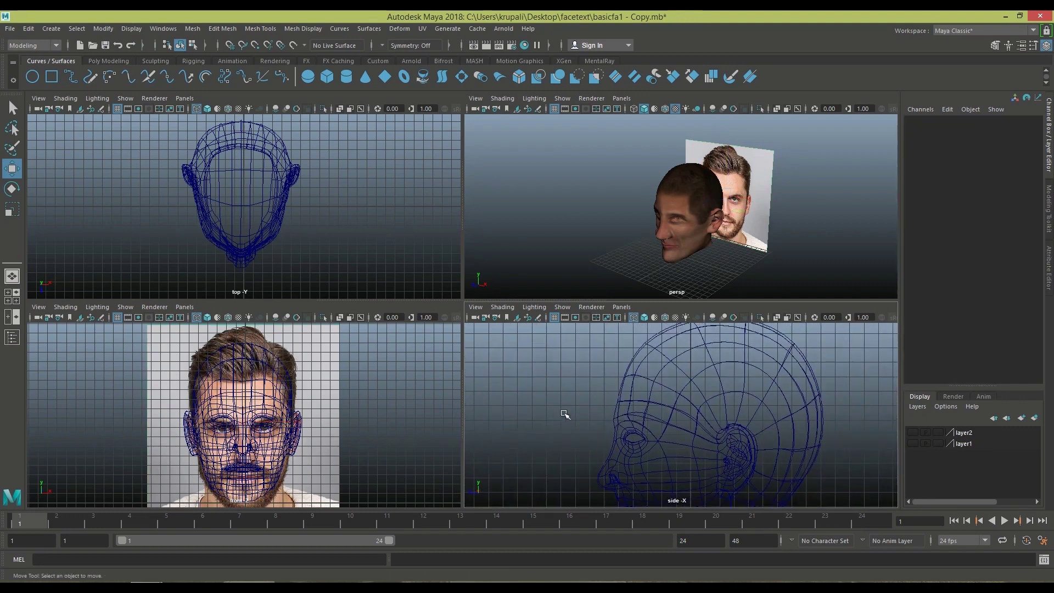
left_click(678, 391)
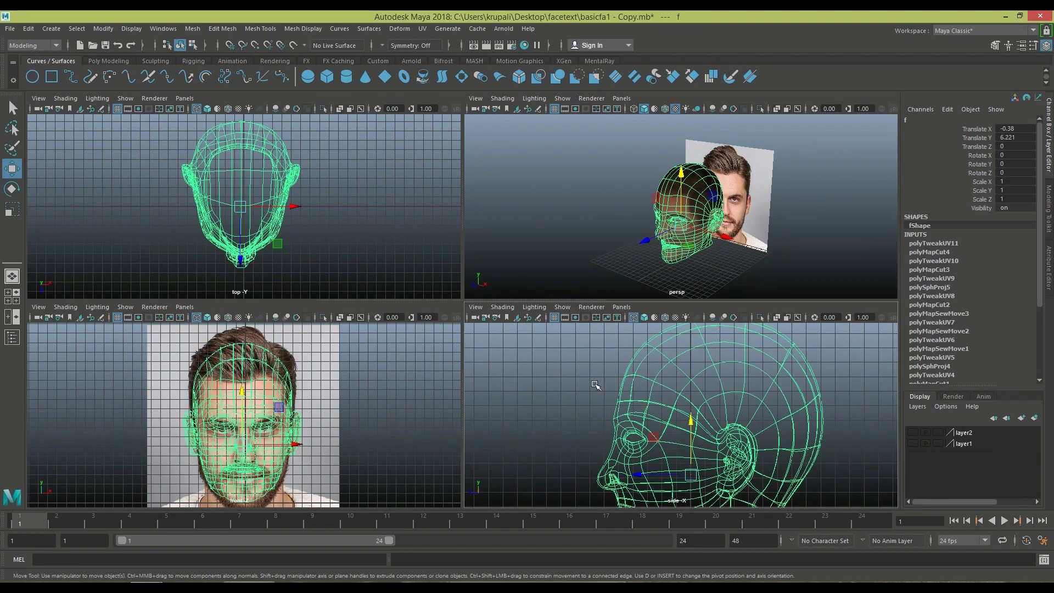
middle_click_drag(551, 383, 555, 419, "alt")
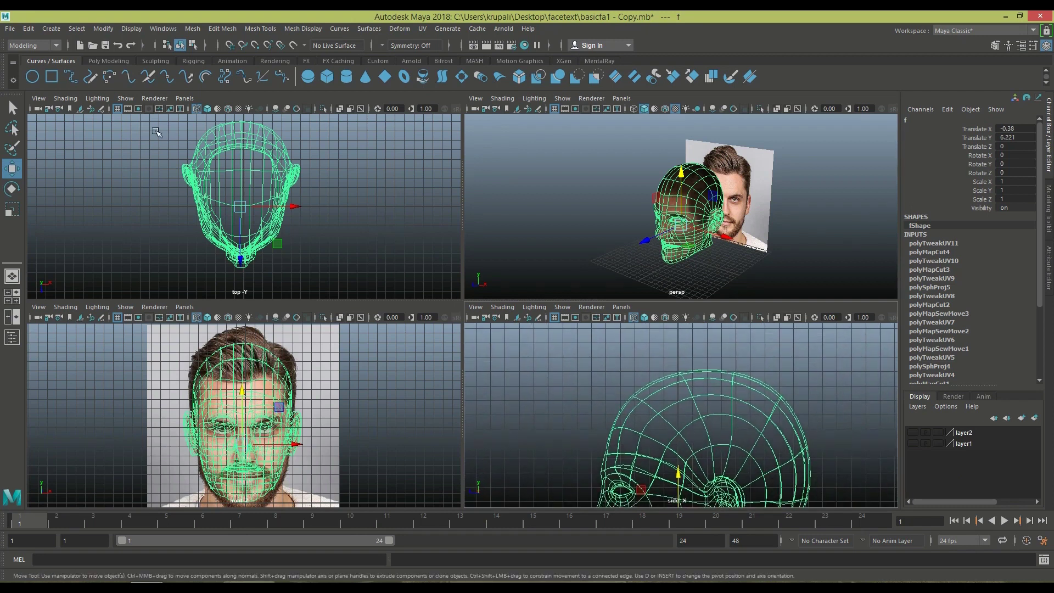
left_click(90, 79)
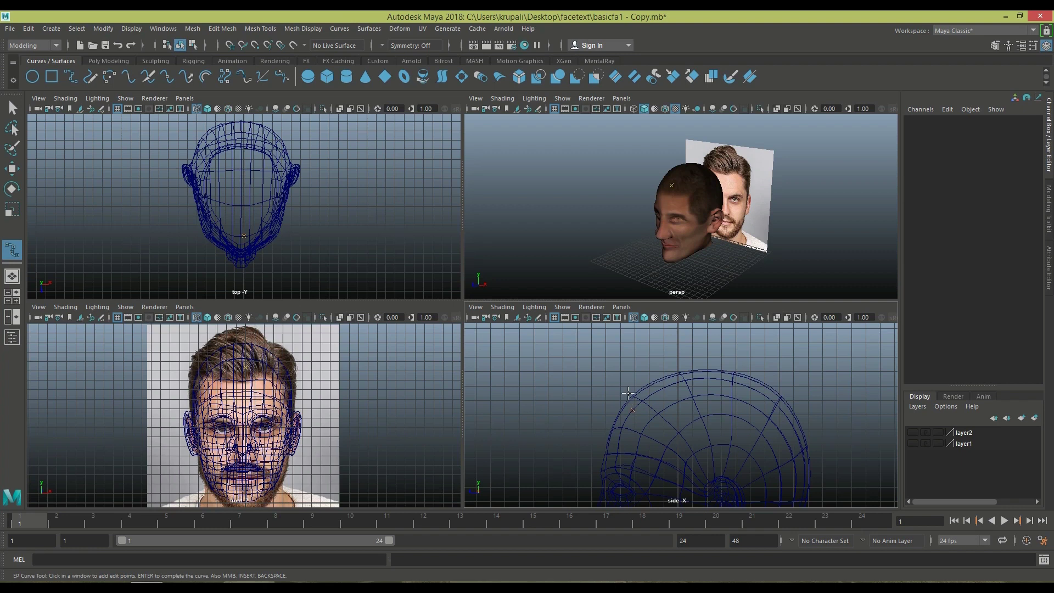
left_click(628, 393)
key("space")
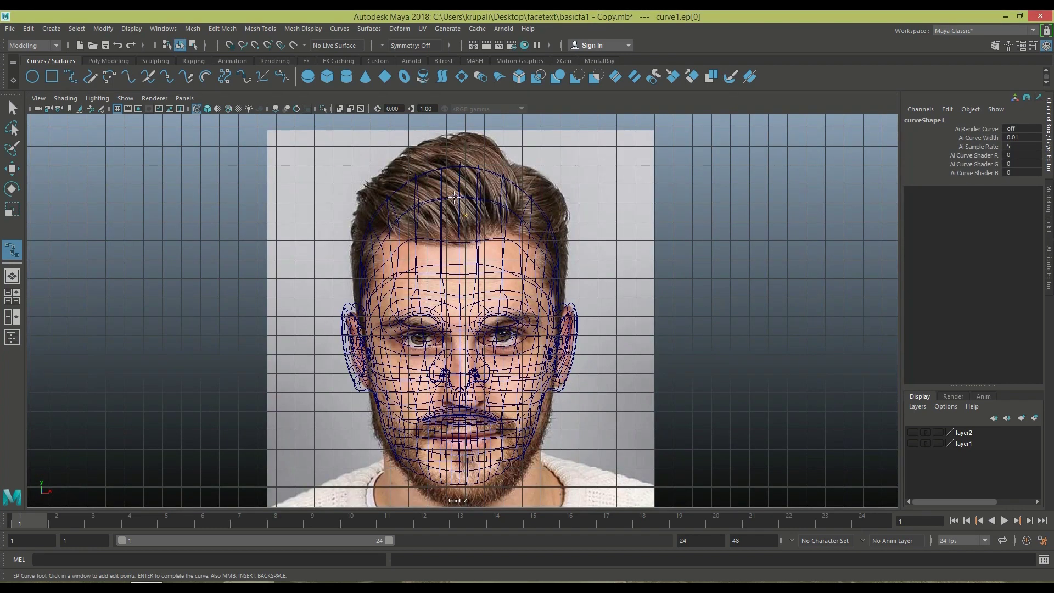
left_click(431, 185)
key("w")
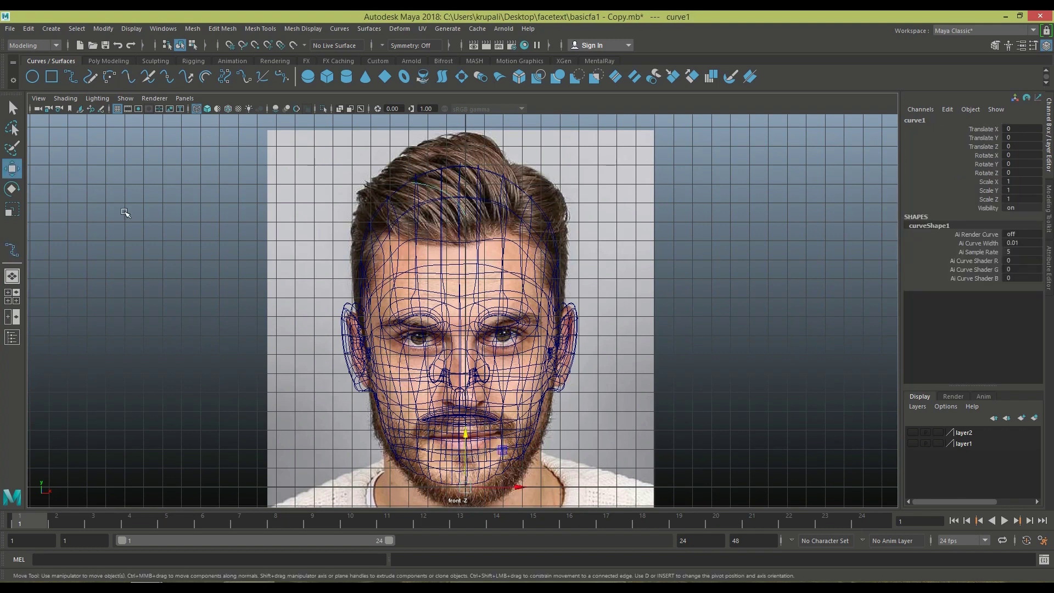
In control-vertex mode, shift curve1's end CVs left and its first CV right in the side view.
left_click(12, 296)
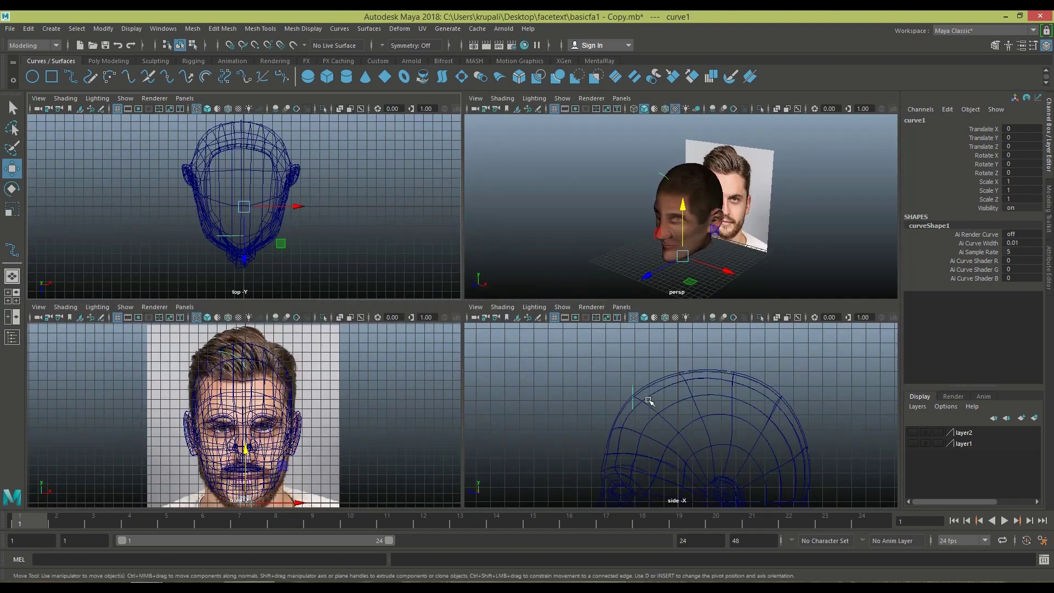
right_click(632, 384)
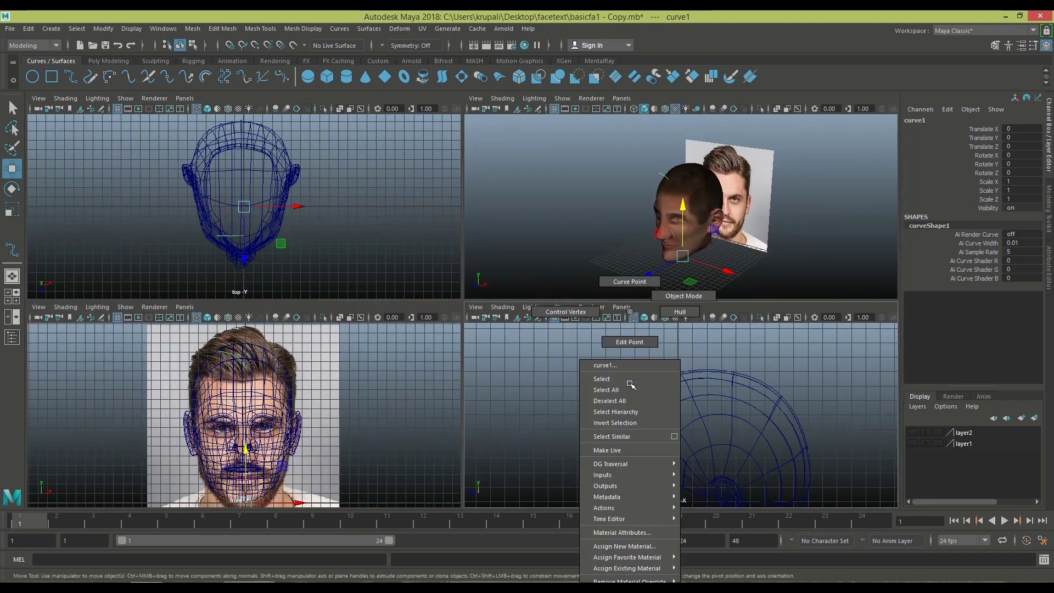
left_click(575, 311)
left_click_drag(598, 350, 648, 399)
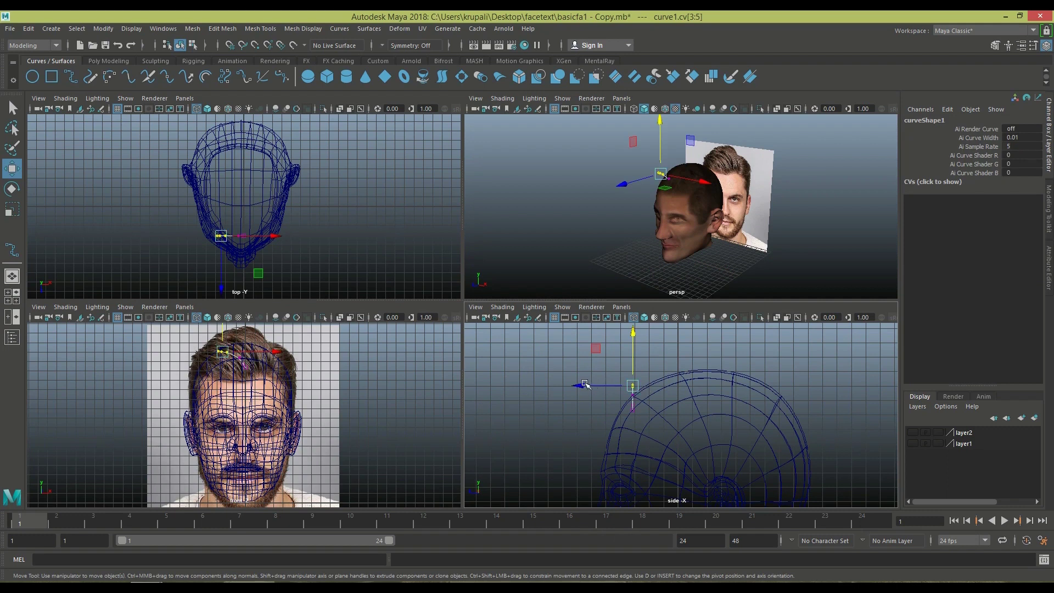
left_click_drag(585, 385, 580, 384)
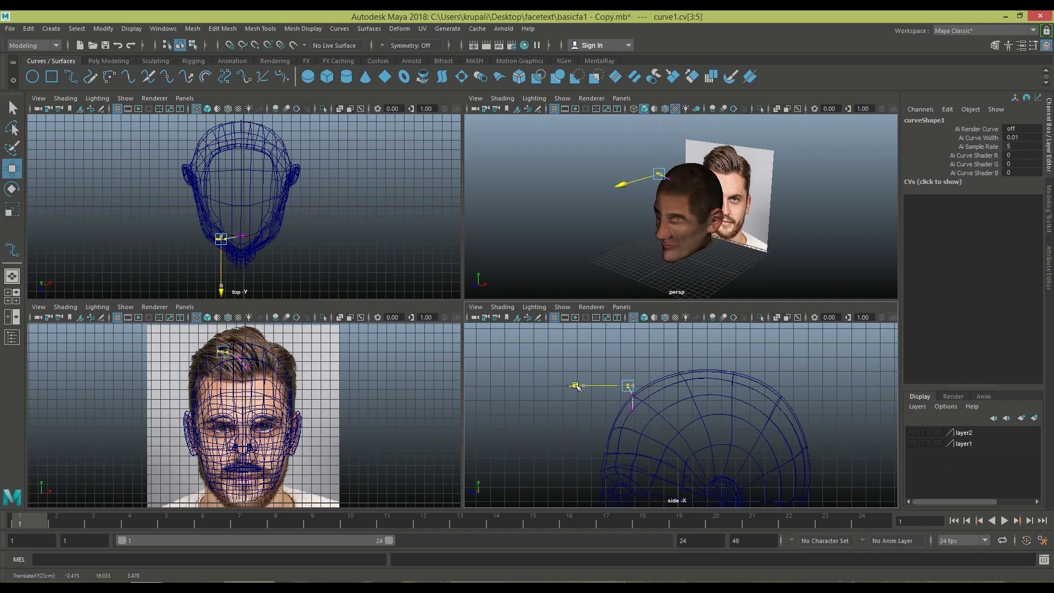
left_click(632, 395, "shift")
left_click(580, 391)
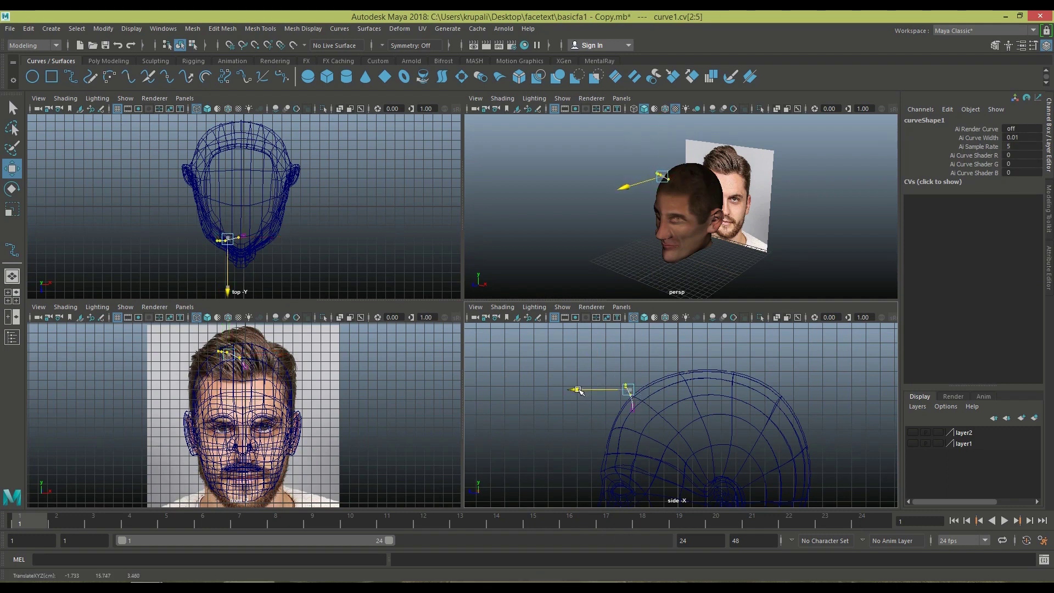
left_click_drag(579, 391, 576, 390)
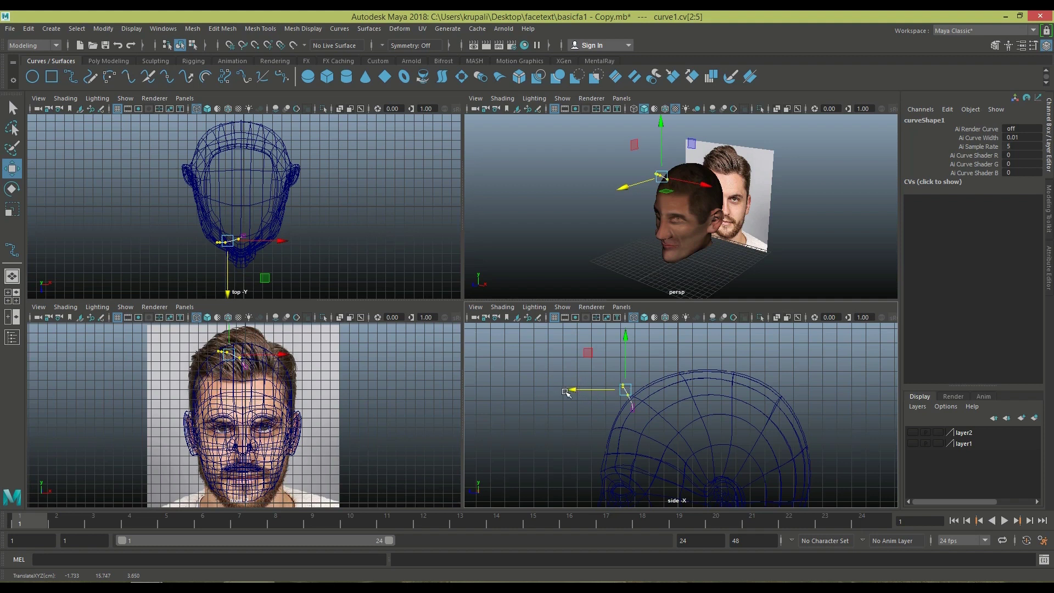
left_click(630, 409)
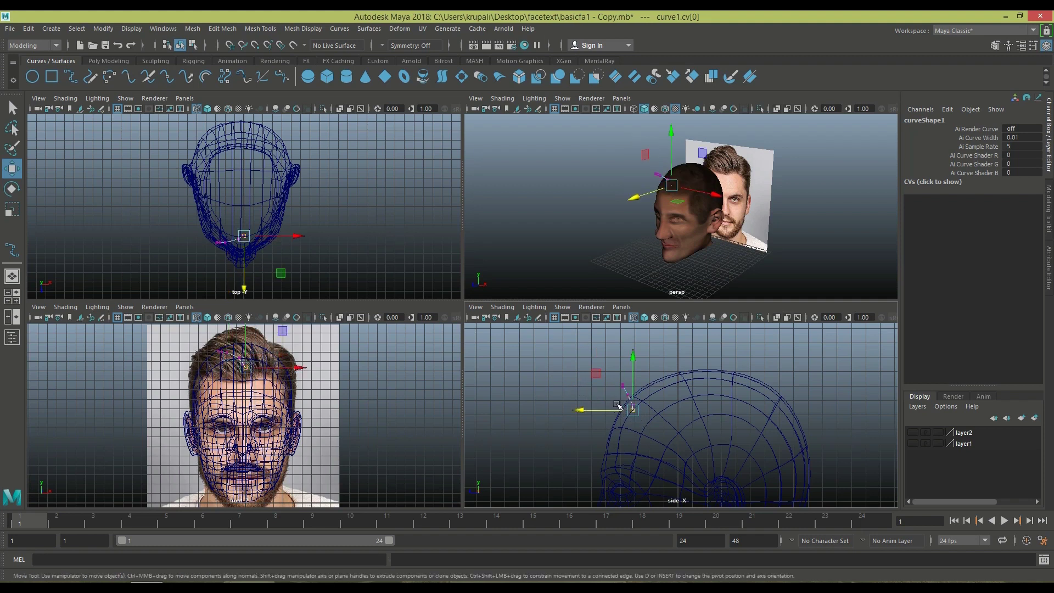
left_click_drag(583, 412, 588, 413)
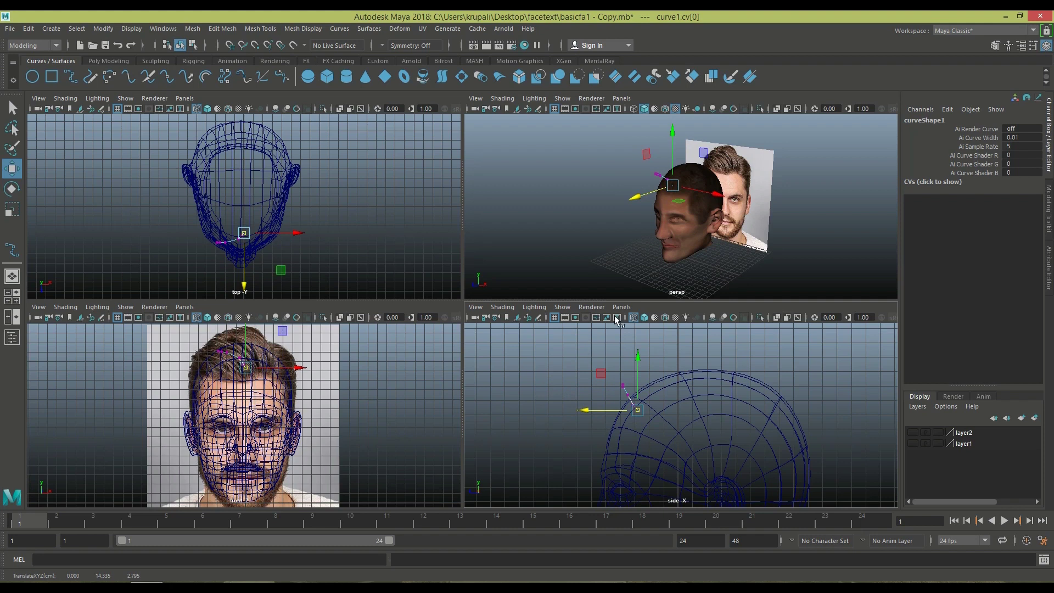
Frame the head in perspective, adjust curve1's end CVs again, and return to object mode.
left_click(679, 236)
key("f")
scroll(680, 236, "up", 2)
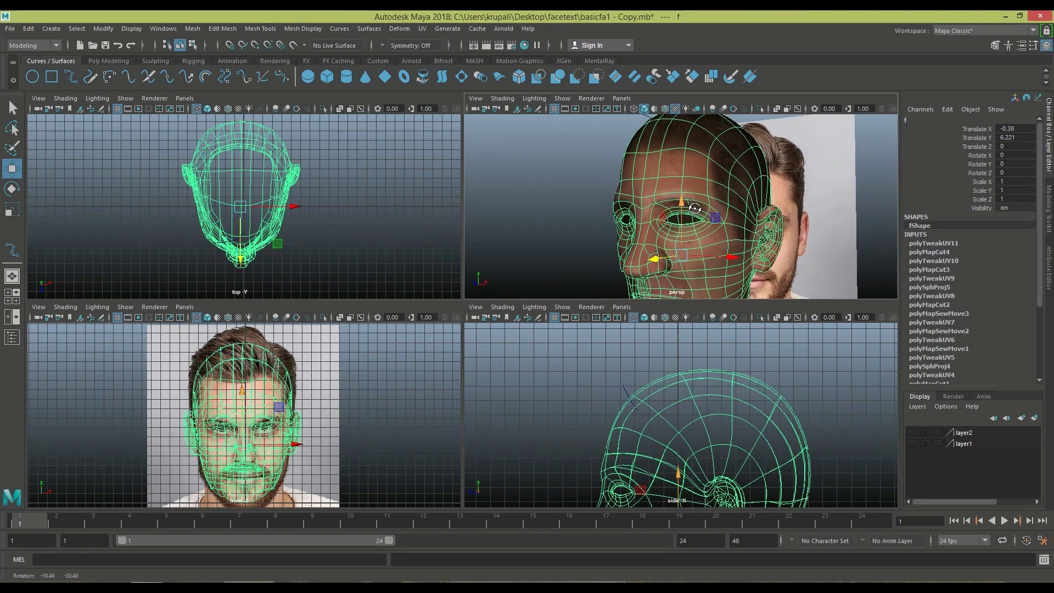
middle_click_drag(679, 236, 645, 213, "alt")
left_click(643, 200)
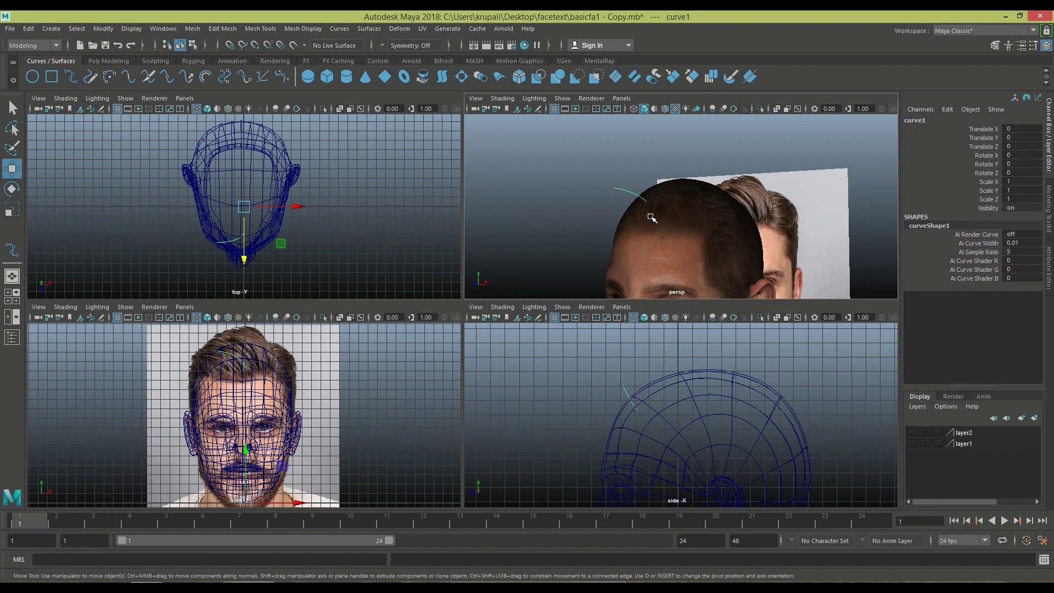
left_click(631, 402)
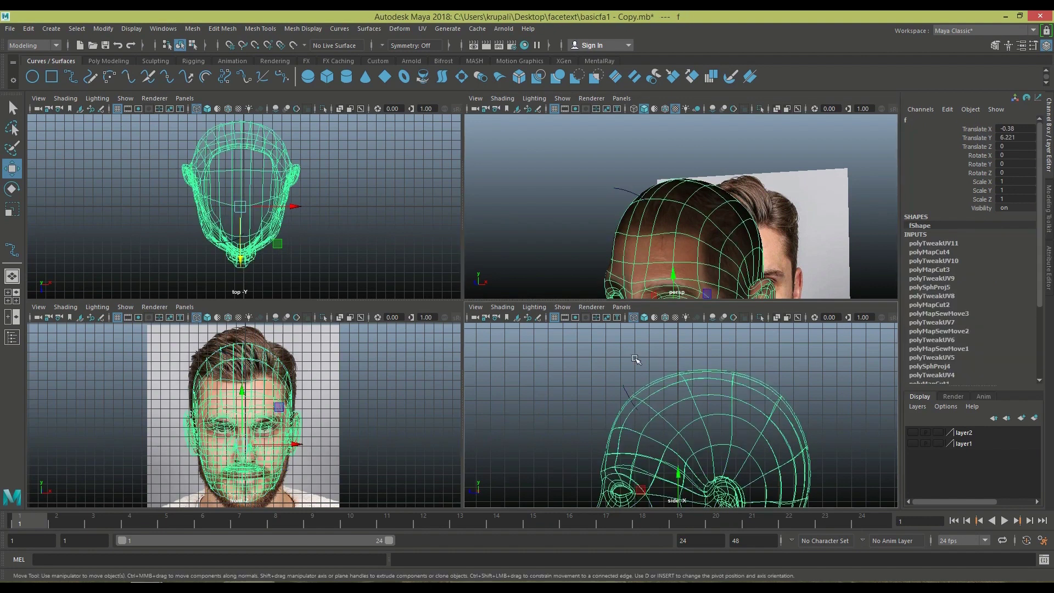
left_click(623, 191)
right_click_drag(635, 191, 569, 191)
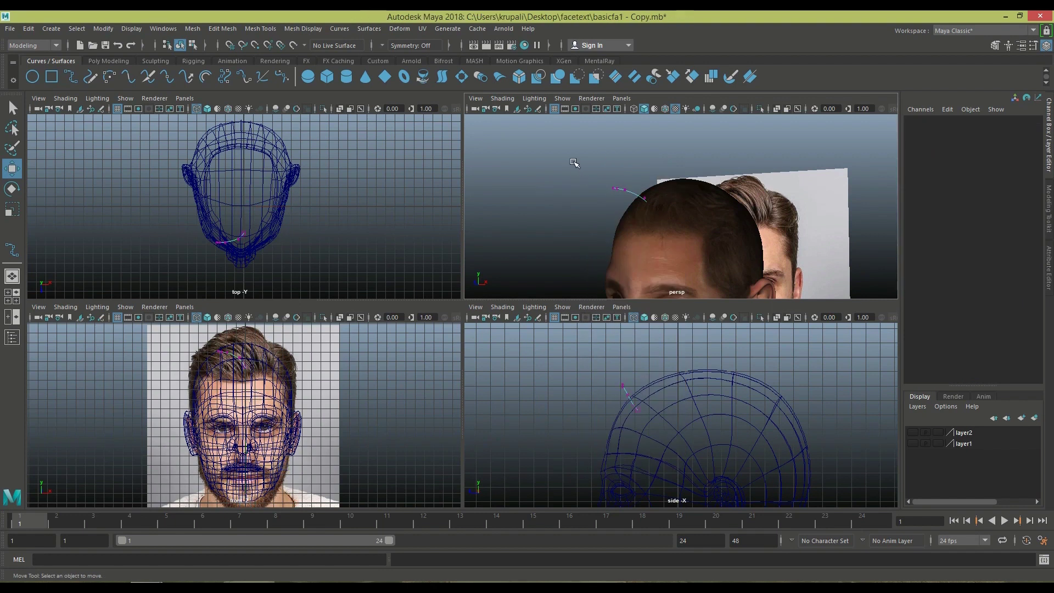
left_click_drag(574, 162, 630, 198)
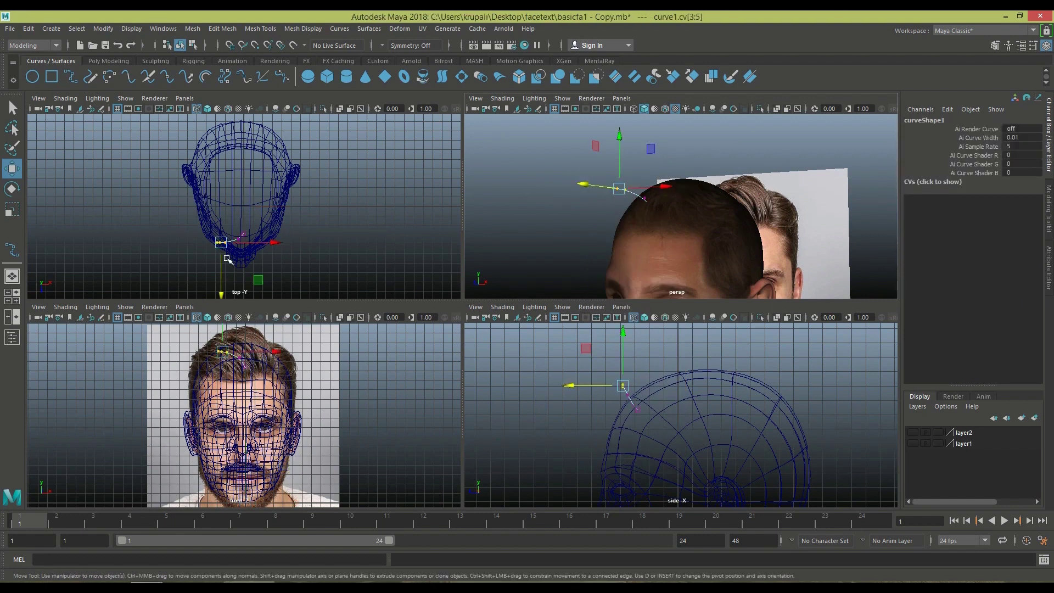
left_click_drag(223, 286, 229, 275)
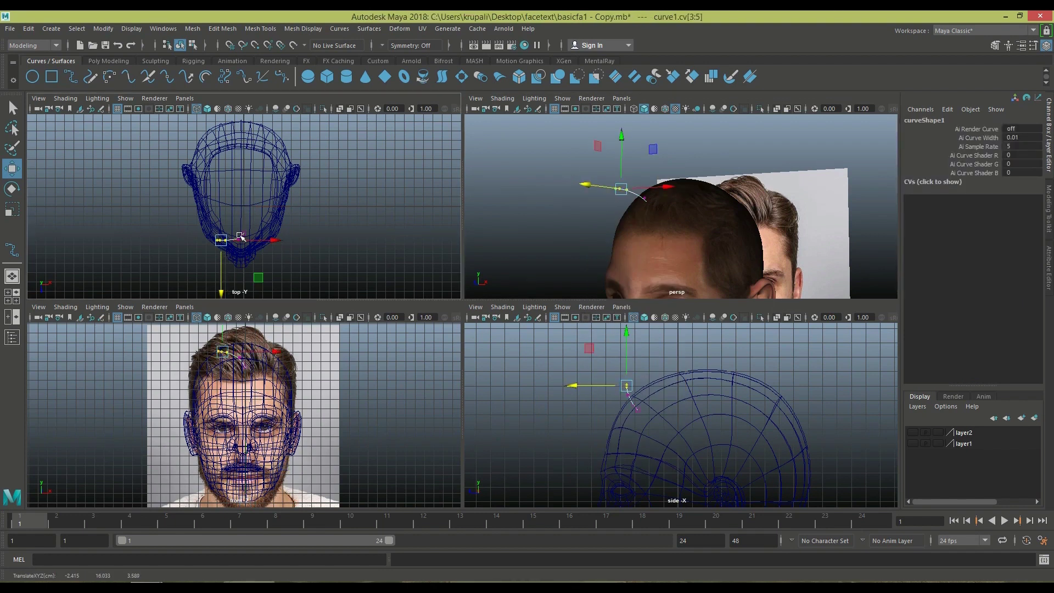
right_click_drag(241, 237, 293, 219)
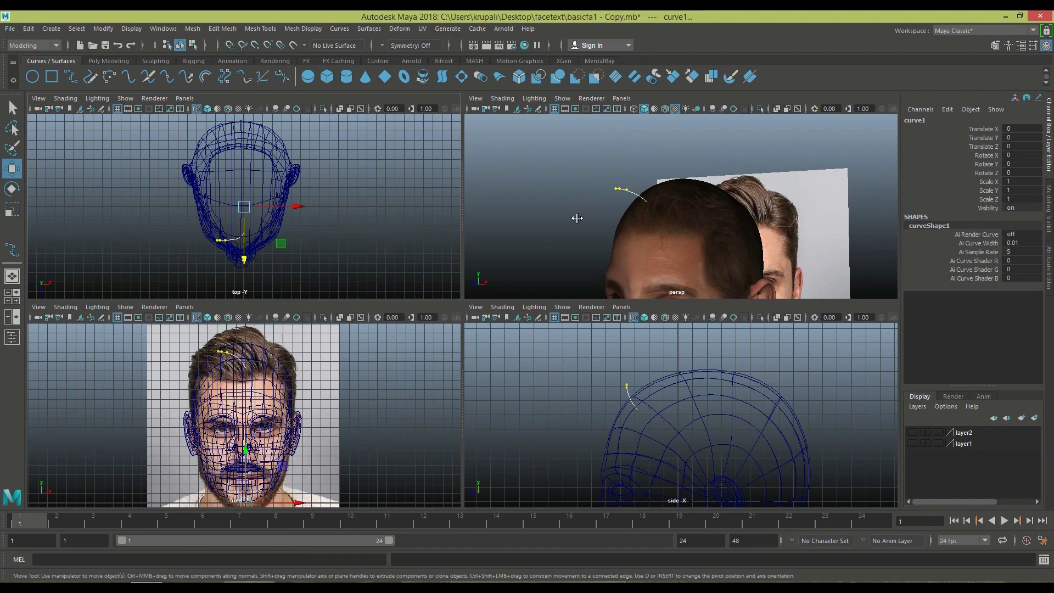
left_click(624, 184)
left_click(631, 193)
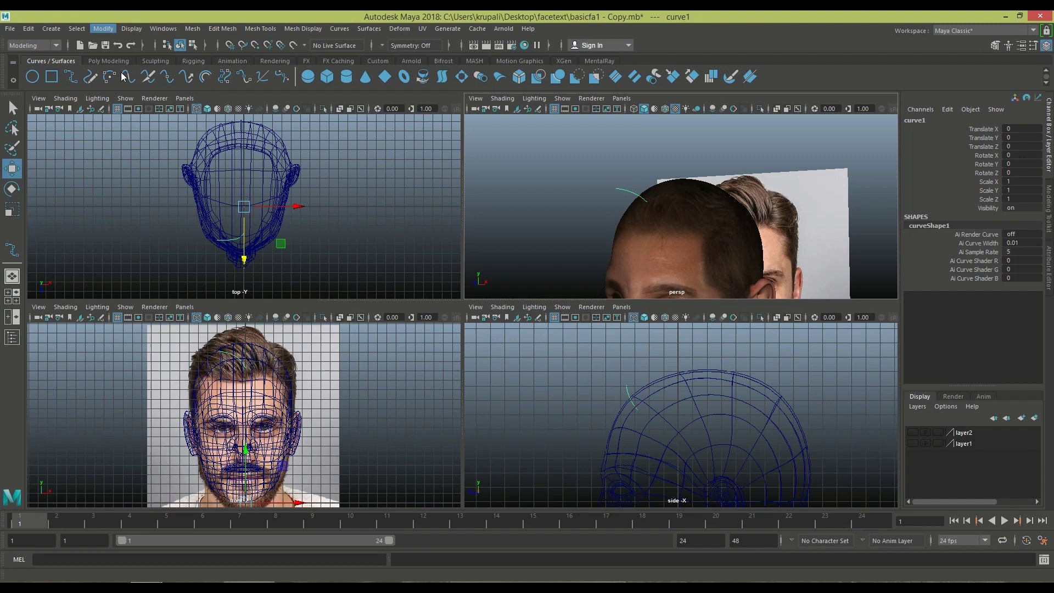
Center curve1's pivot, then move and rotate it to Rotate X -40.267 onto the scalp.
left_click(136, 114)
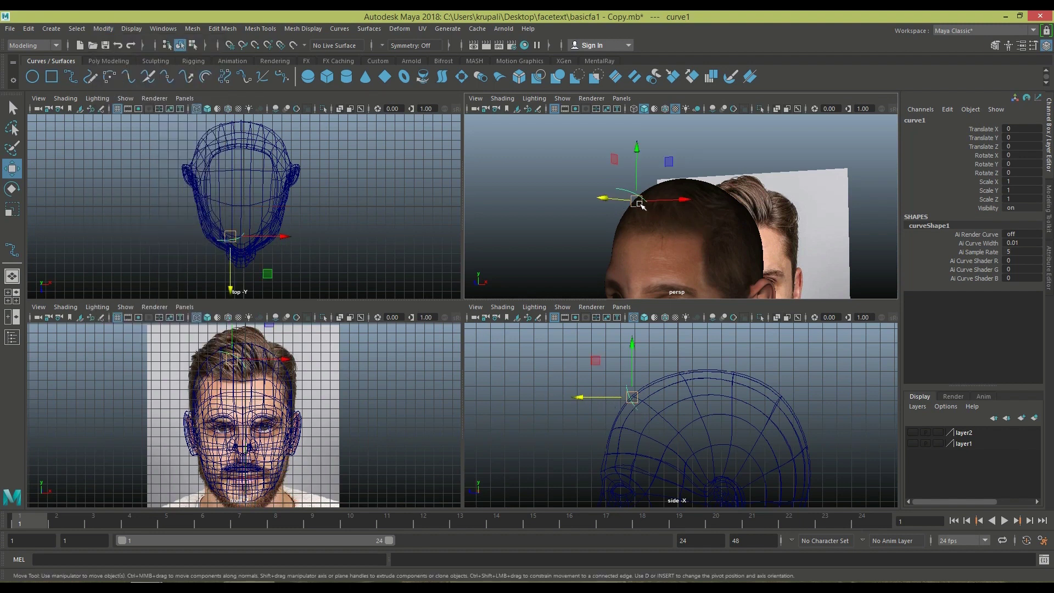
mouse_move(636, 201)
left_mouse_down()
mouse_move(625, 211)
mouse_move(599, 189)
mouse_move(616, 183)
mouse_move(626, 210)
left_mouse_up()
key("e")
key("w")
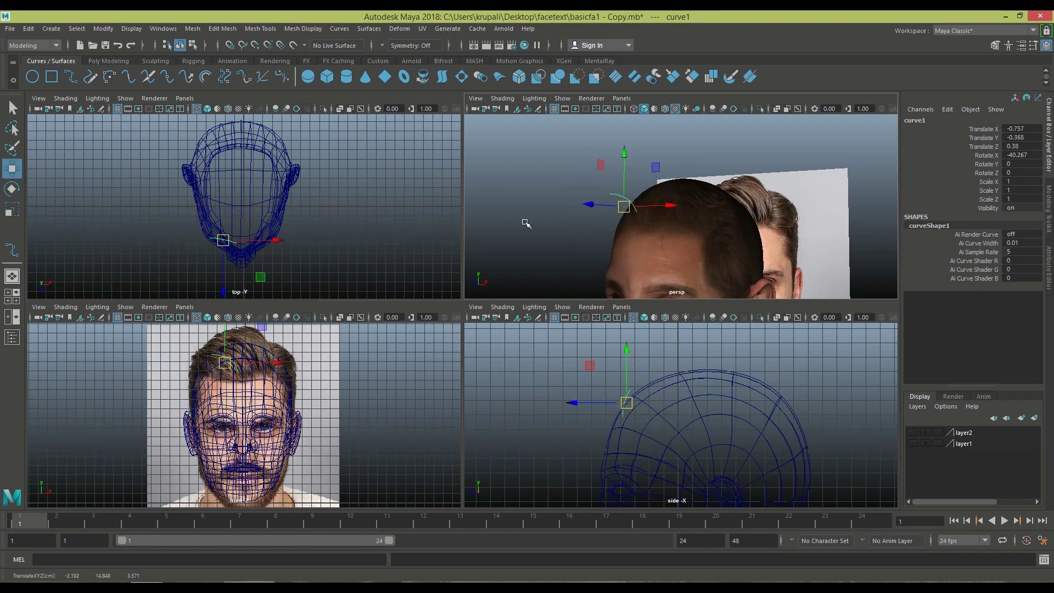
left_click(571, 223)
left_click(634, 207)
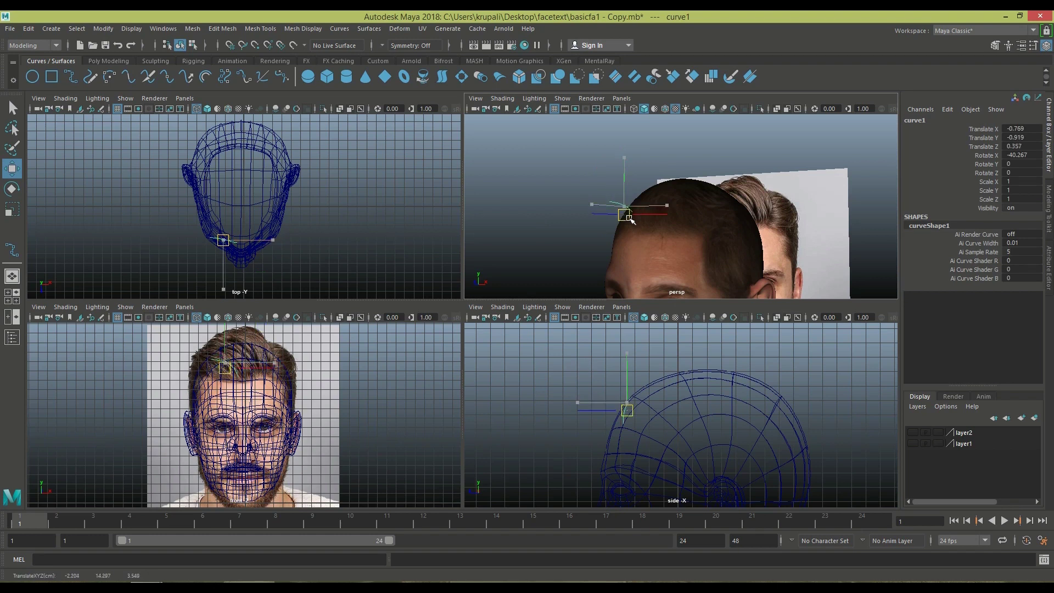
left_click(630, 415)
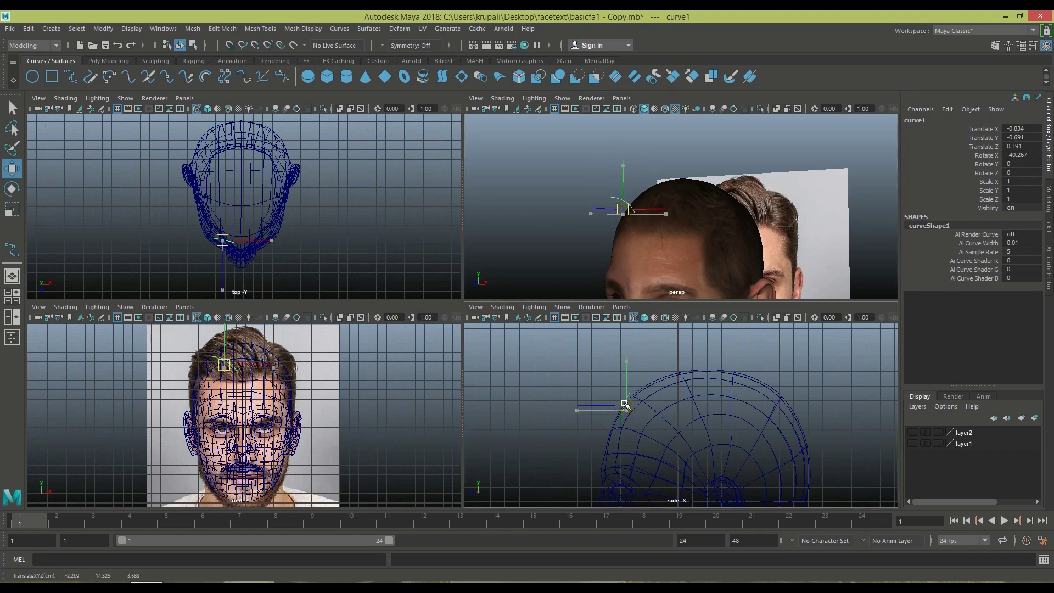
left_click(551, 246)
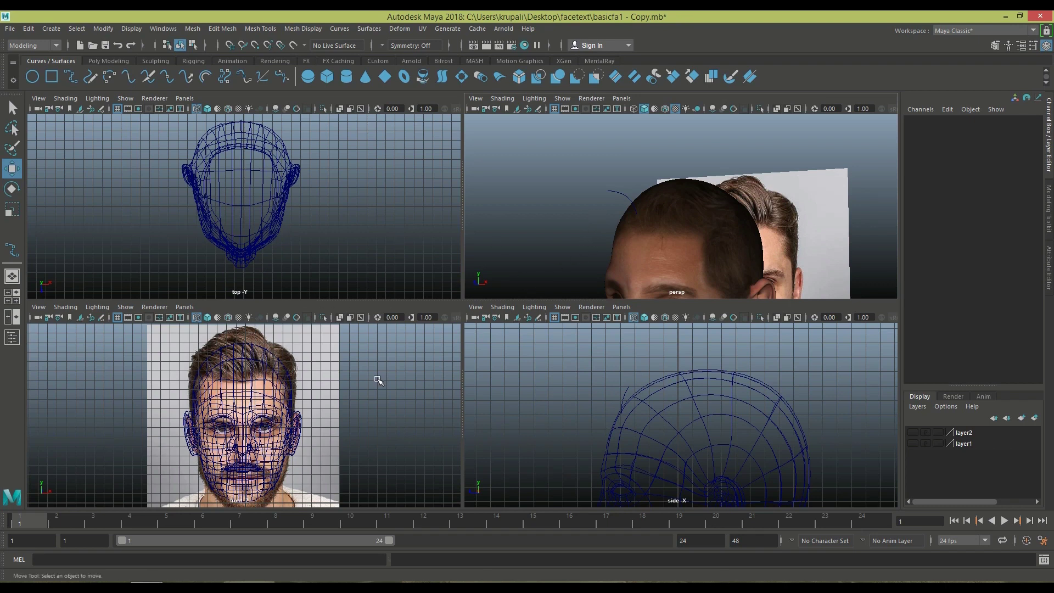
Draw curve2 with the EP Curve Tool, placing points along the head's hairline in side and front views.
key("space")
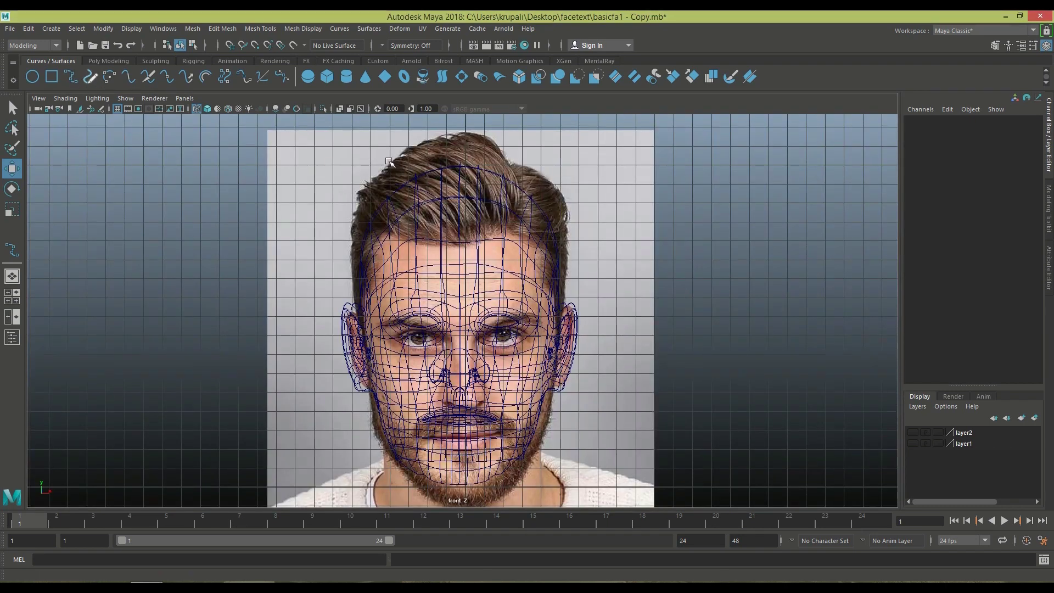
key("y")
left_click(12, 297)
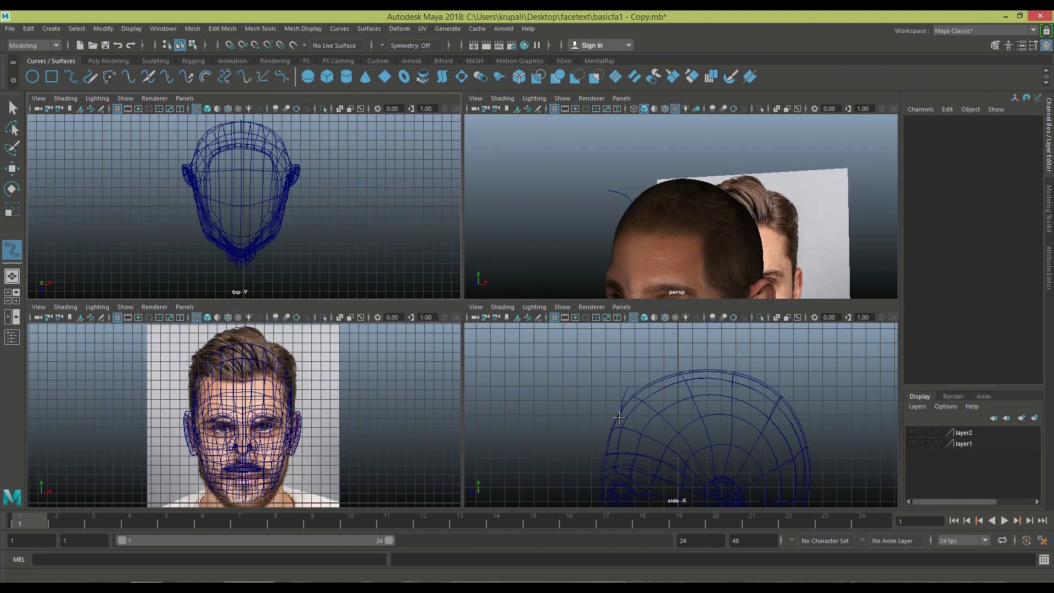
left_click(619, 416)
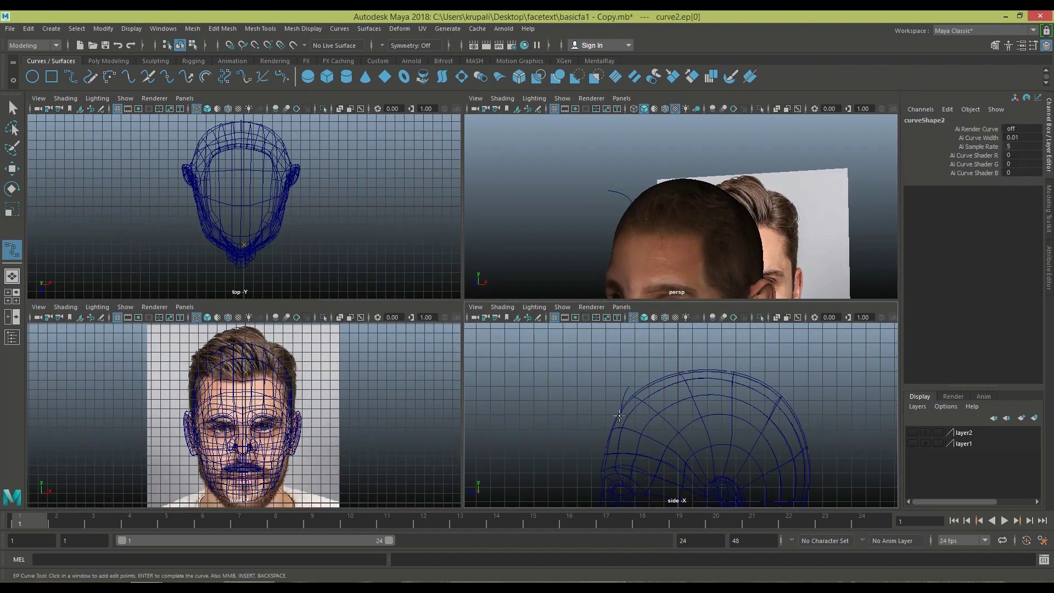
key("space")
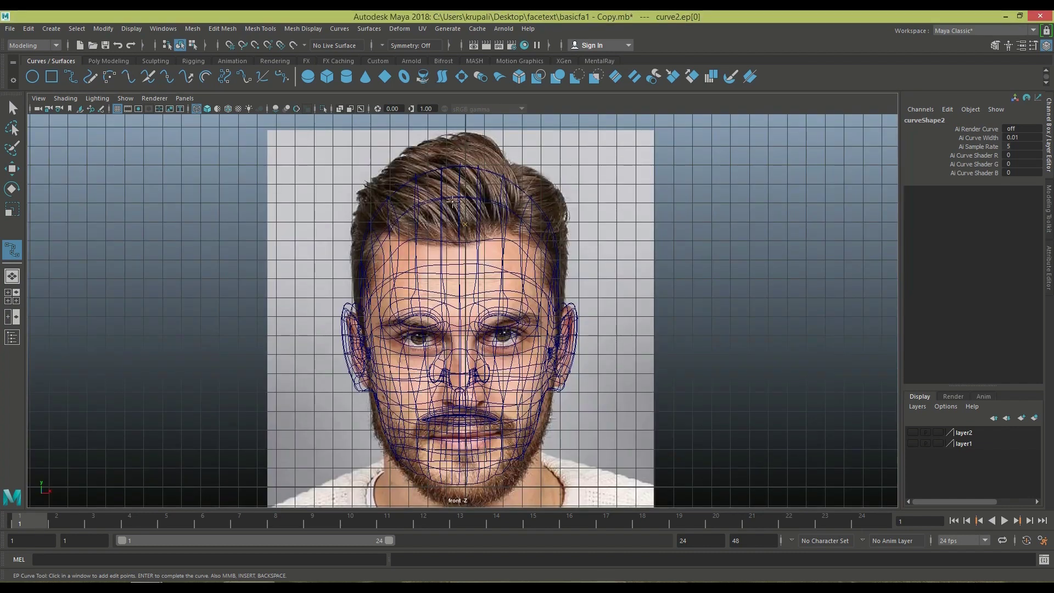
left_click(451, 200)
left_click(427, 179)
key("w")
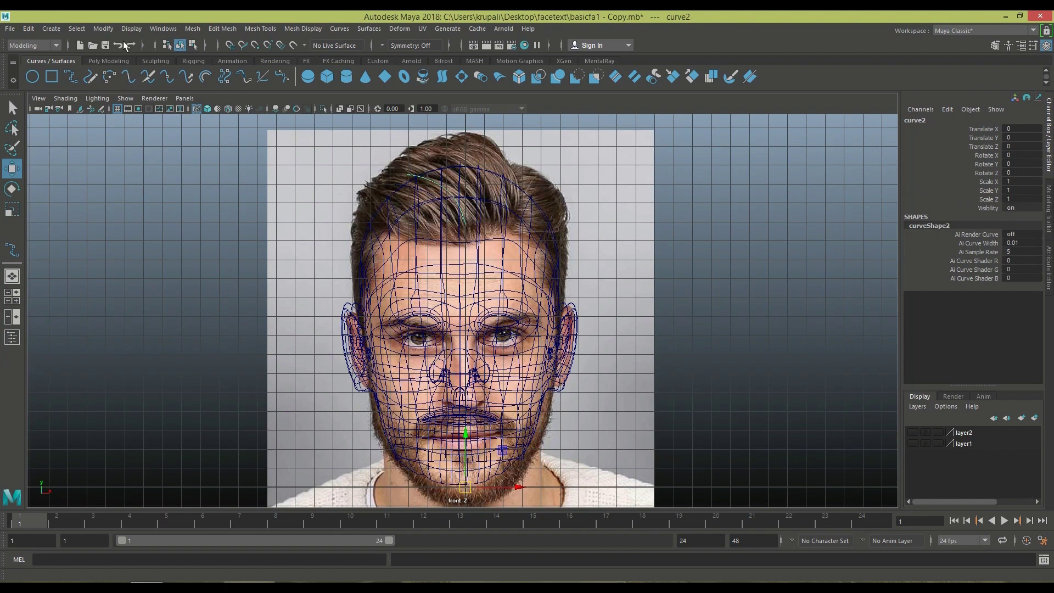
Center the pivot, duplicate the curve as curve3 shifted right, and pull its lower CVs down.
left_click(112, 29)
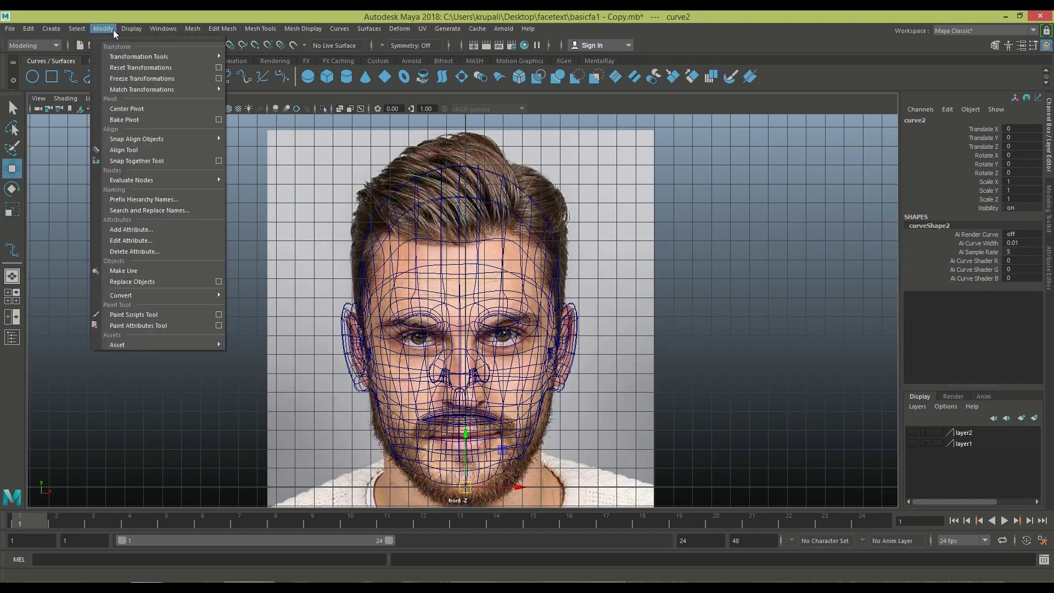
left_click(139, 110)
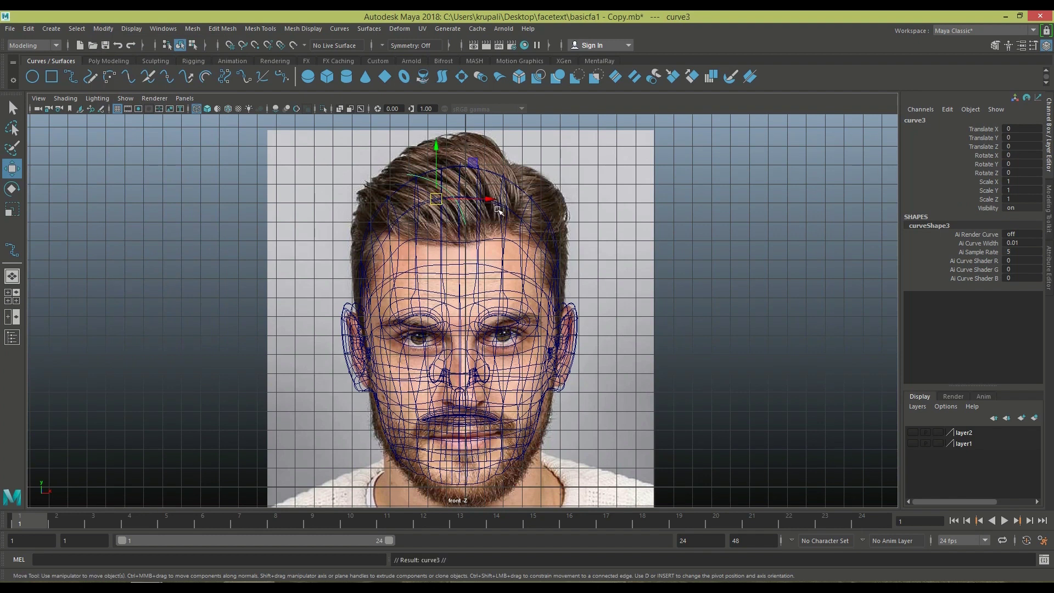
left_click_drag(493, 200, 514, 207, "shift")
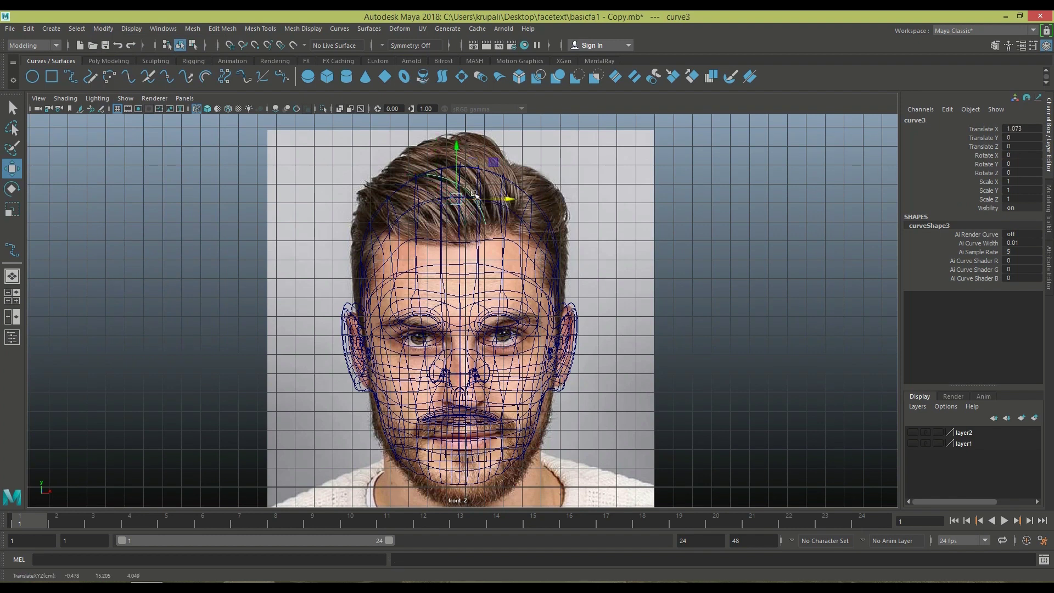
right_click_drag(484, 214, 434, 214)
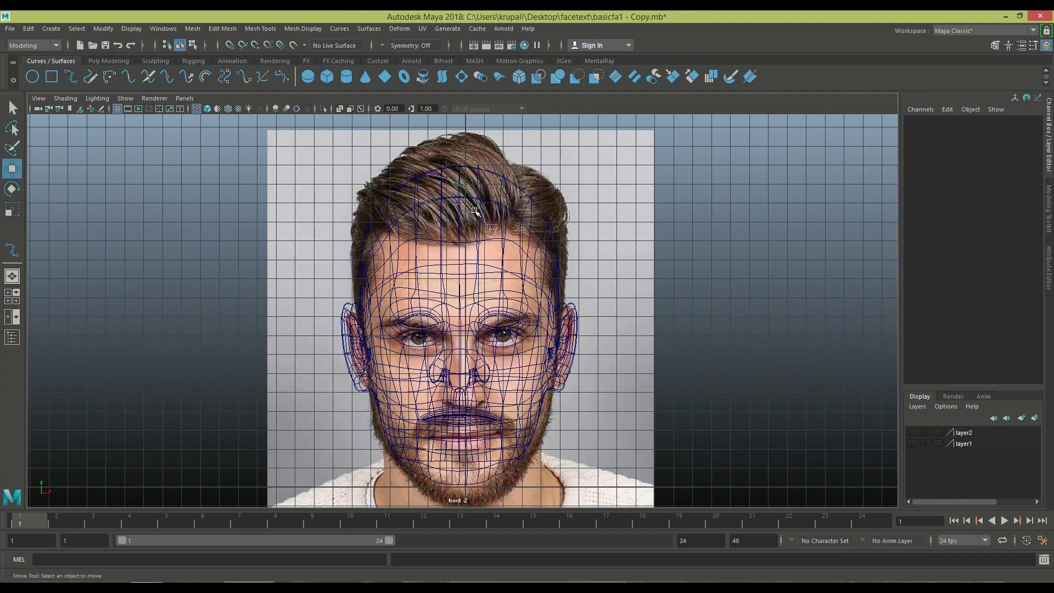
left_click_drag(470, 201, 484, 233)
mouse_move(409, 162)
left_mouse_down()
mouse_move(460, 199)
mouse_move(419, 164)
left_mouse_up()
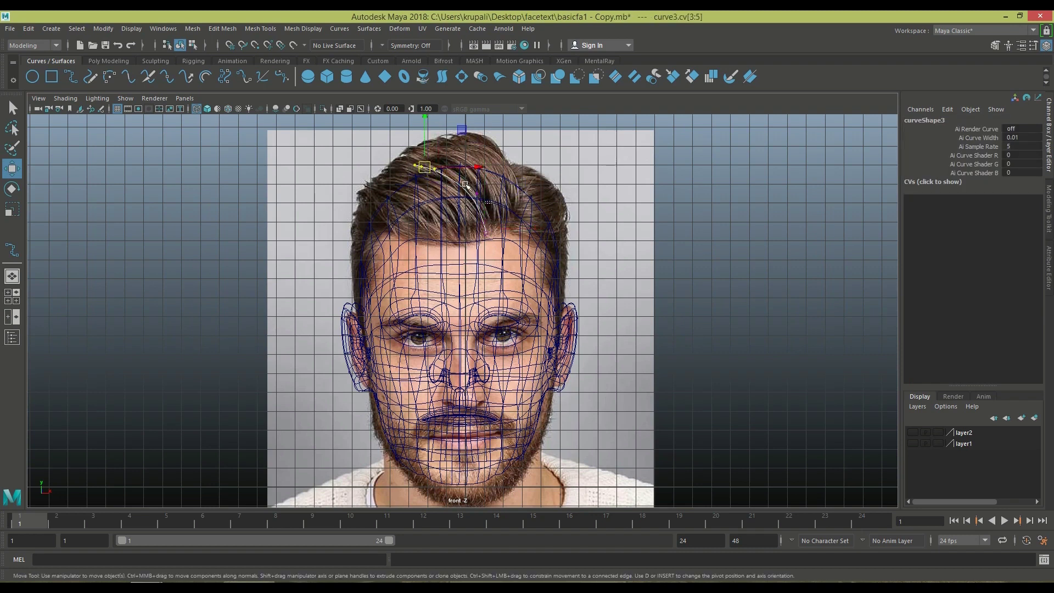
left_click(473, 195)
right_click_drag(474, 193, 491, 208)
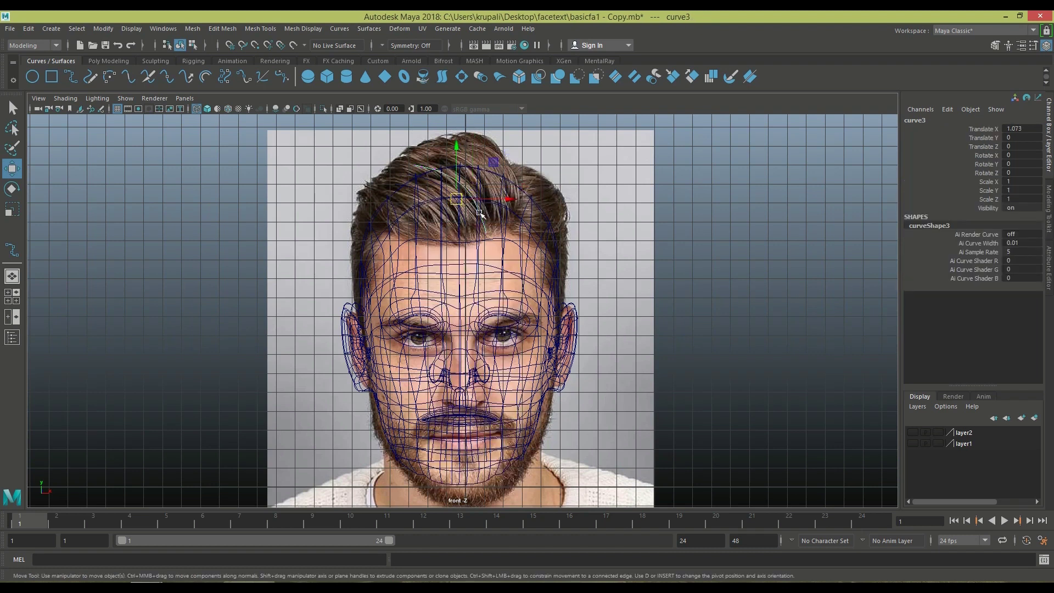
Offset curve4 right and back in depth, then duplicate it as curve5 and shift it further back.
left_click_drag(510, 199, 517, 199, "shift")
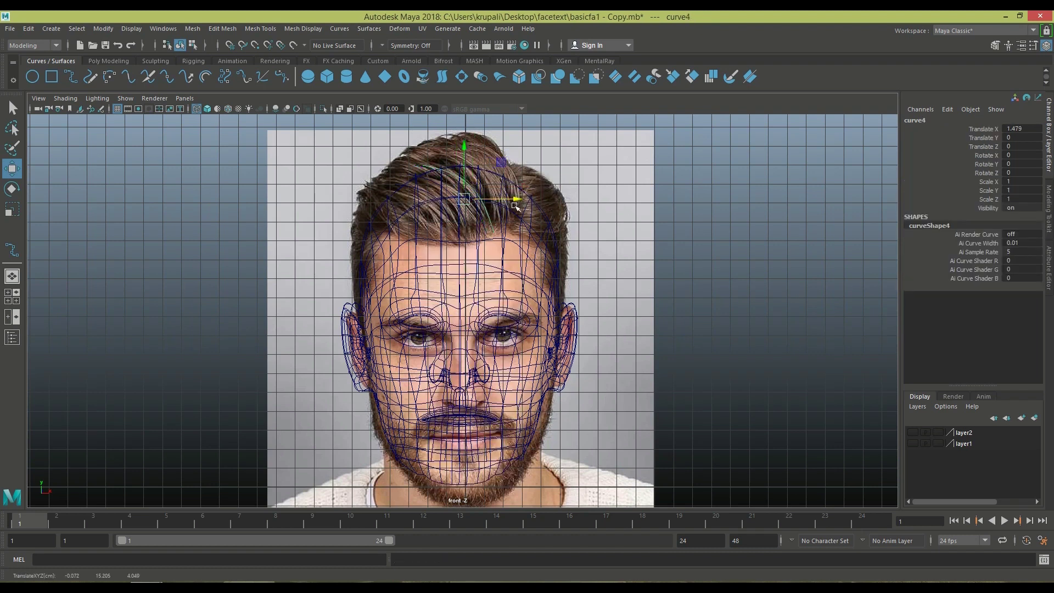
left_click(11, 276)
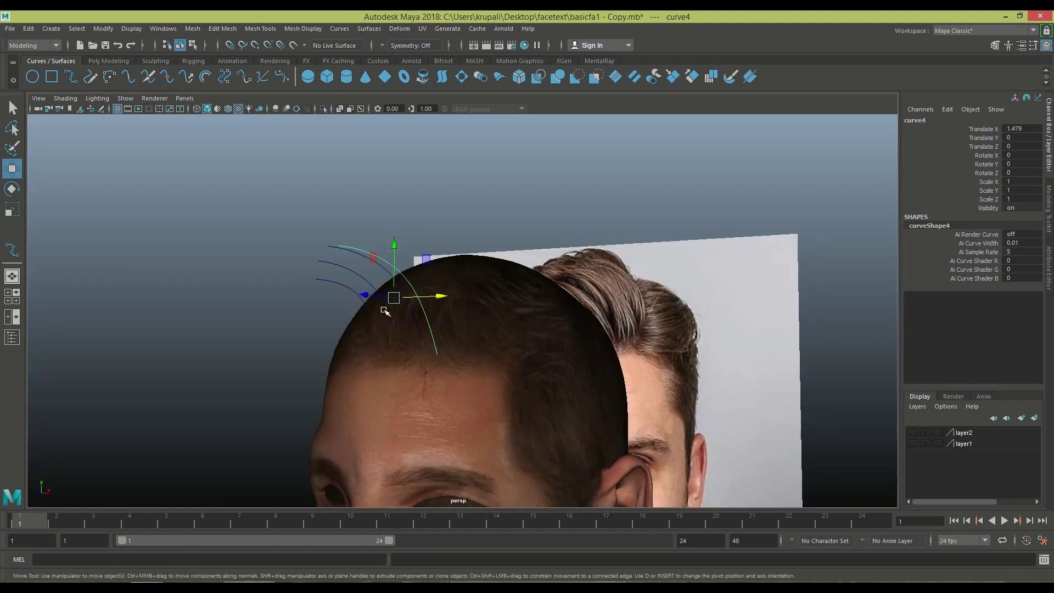
left_click_drag(475, 306, 348, 349, "alt")
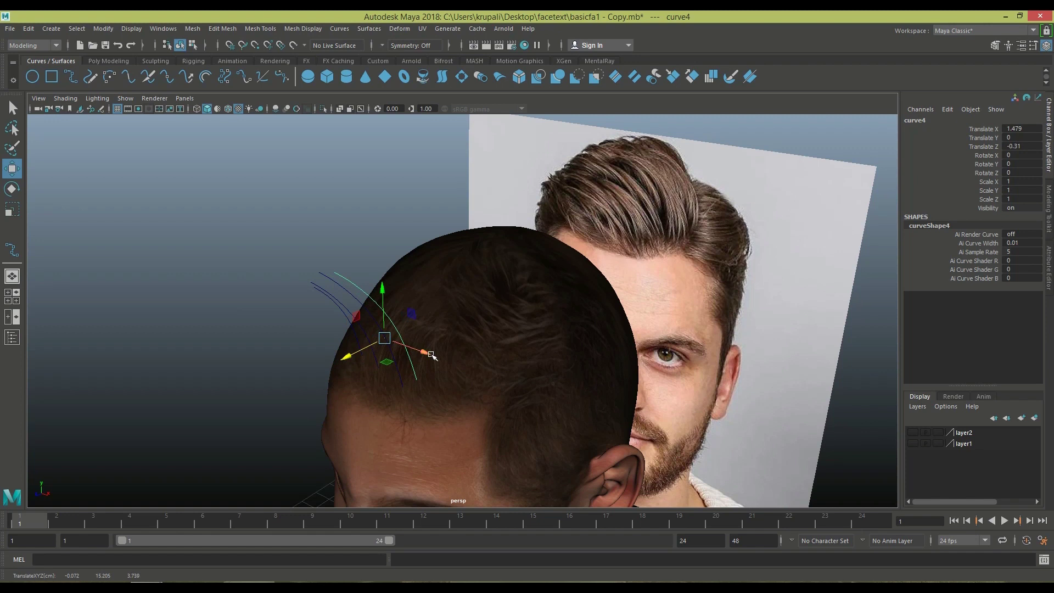
left_click_drag(426, 352, 442, 353)
key("ctrl+d")
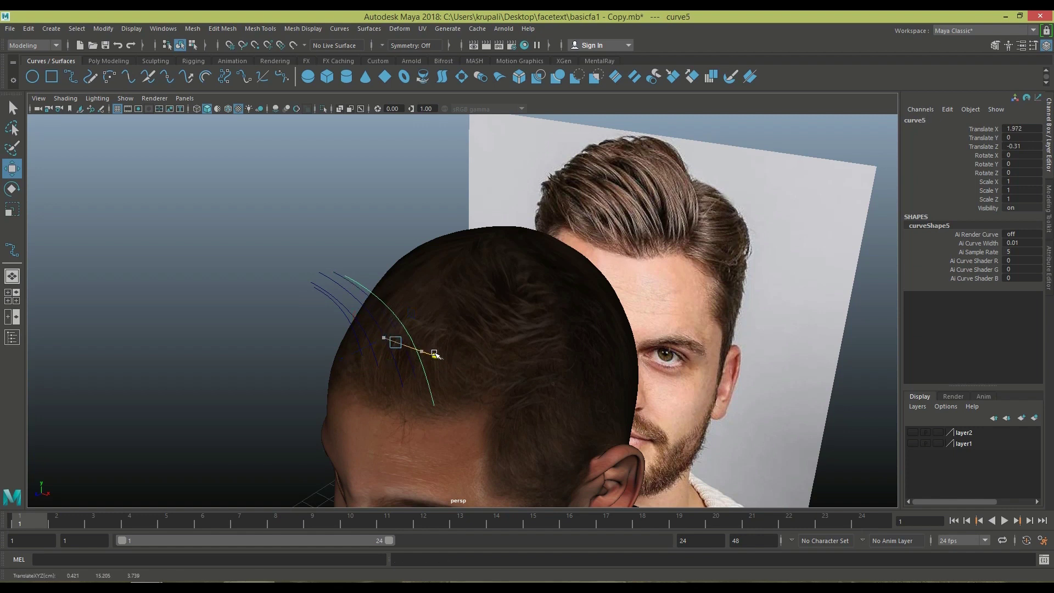
left_click_drag(363, 364, 364, 353)
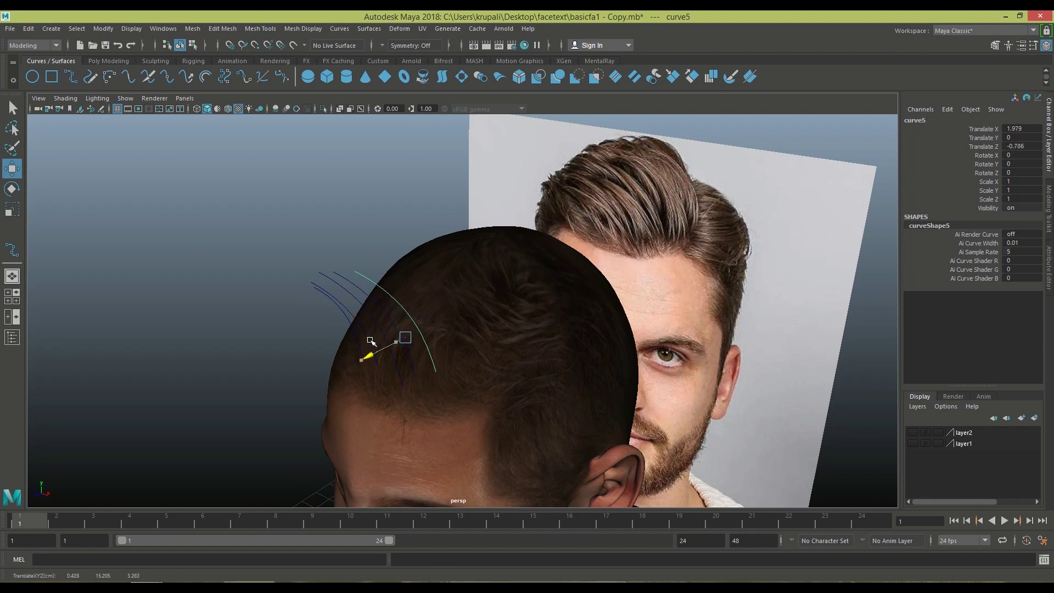
left_click_drag(451, 351, 445, 354)
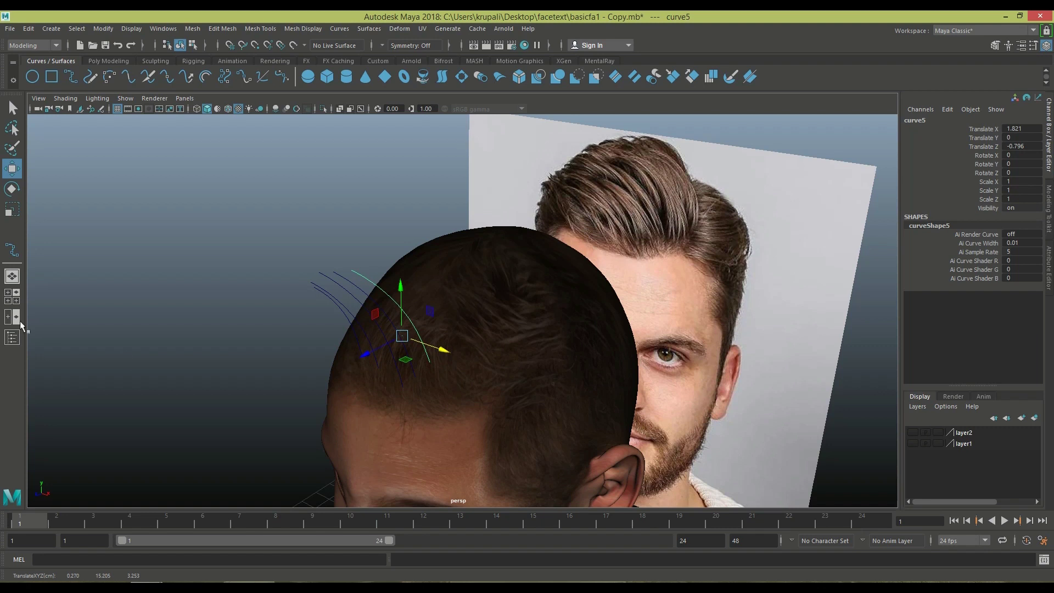
Reshape curve5's upper end CVs in the front view, then return to object mode and deselect.
left_click(12, 297)
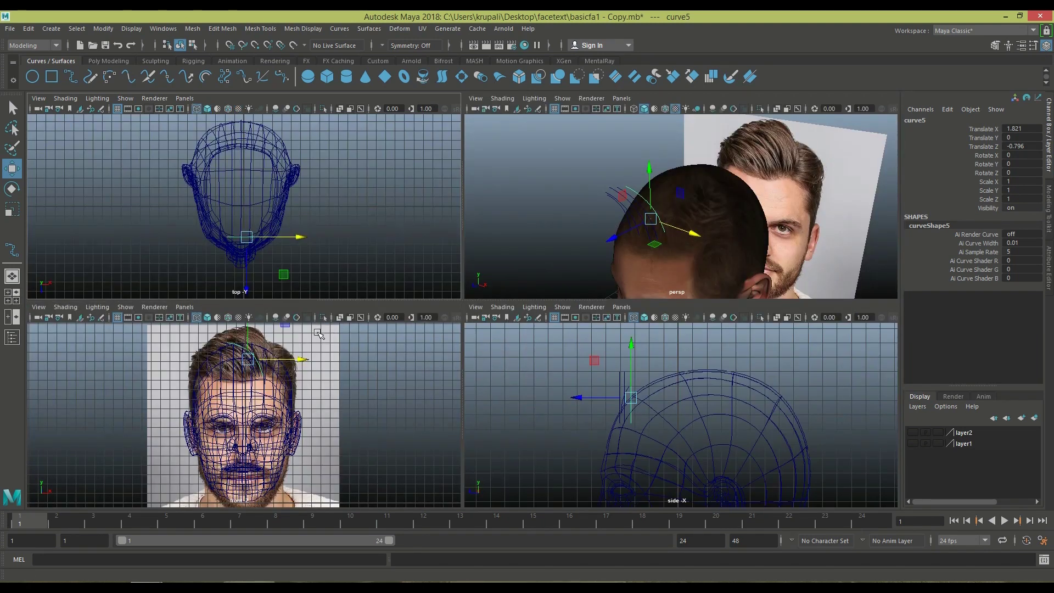
key("space")
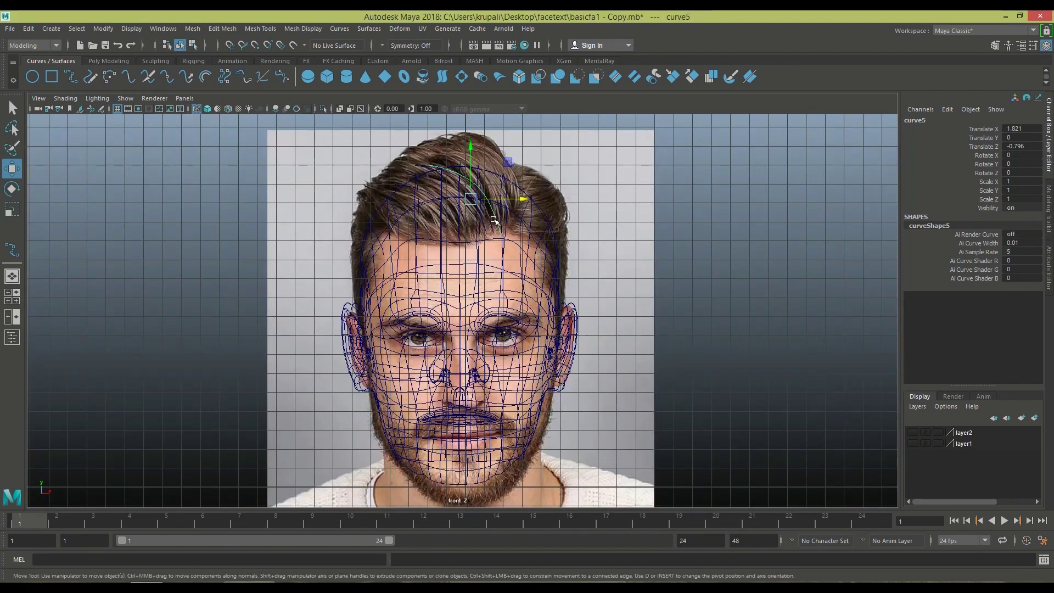
right_click_drag(494, 220, 473, 212)
mouse_move(486, 211)
left_mouse_down()
mouse_move(502, 230)
mouse_move(495, 213)
left_mouse_up()
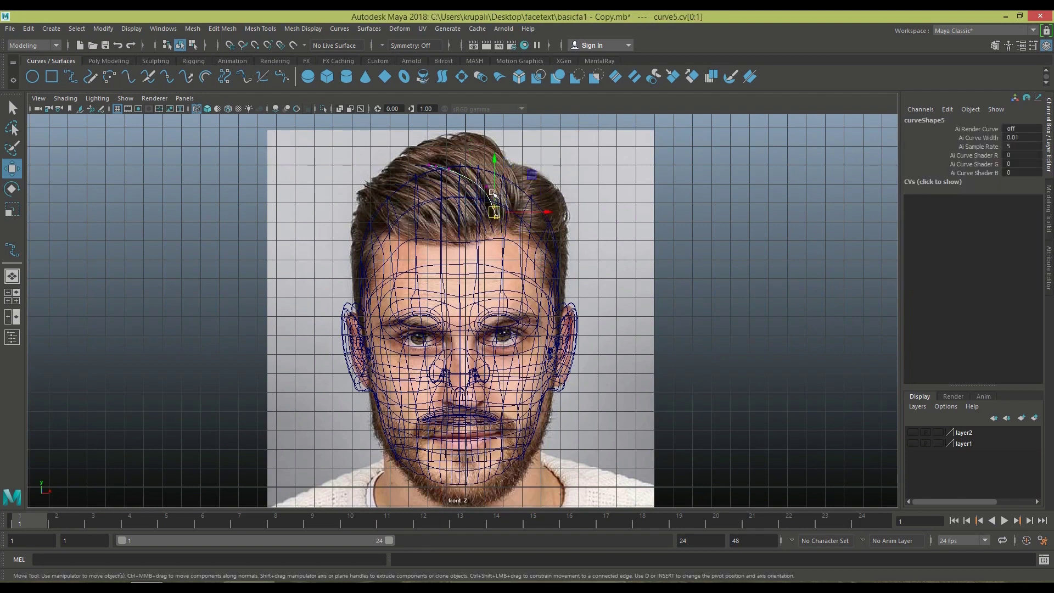
mouse_move(420, 157)
left_mouse_down()
mouse_move(458, 175)
mouse_move(457, 161)
mouse_move(438, 155)
left_mouse_up()
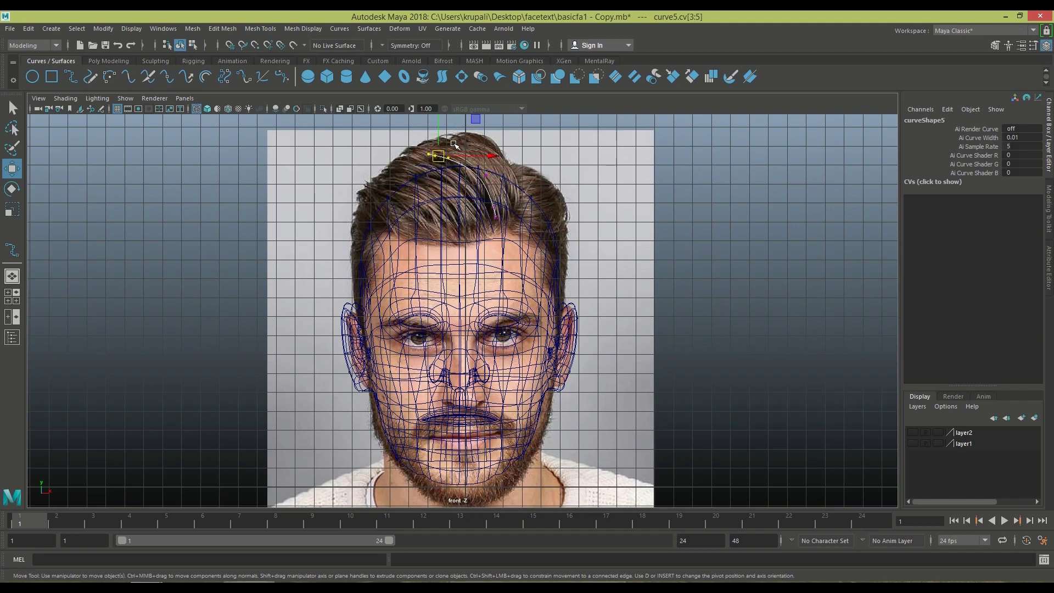
middle_click_drag(454, 144, 461, 204, "alt")
left_click_drag(446, 160, 446, 166)
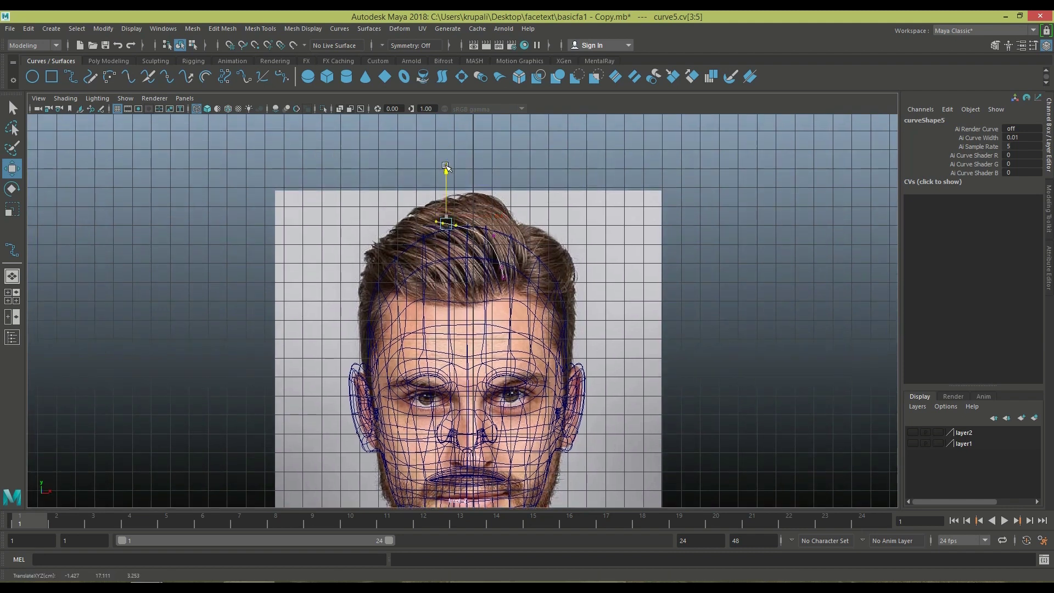
left_click(11, 277)
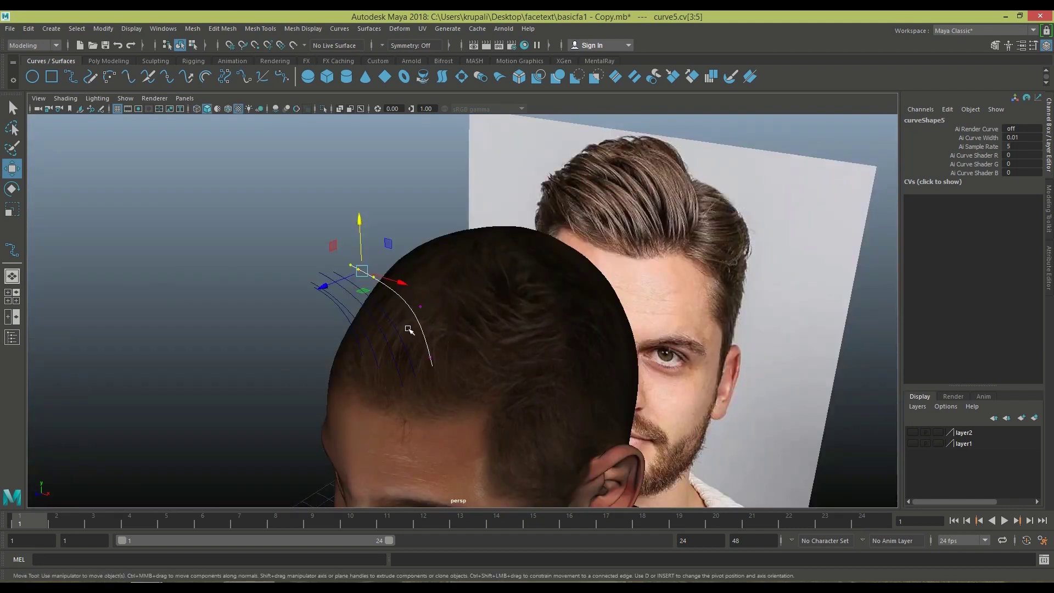
right_click_drag(409, 330, 471, 301)
left_click(207, 230)
left_click_drag(207, 231, 507, 345, "alt")
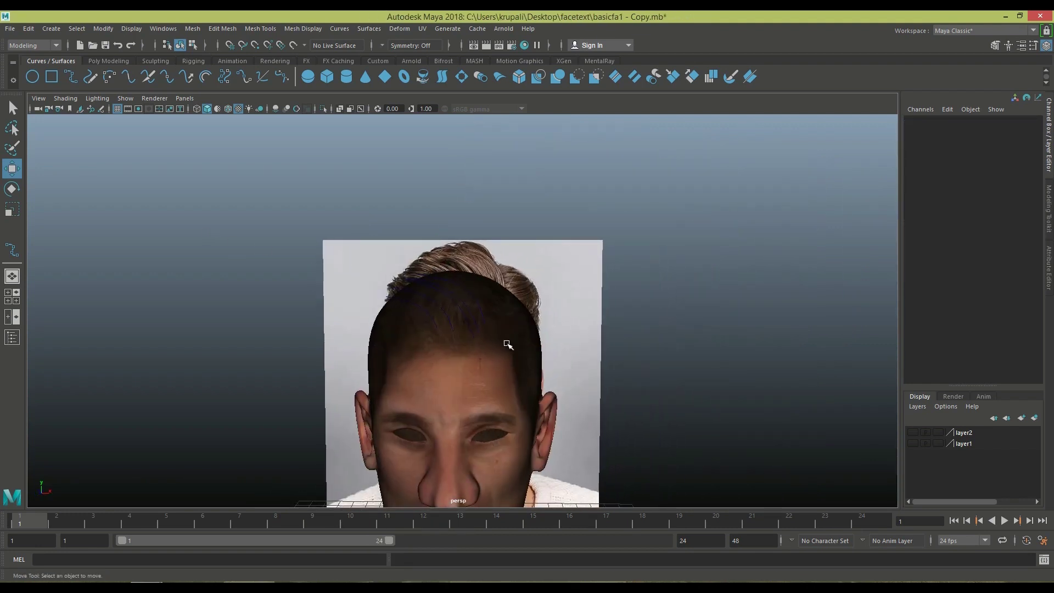
Marquee-select all the hair curves in the perspective view.
left_click(507, 344)
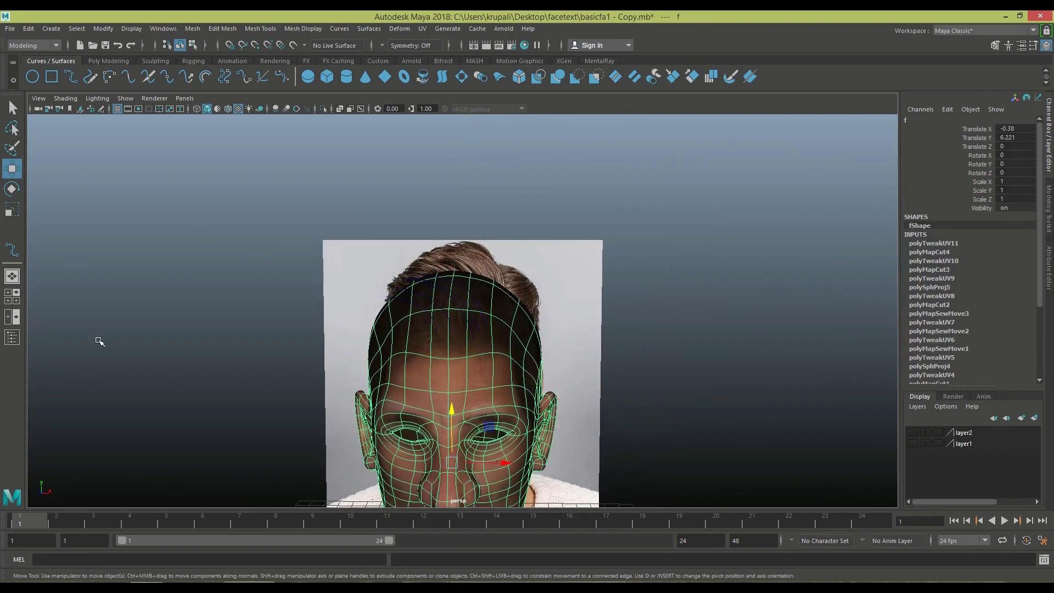
left_click_drag(616, 405, 595, 397, "alt")
scroll(598, 399, "up", 3)
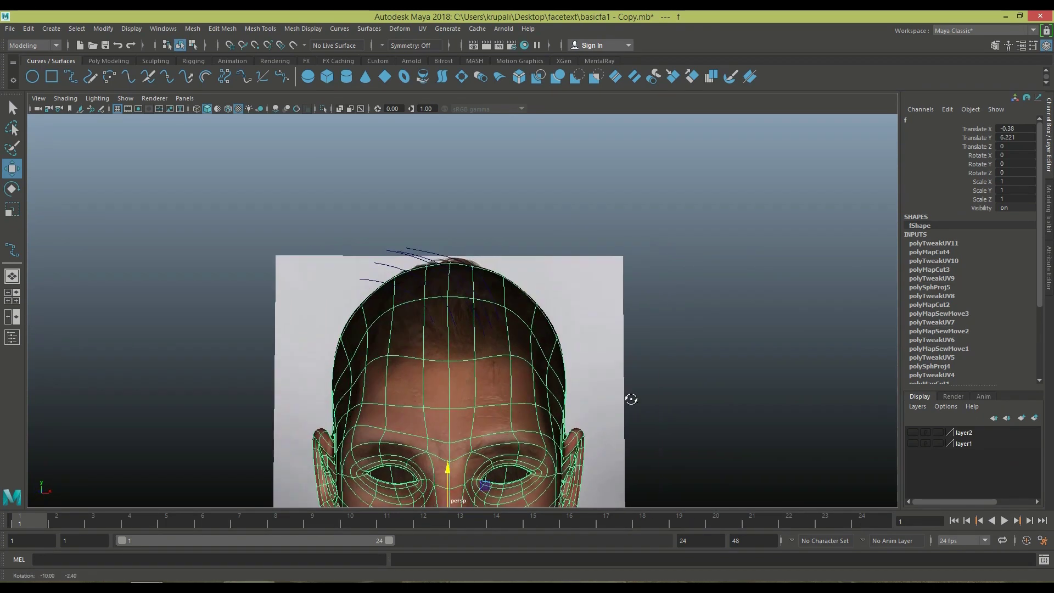
left_click(686, 386)
scroll(684, 385, "up", 4)
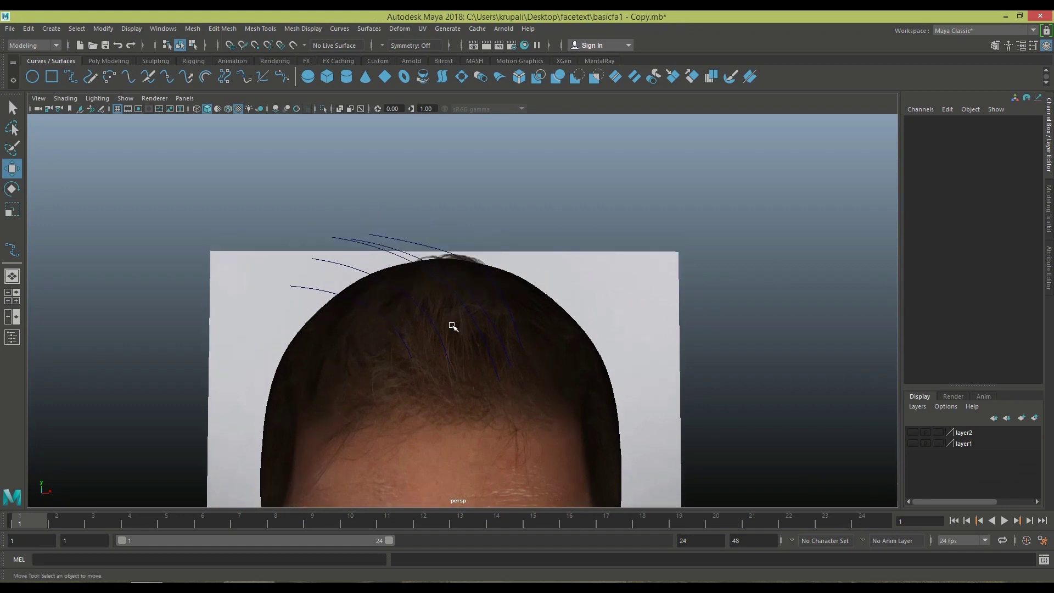
left_click(468, 308)
scroll(442, 309, "down", 3)
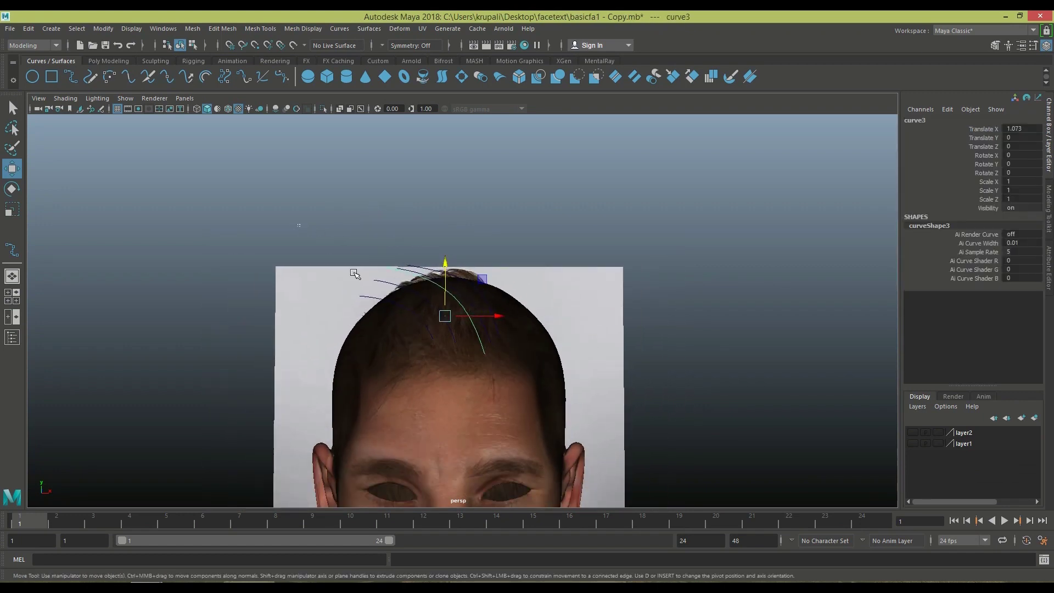
left_click(609, 296)
scroll(609, 304, "down", 2)
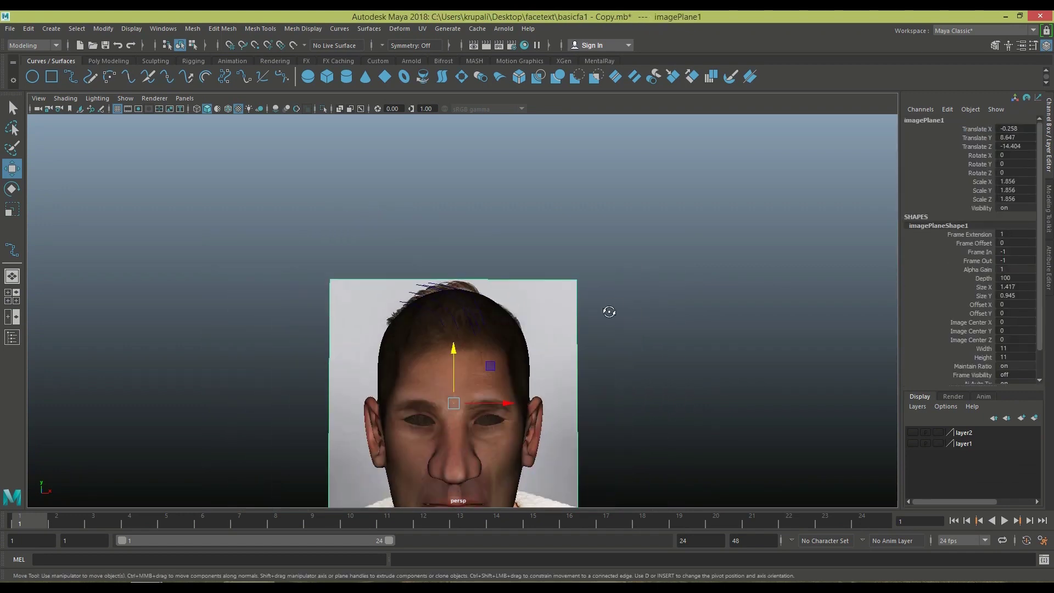
left_click_drag(607, 307, 543, 330, "alt")
left_click_drag(339, 258, 421, 310)
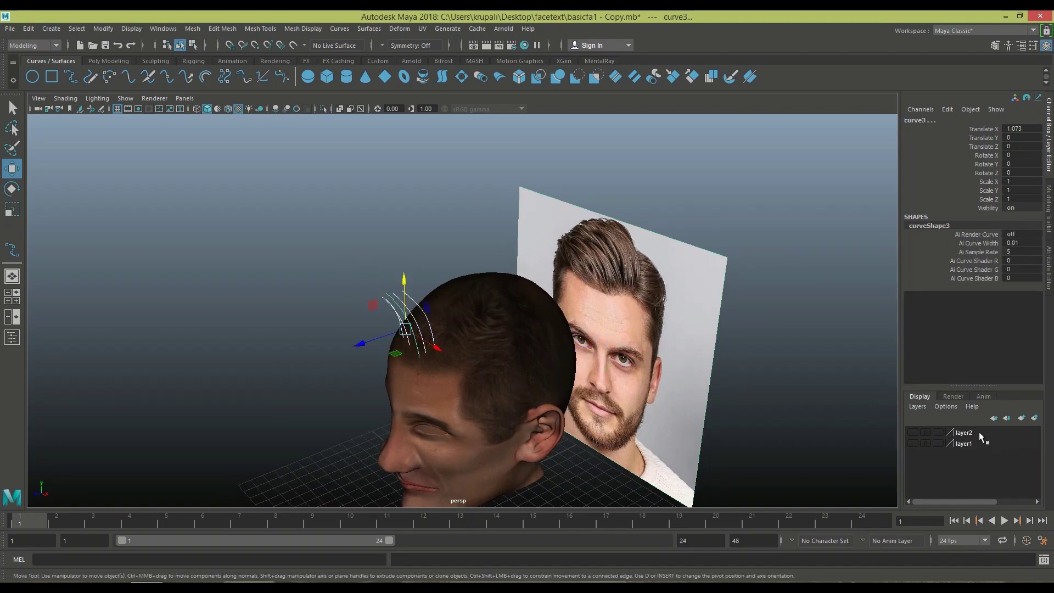
Assign the selected hair curves to new layer3 and toggle its visibility off and on.
left_click(1034, 419)
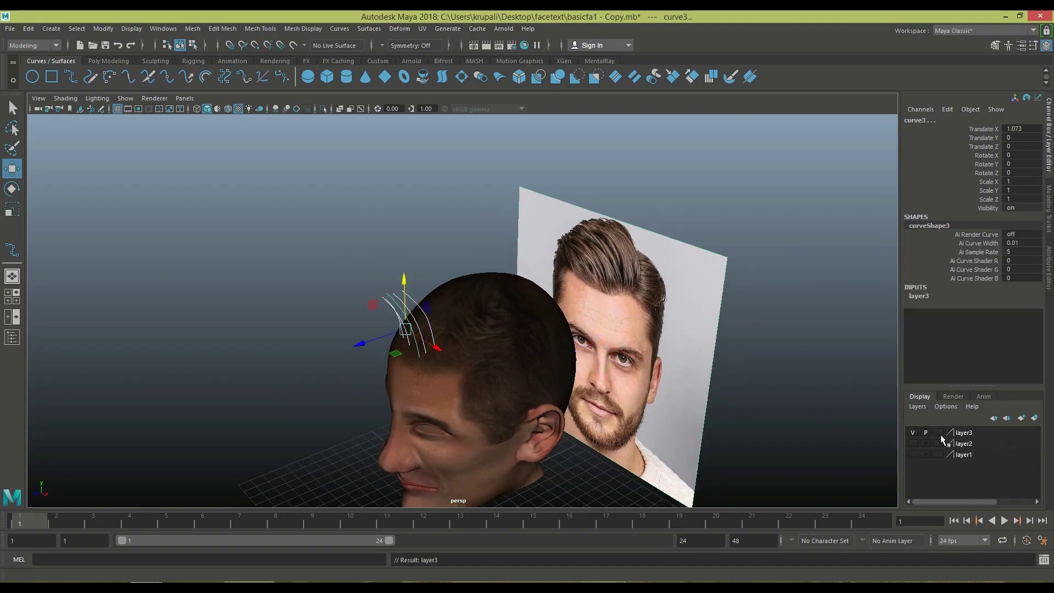
left_click(913, 432)
left_click(913, 432)
left_click_drag(308, 282, 455, 340, "alt")
scroll(633, 426, "up", 5)
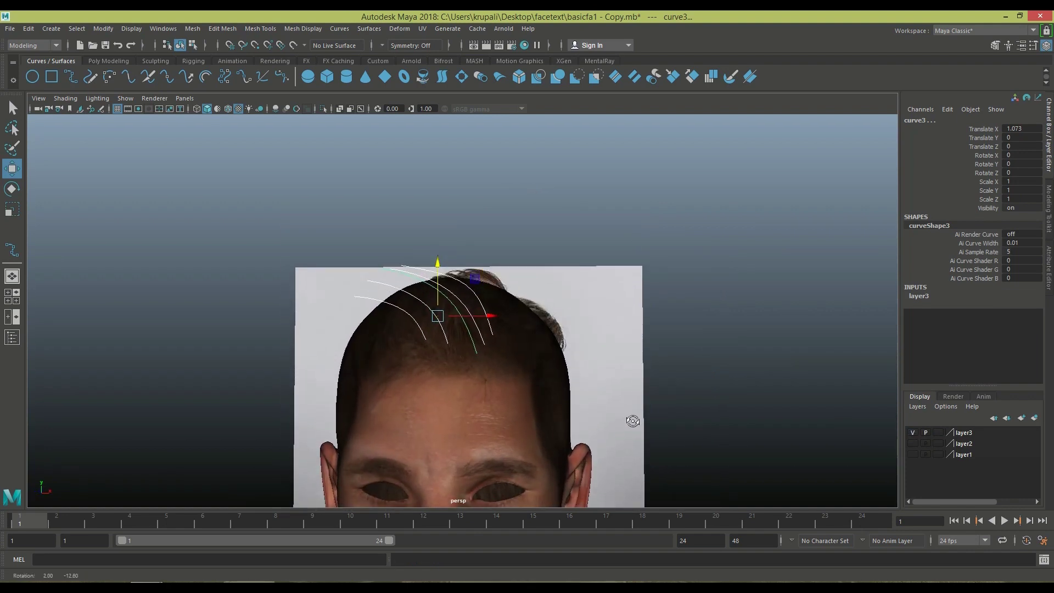
middle_click_drag(637, 416, 638, 346, "alt")
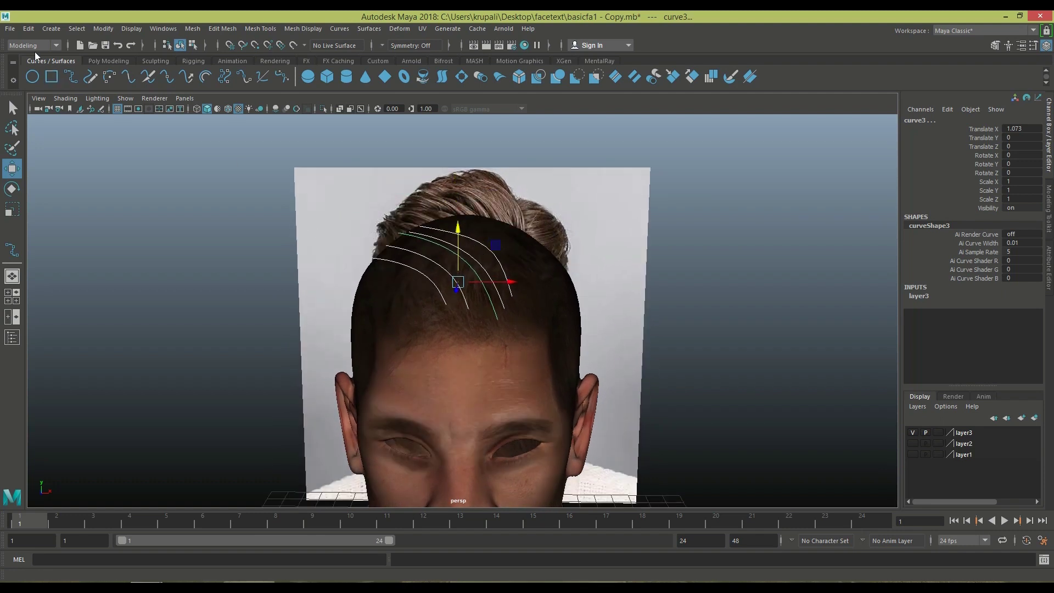
Switch to the FX menu set and apply nHair > Make Selected Curves Dynamic, creating hairSystemShape1.
left_click(35, 46)
left_click(30, 90)
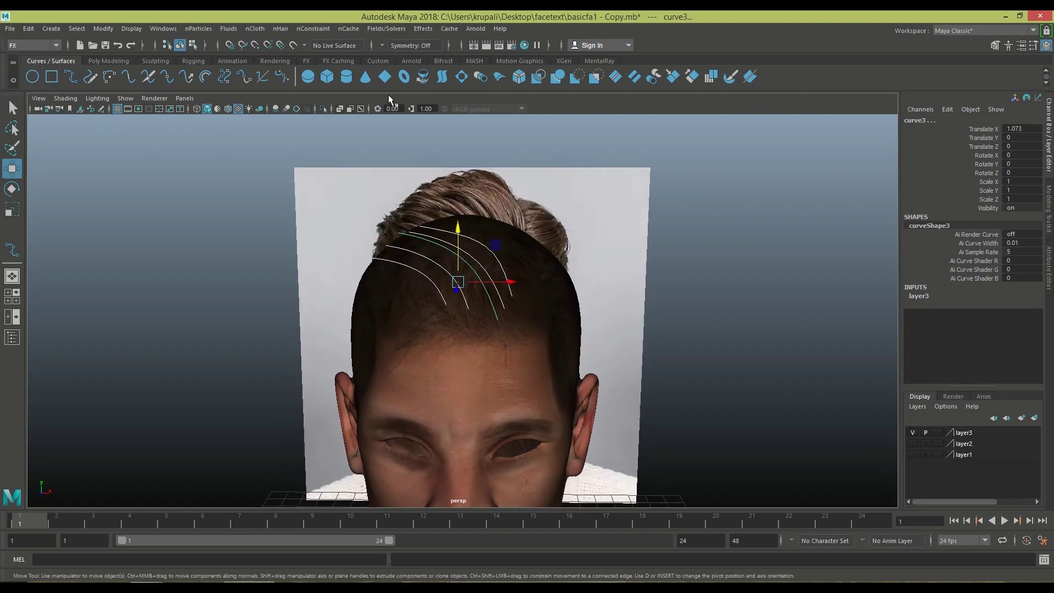
left_click(275, 31)
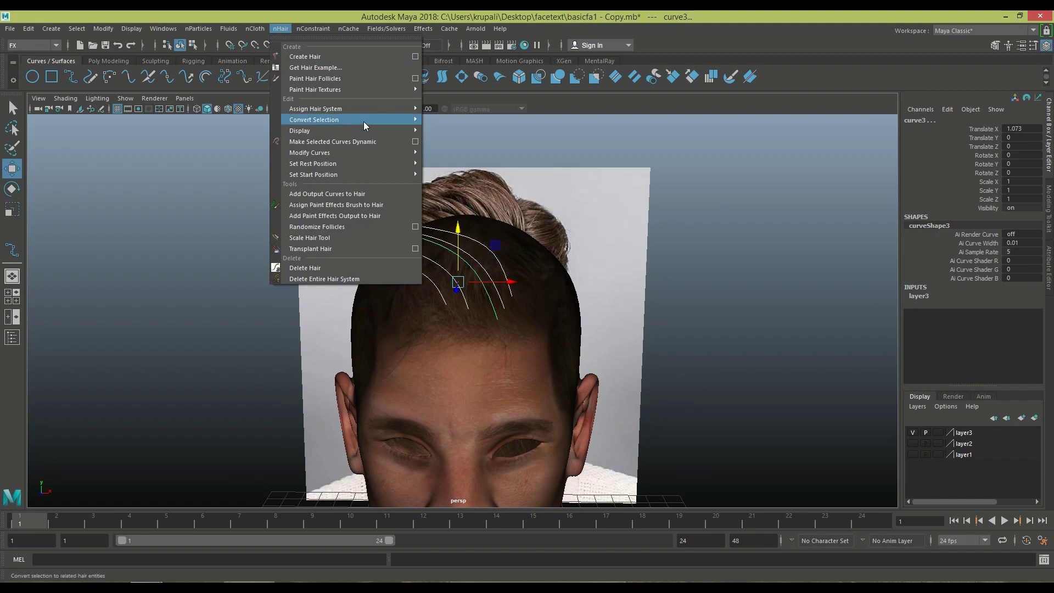
left_click(415, 142)
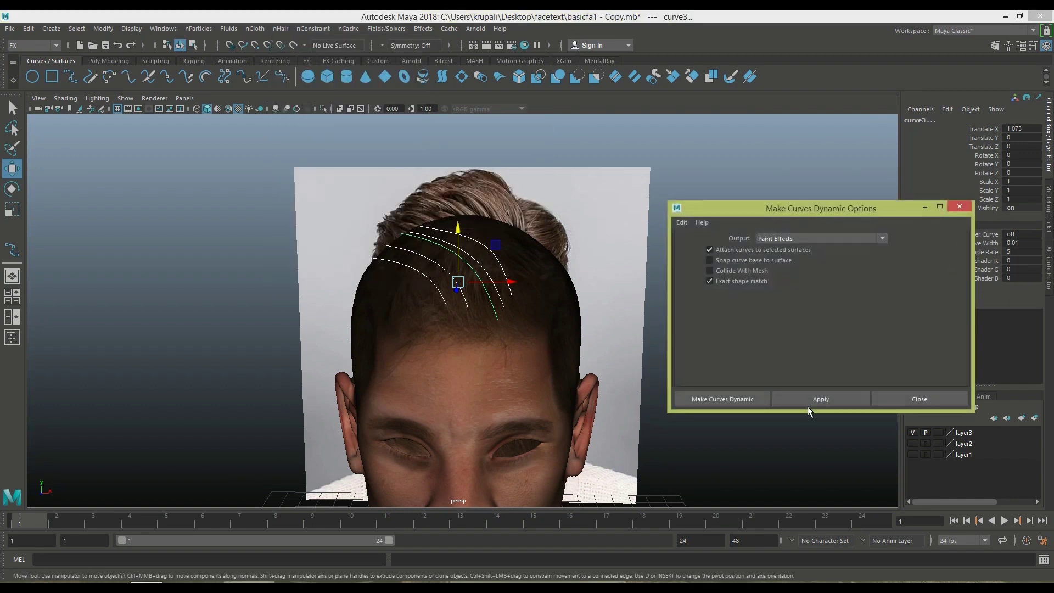
left_click(793, 399)
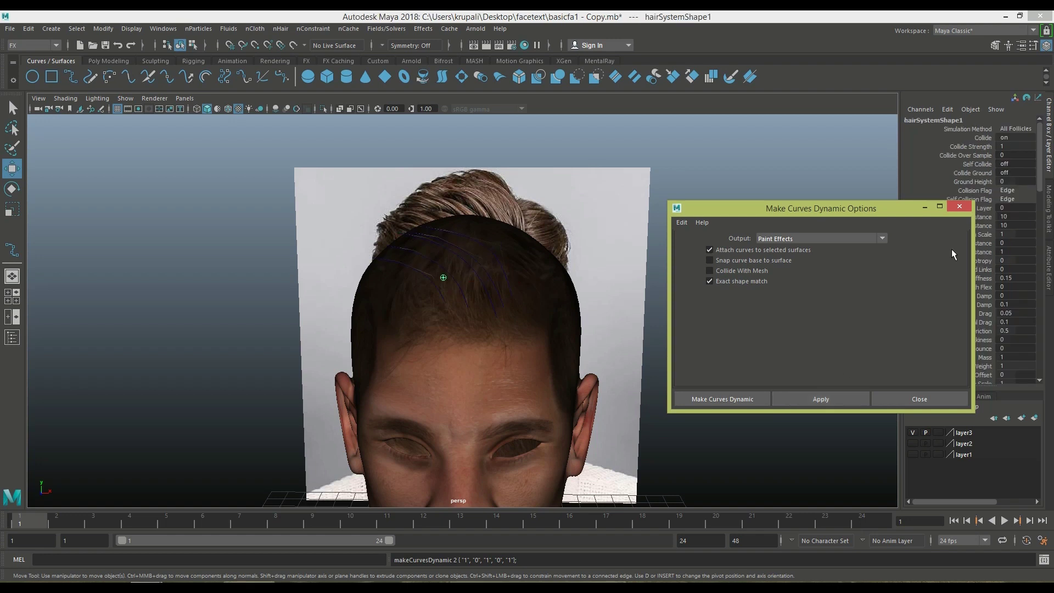
left_click(959, 208)
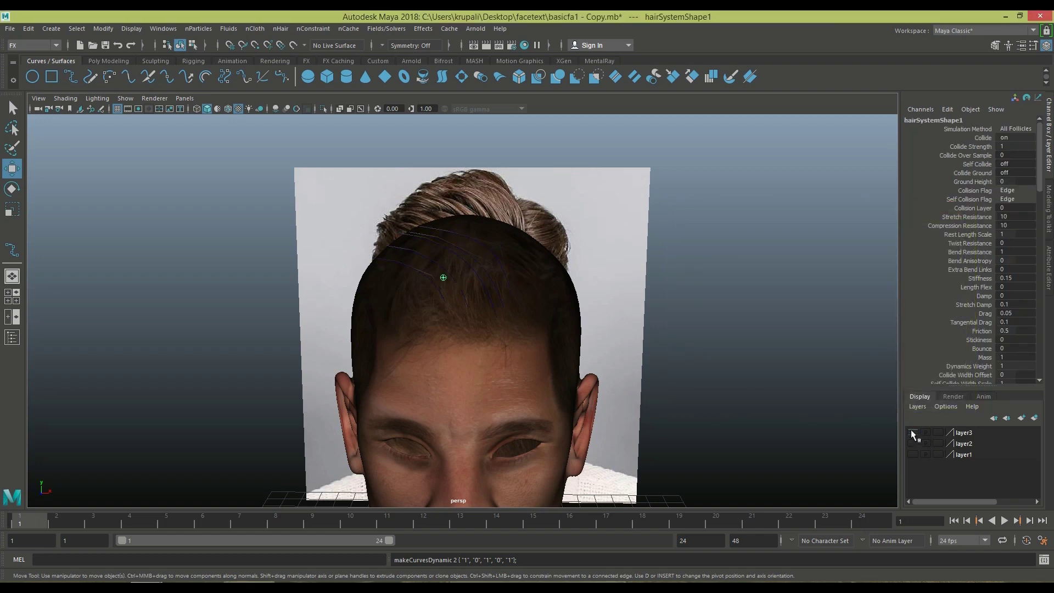
Set hairSystemShape1 to 4 sub segments, 0.025 hair width and 31 hairs per clump.
left_click(1049, 265)
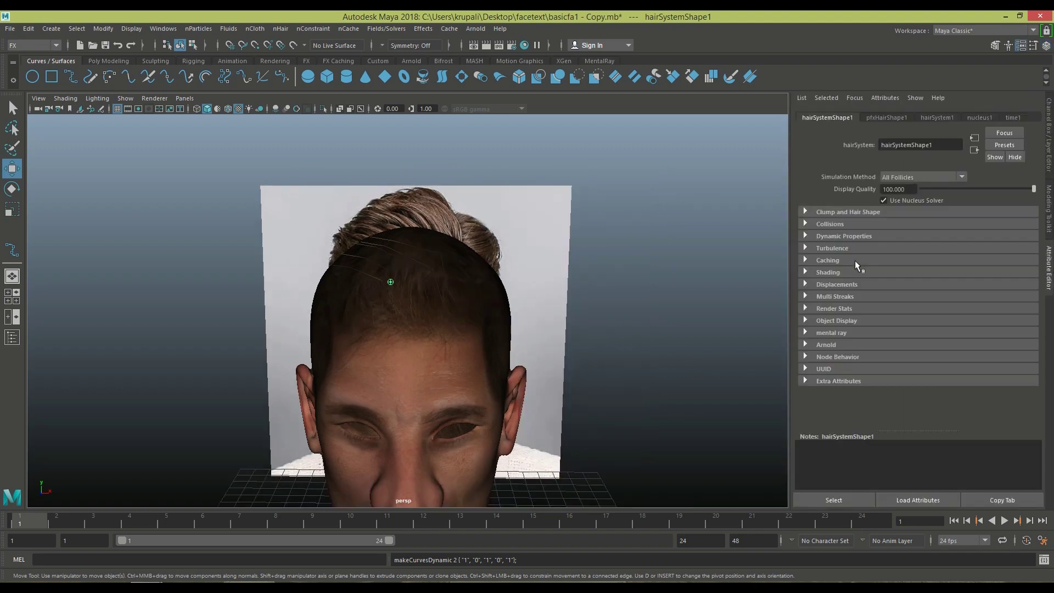
left_click(805, 212)
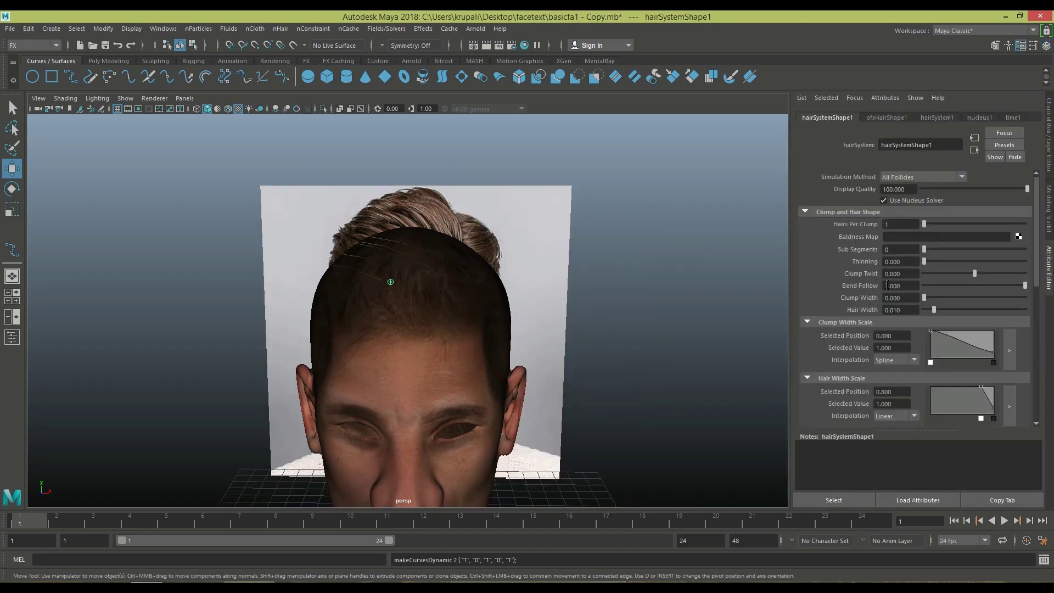
scroll(522, 258, "up", 3)
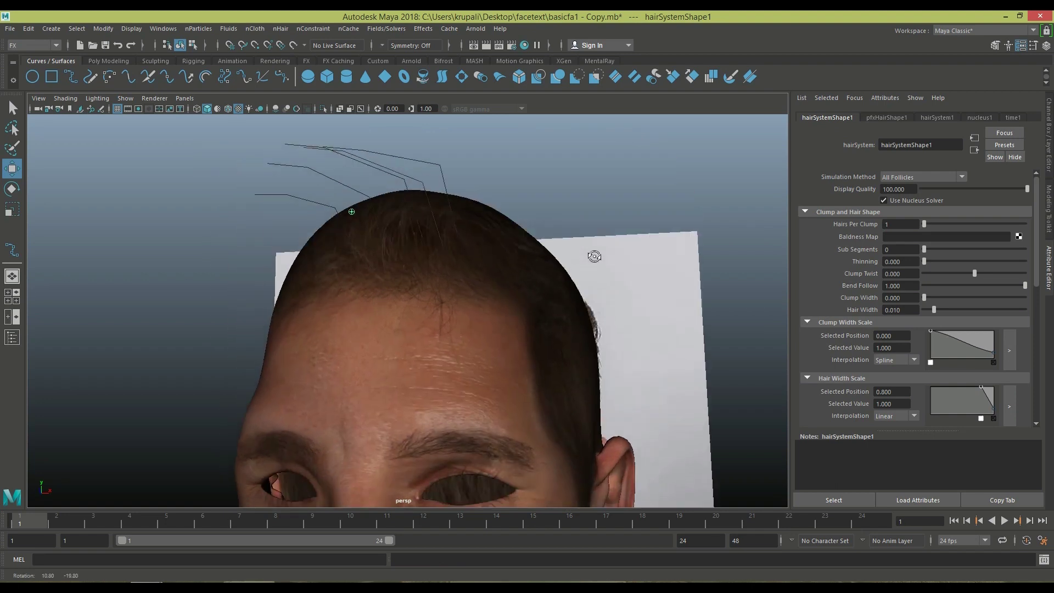
left_click_drag(618, 280, 630, 311, "alt")
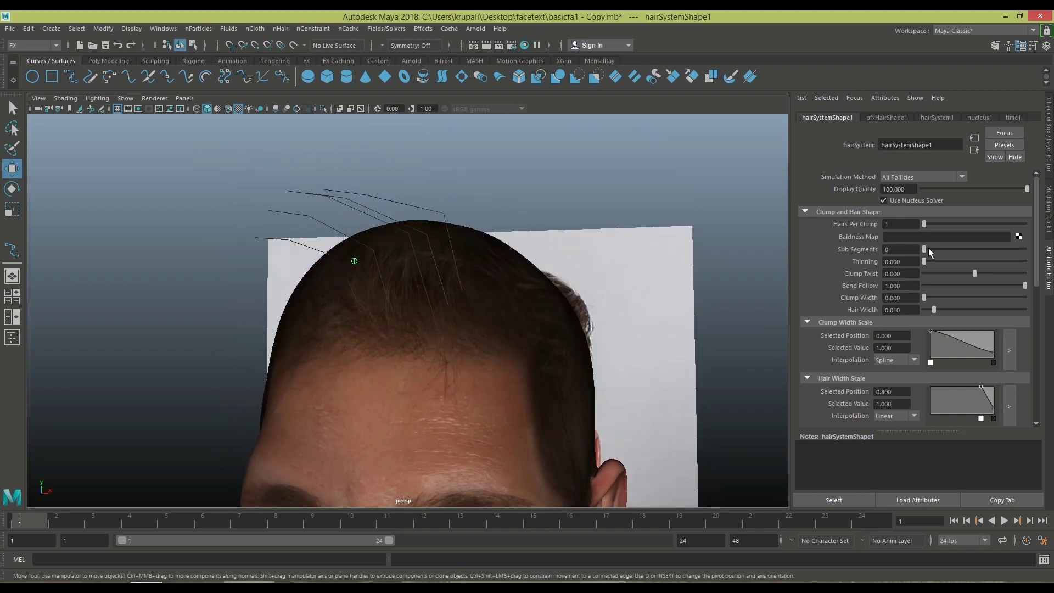
left_click_drag(925, 251, 954, 252)
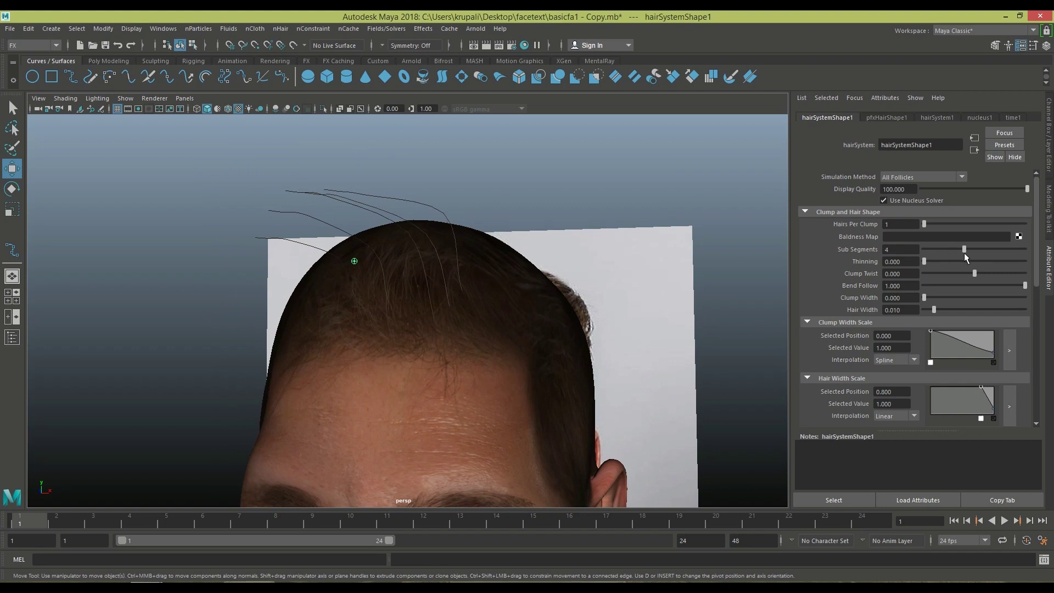
left_click_drag(638, 202, 638, 205, "alt")
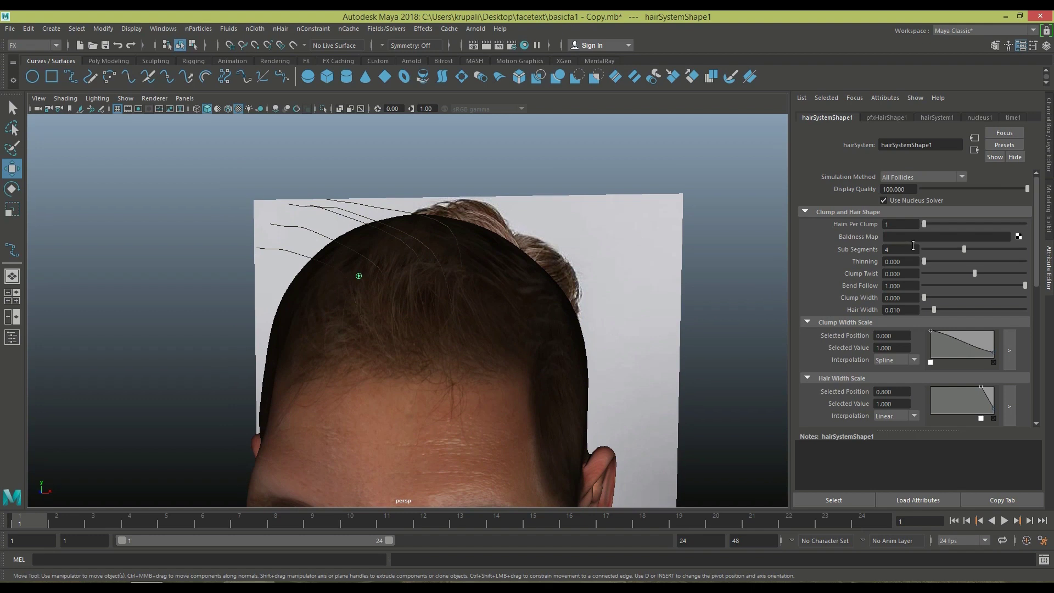
left_click(903, 310)
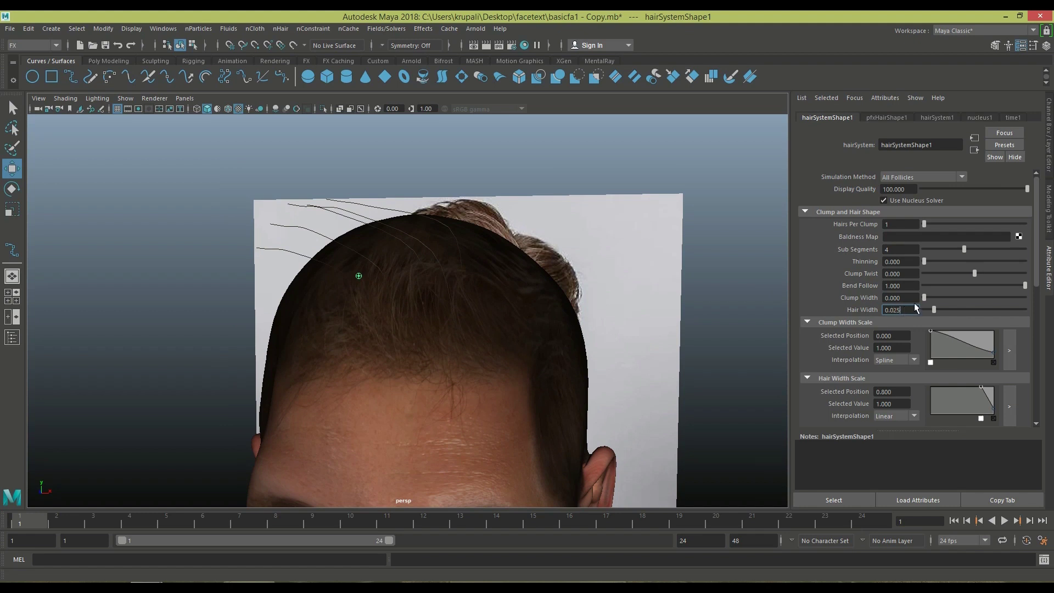
left_click(915, 297)
left_click_drag(905, 222, 957, 232, "ctrl")
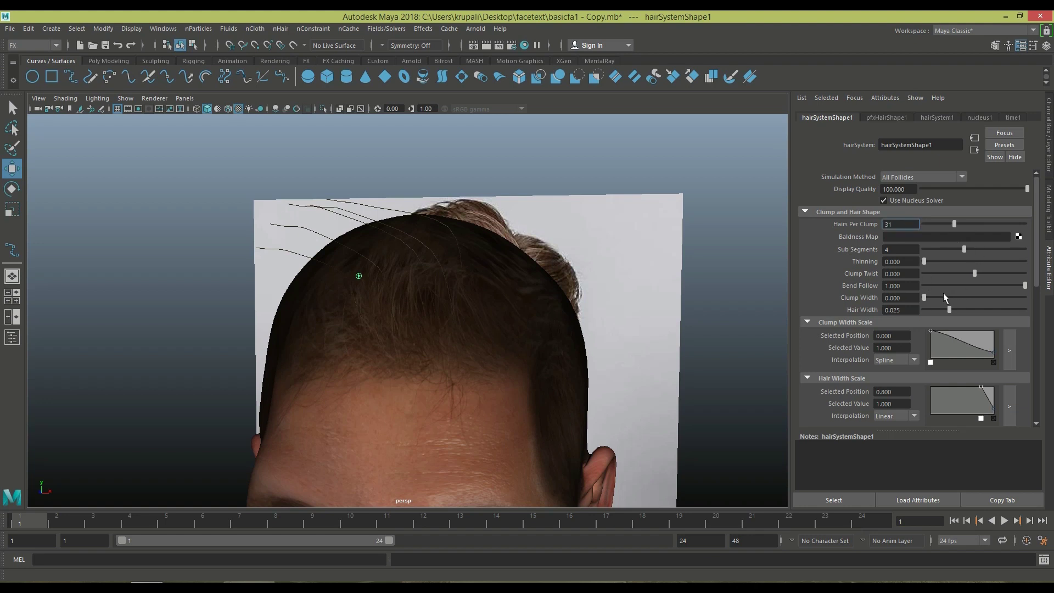
left_click(905, 299)
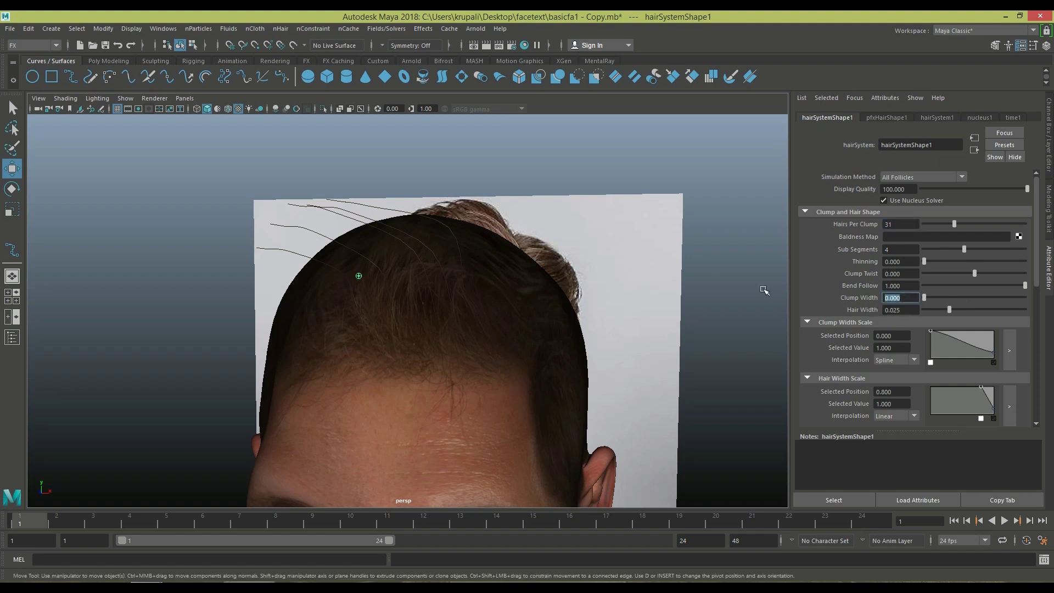
Widen Clump Width to 0.670, lower Bend Follow to 0.401, and add hairs and clump twist.
left_click_drag(924, 297, 990, 295)
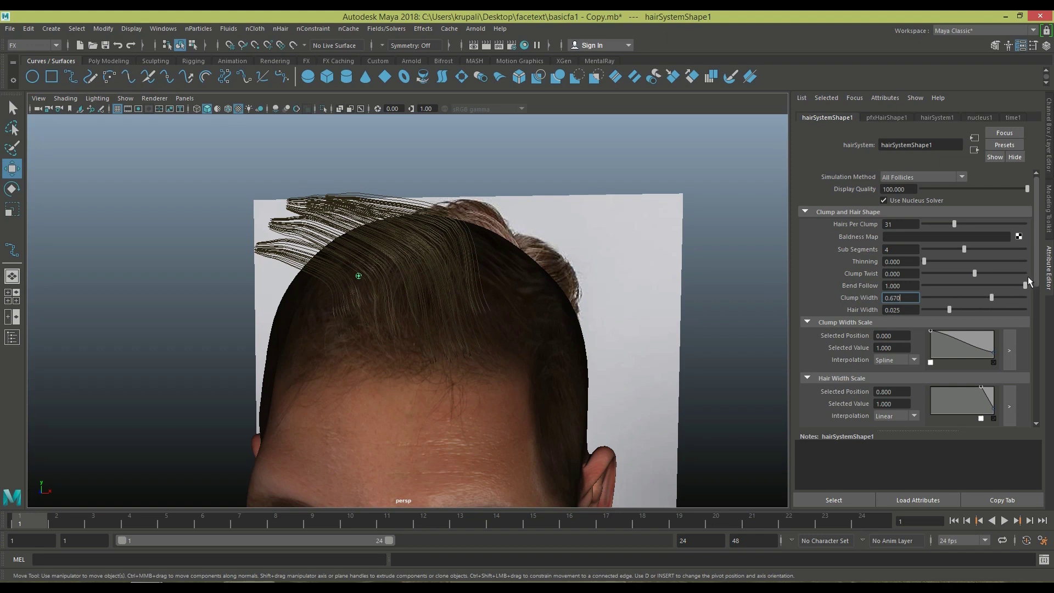
left_click_drag(1024, 286, 964, 296)
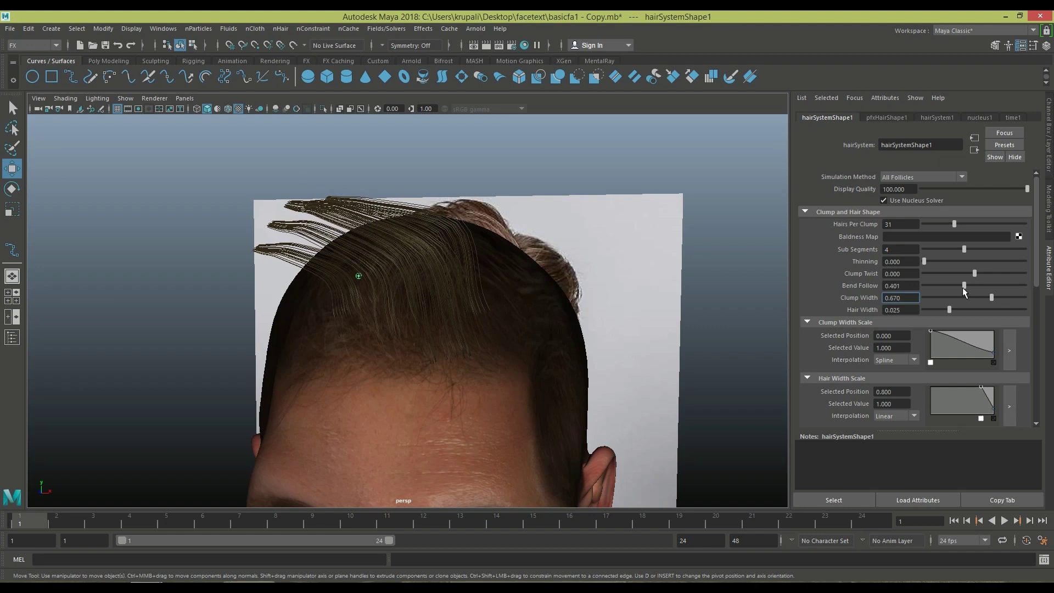
left_click_drag(954, 221, 1001, 244)
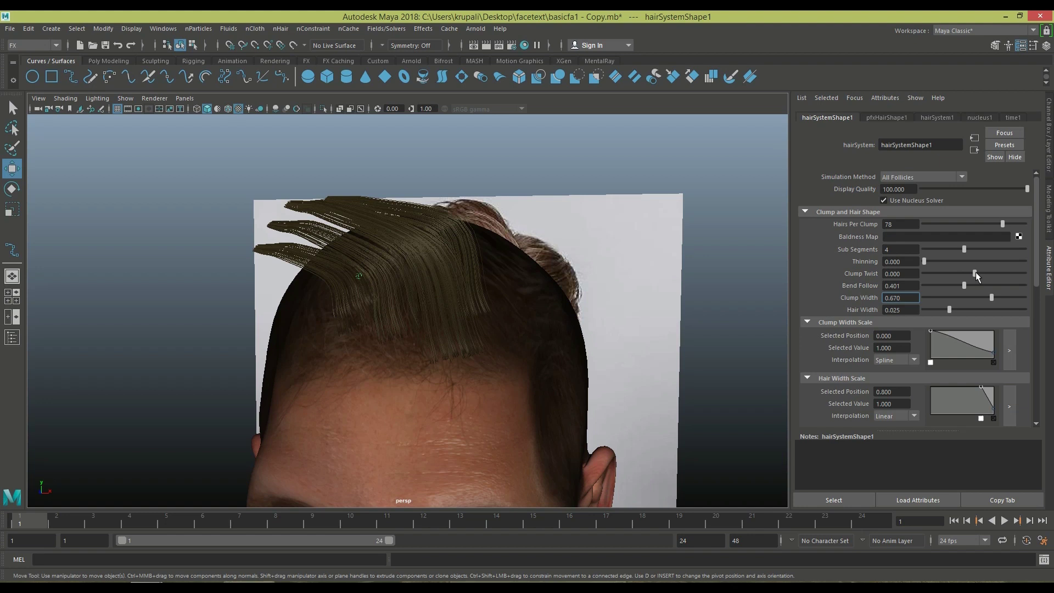
left_click_drag(973, 271, 996, 283)
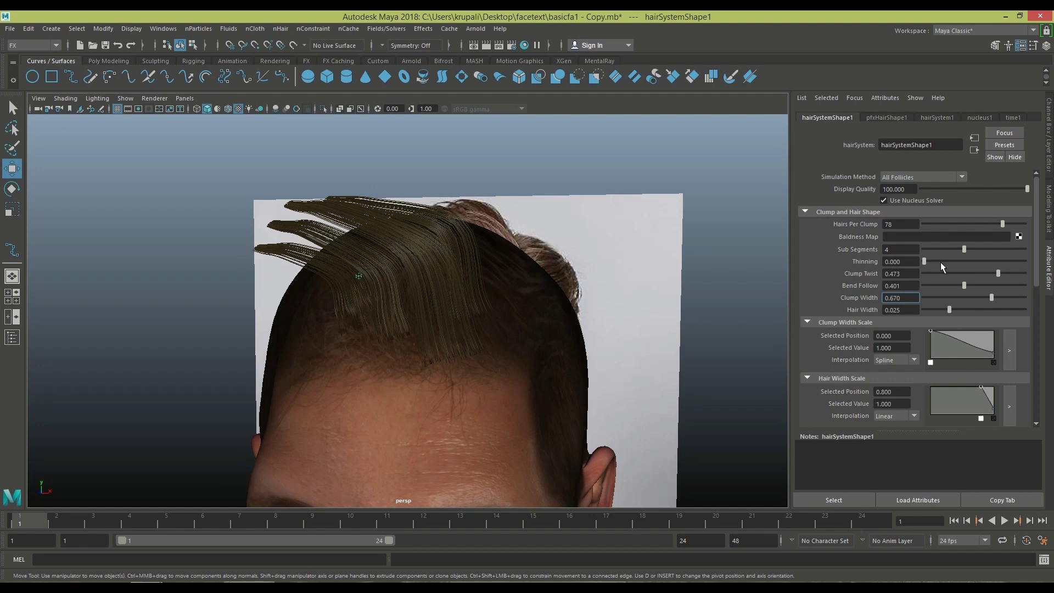
Set Thinning to 0.089, Clump Twist to 0.352 and Hairs Per Clump to 62.
left_click(905, 263)
key("Return")
left_click_drag(997, 273, 992, 276)
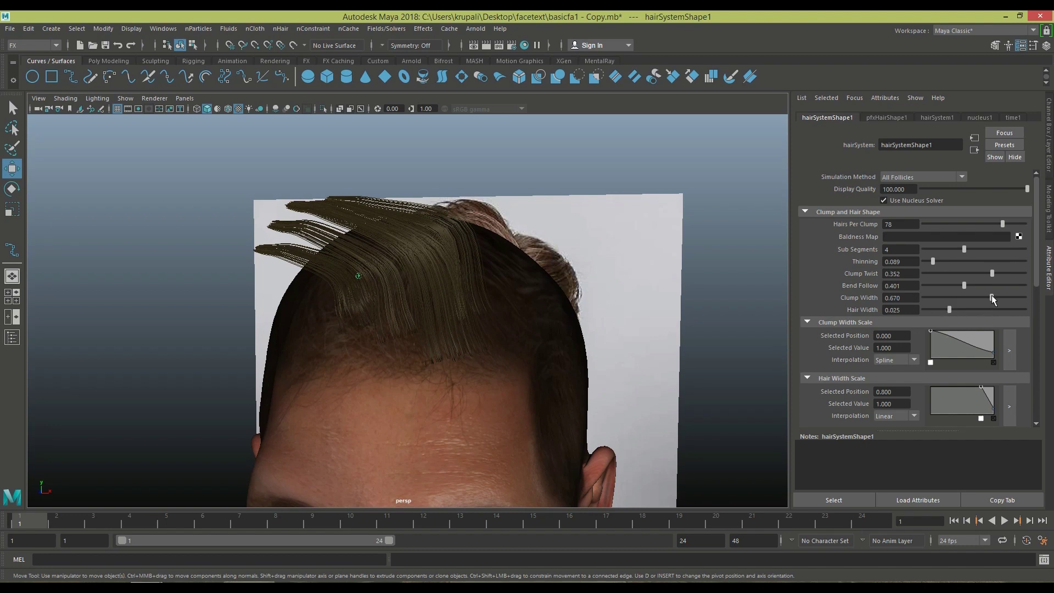
mouse_move(1002, 224)
left_mouse_down()
mouse_move(1024, 224)
mouse_move(986, 229)
left_mouse_up()
left_click_drag(705, 318, 562, 352, "alt")
Nudge the head mesh slightly so it sits correctly under the hair tuft.
scroll(562, 352, "down", 3)
left_click(410, 333)
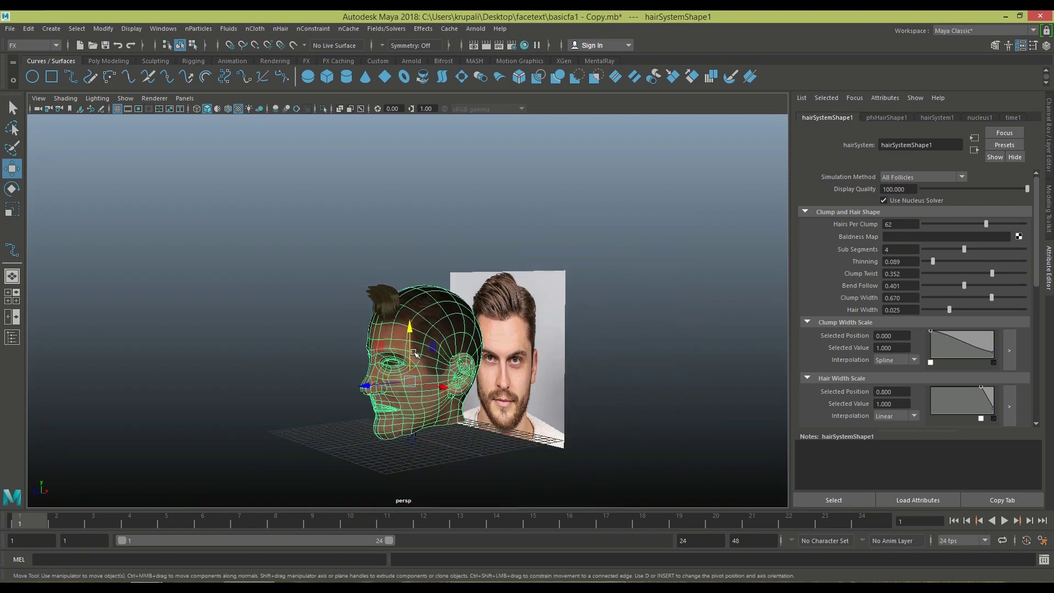
left_click_drag(410, 333, 404, 329)
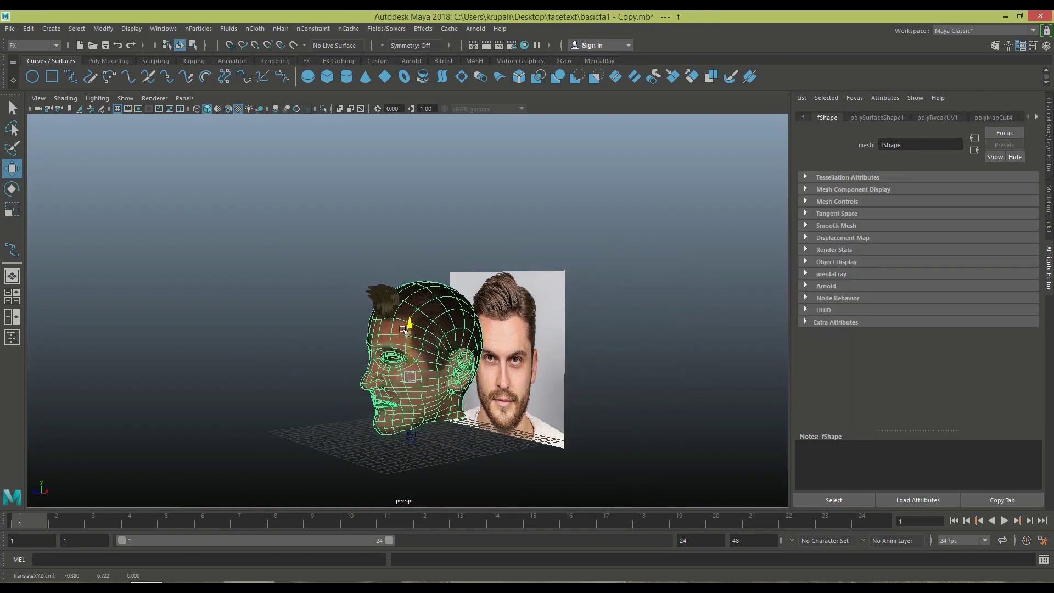
left_click(326, 322)
left_click(387, 305)
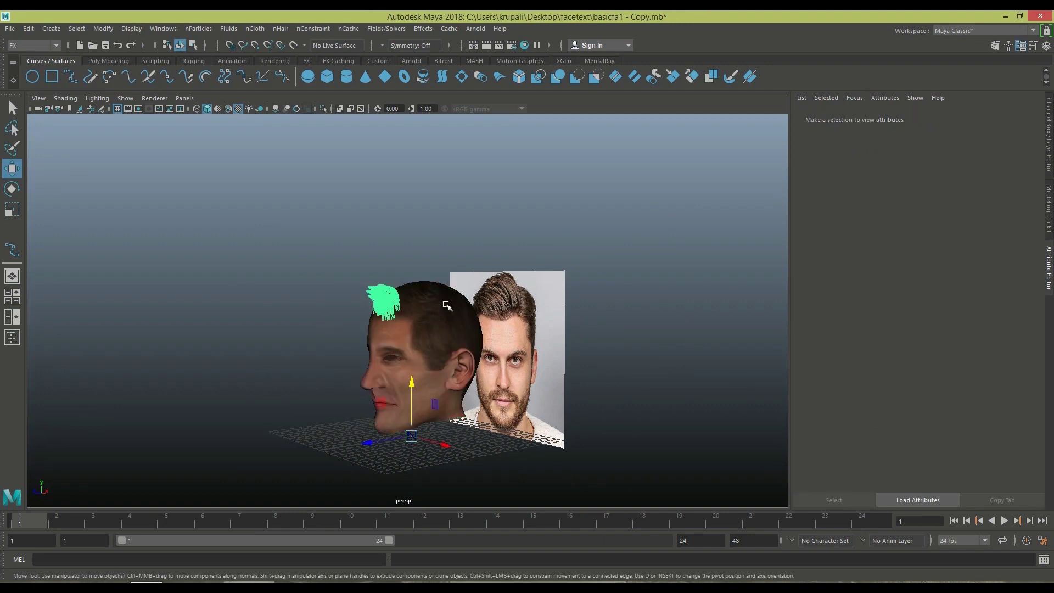
left_click_drag(604, 341, 647, 346, "alt")
left_click_drag(576, 404, 381, 343, "alt")
left_click(381, 343)
left_click_drag(459, 379, 461, 381)
Frame the head, reselect the hair tuft and show its hairSystemShape1 settings.
left_click(531, 301)
left_click_drag(531, 302, 461, 332, "alt")
left_click(437, 297)
key("f")
mouse_move(537, 380)
left_mouse_down("alt")
mouse_move(569, 374)
mouse_move(562, 390)
mouse_move(540, 387)
left_mouse_up("alt")
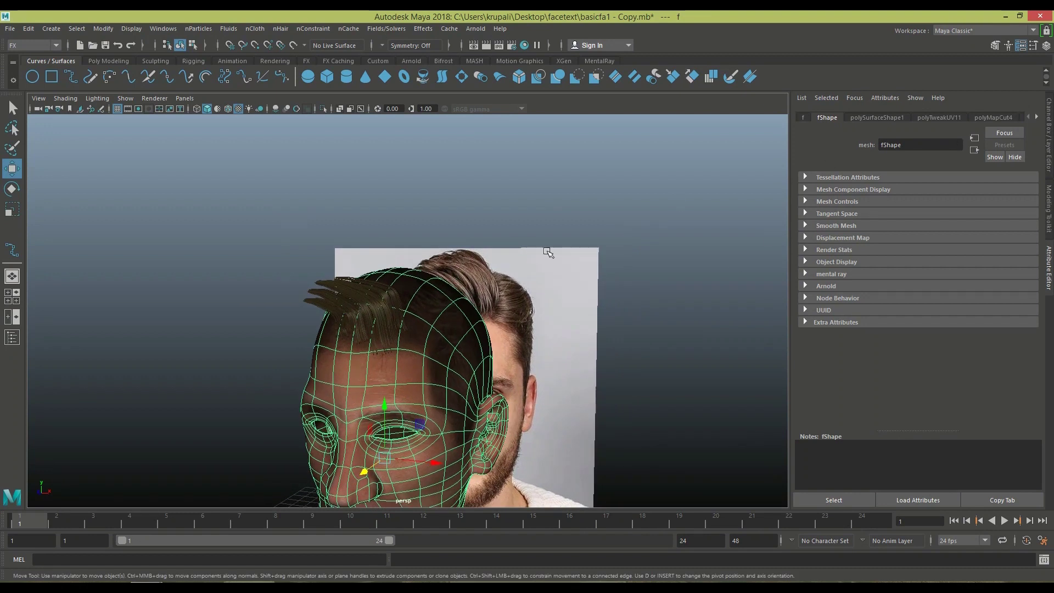
left_click(378, 303)
left_click(918, 117)
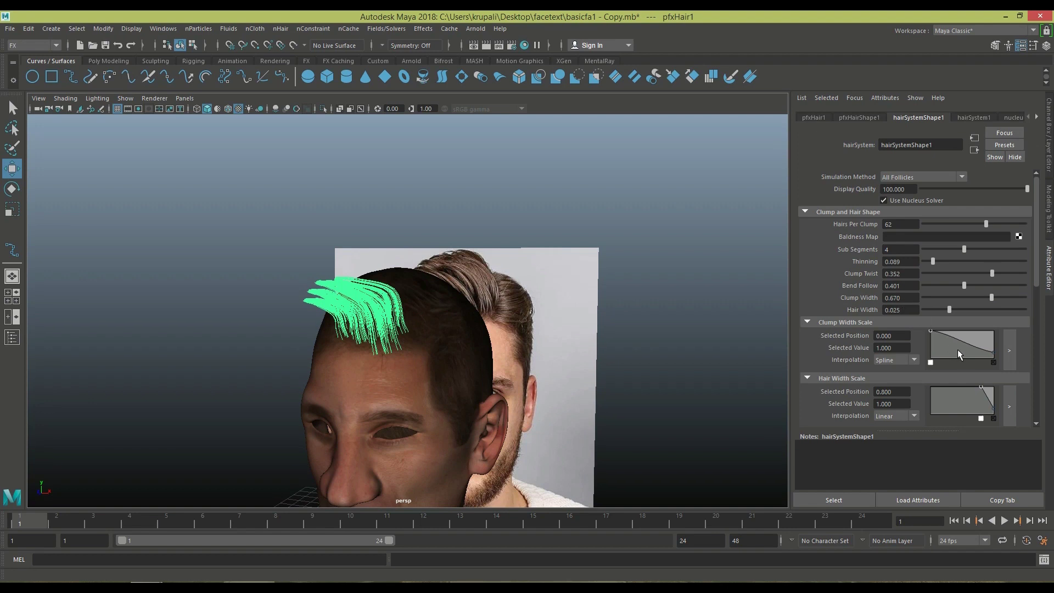
Add a point to the Clump Width Scale ramp to thicken the clumps.
left_click_drag(970, 348, 996, 347)
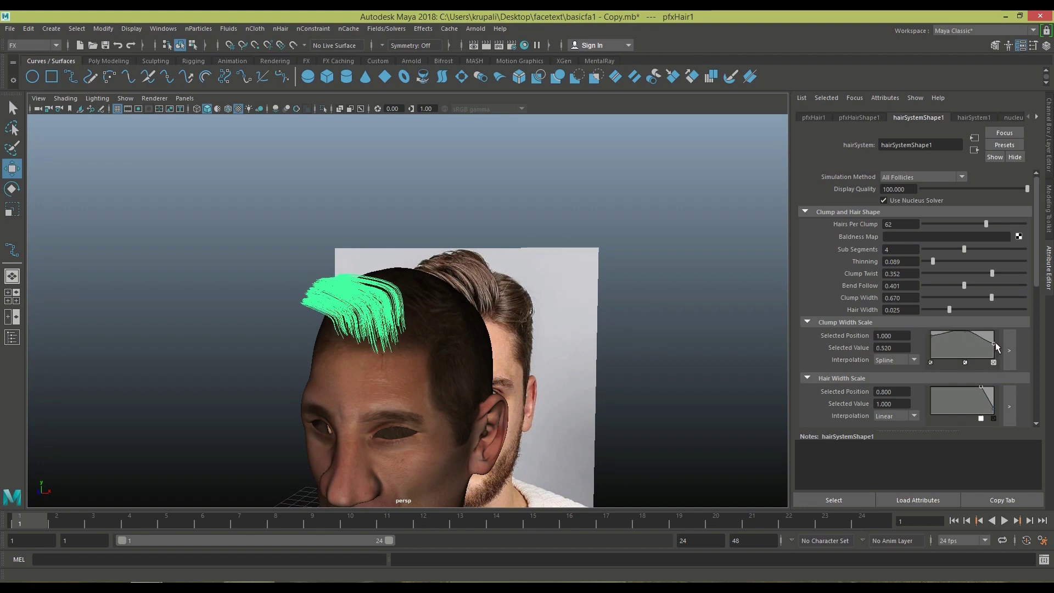
scroll(659, 337, "up", 3)
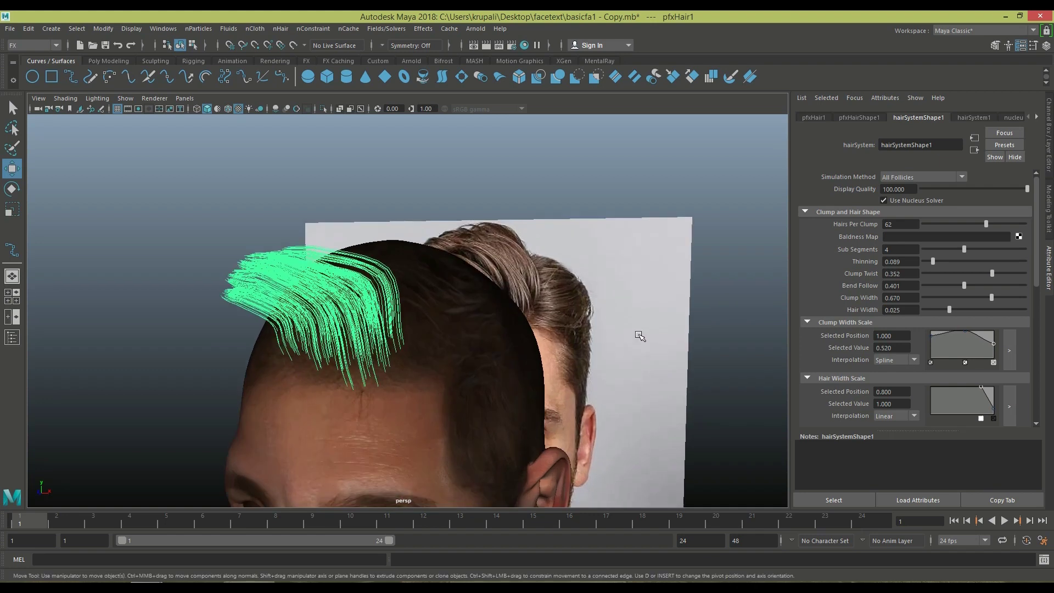
scroll(653, 332, "down", 4)
left_click(670, 327)
left_click_drag(670, 327, 641, 342, "alt")
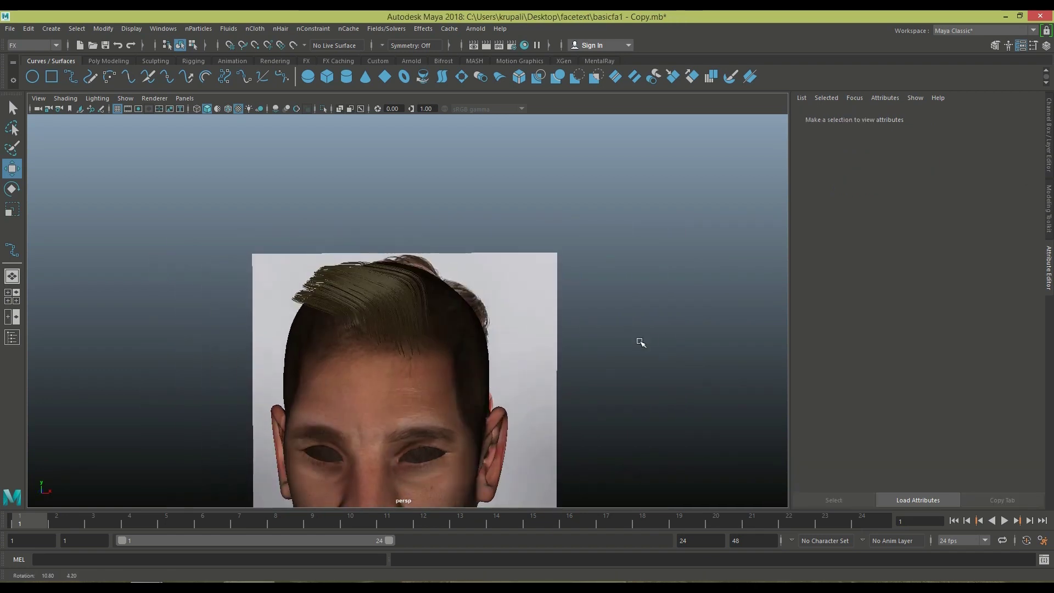
left_click(400, 299)
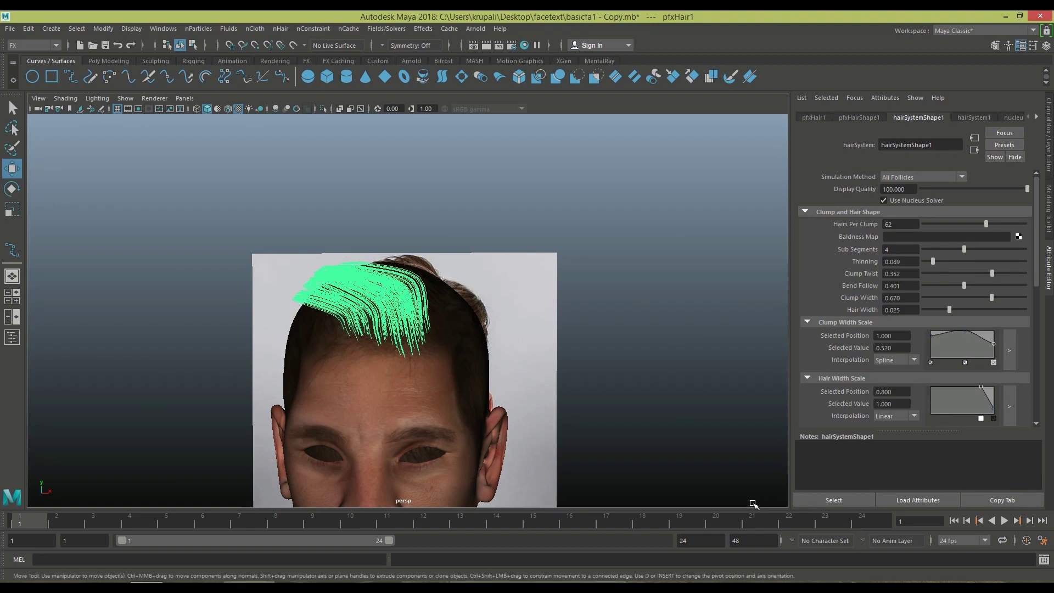
Select hairSystem1 in the Outliner and taper Hair Width Scale from full root to 0 tip.
left_click(12, 337)
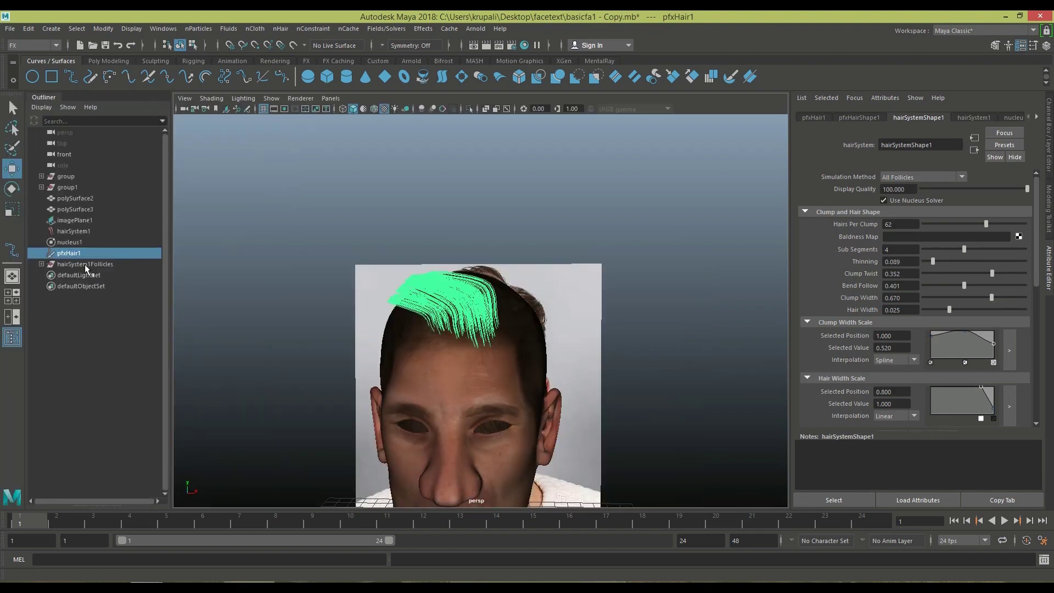
left_click(85, 232)
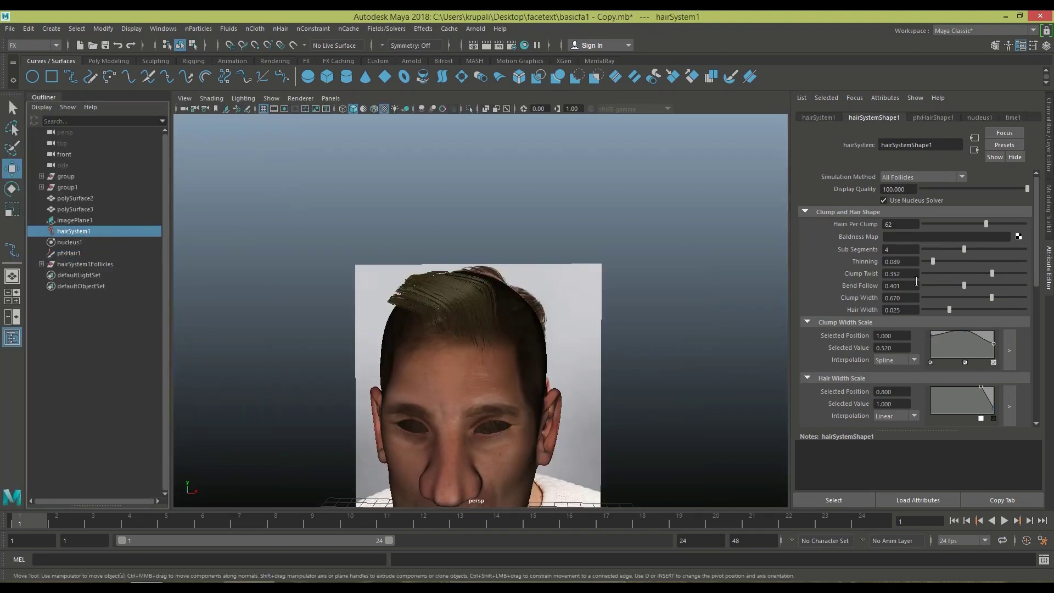
scroll(649, 300, "up", 4)
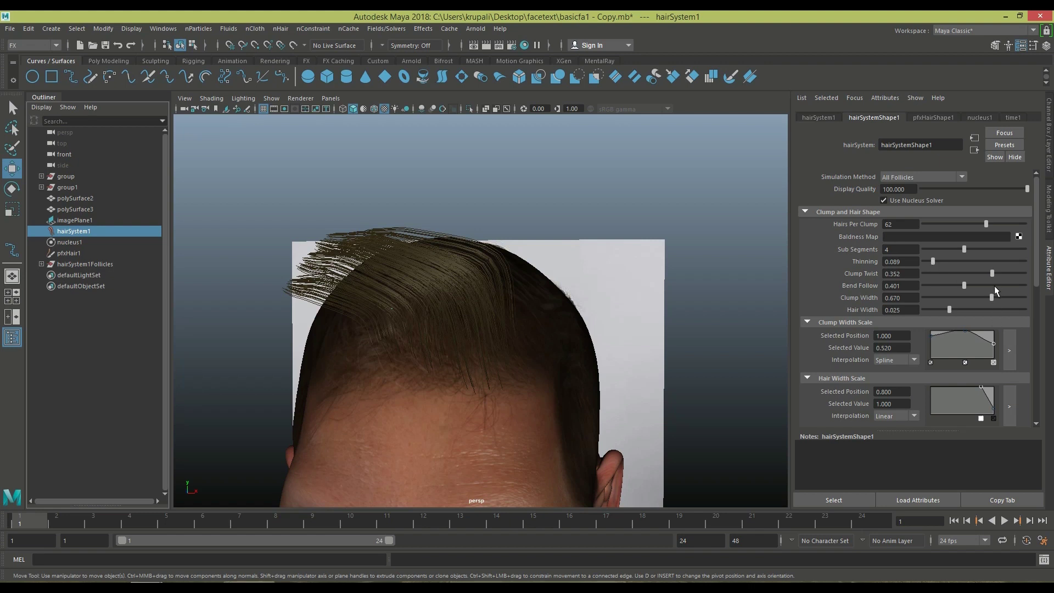
scroll(932, 382, "down", 3)
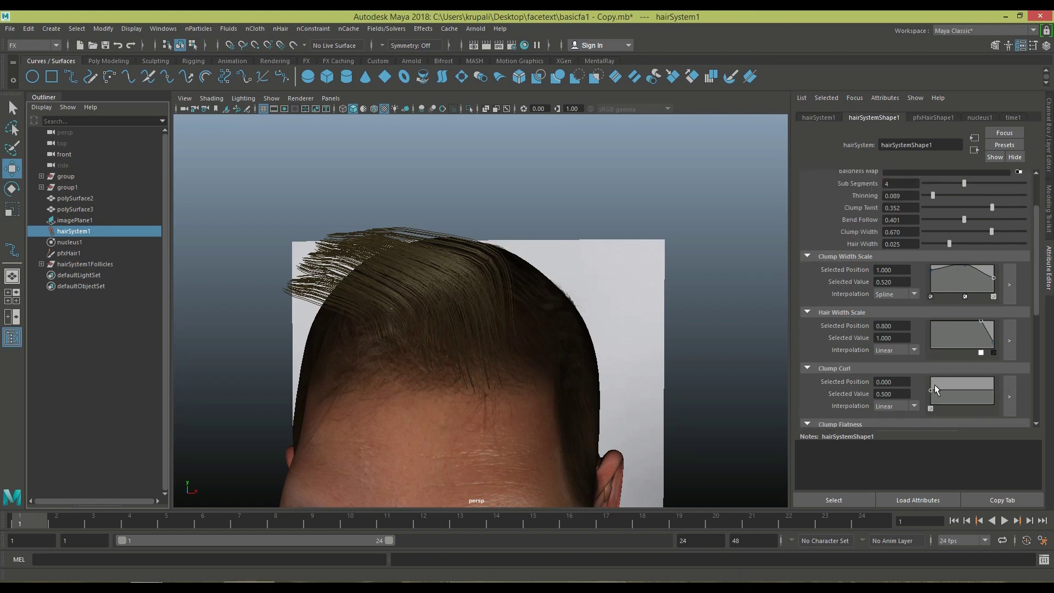
scroll(934, 387, "down", 2)
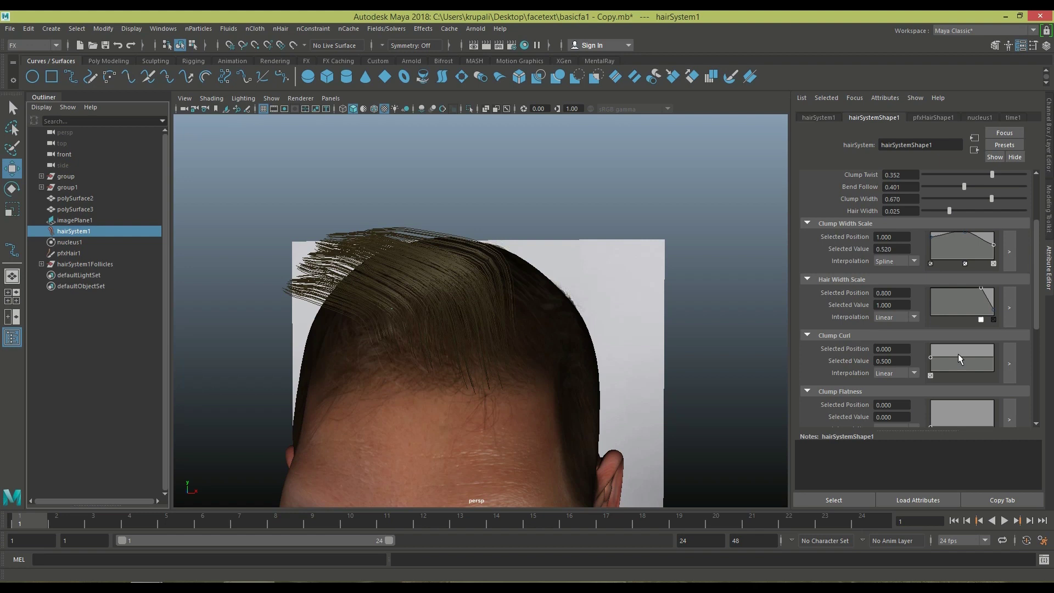
left_click_drag(928, 287, 924, 286)
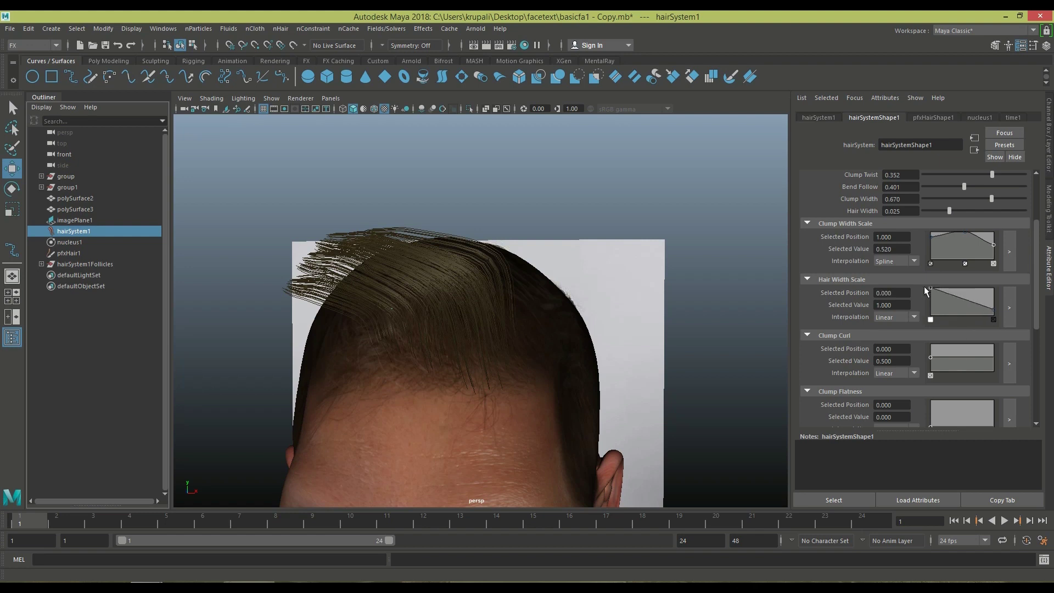
left_click_drag(991, 310, 990, 315)
scroll(946, 352, "down", 2)
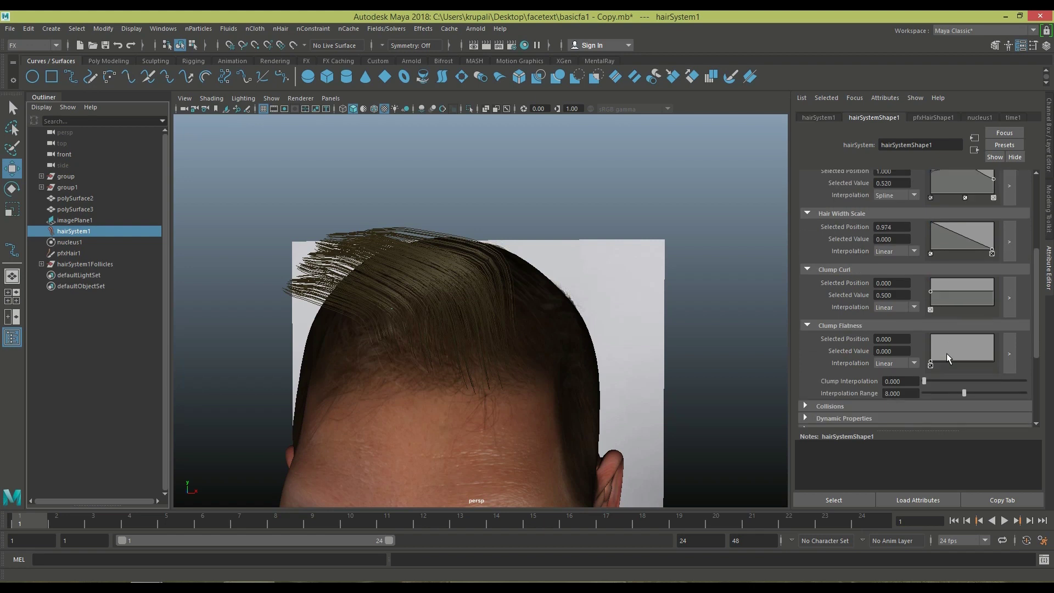
scroll(946, 353, "down", 5)
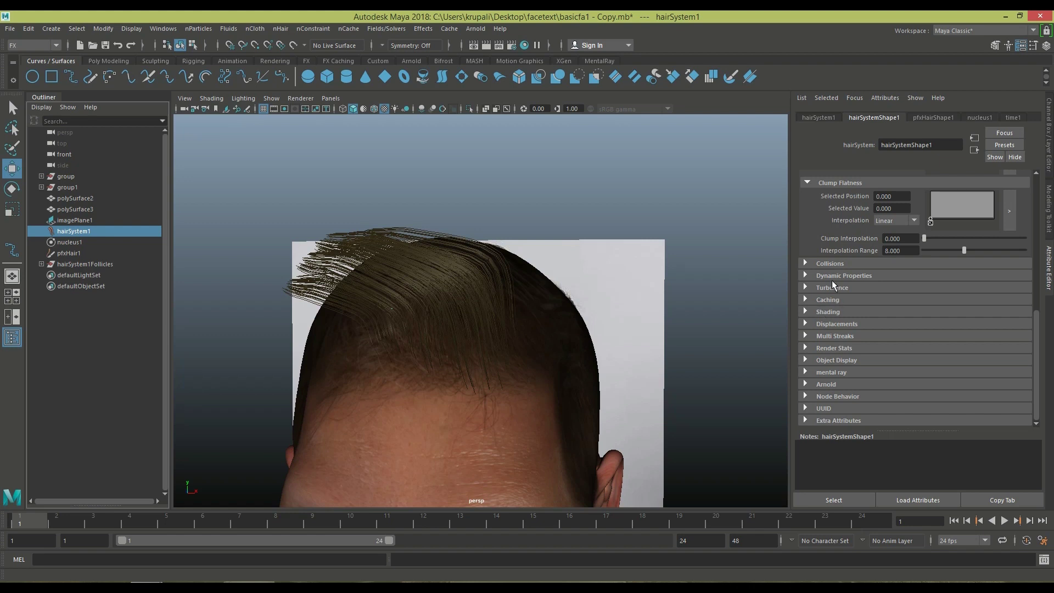
Eyedrop the scalp for a dark brown hair colour and set a greyer dark-brown specular colour.
left_click(828, 312)
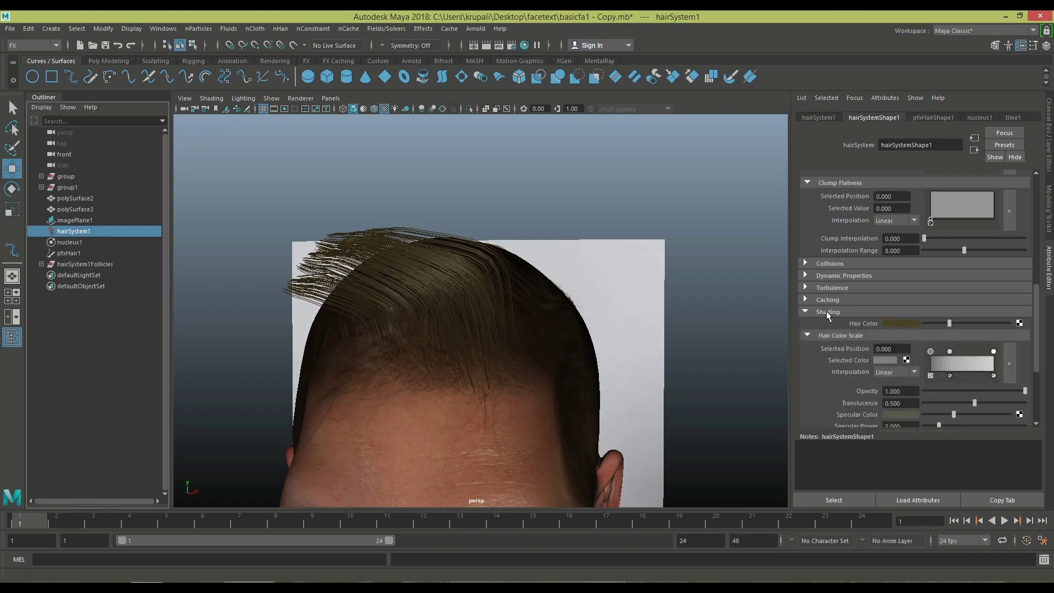
left_click(890, 323)
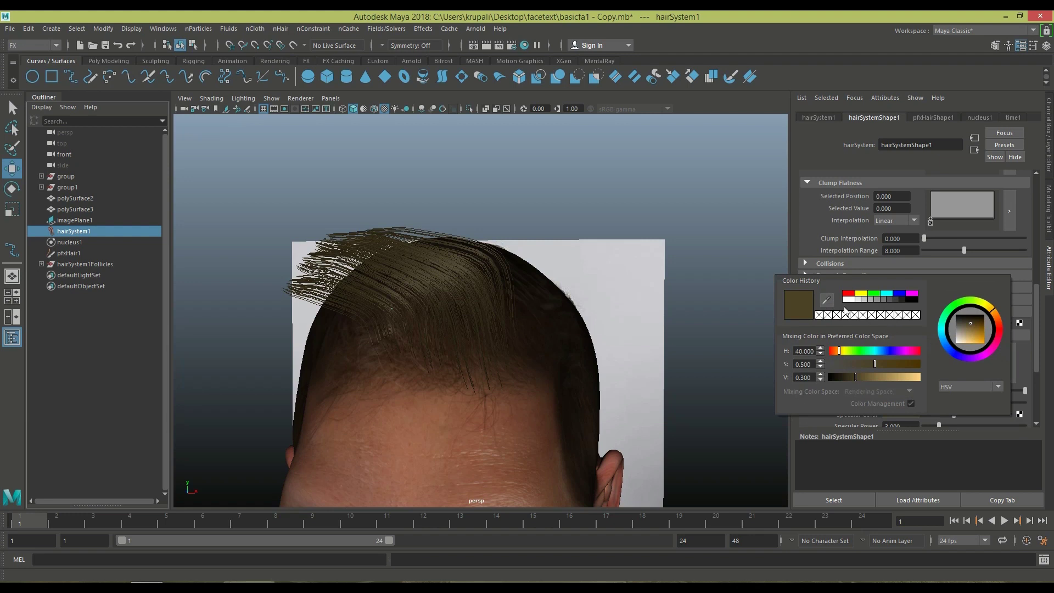
left_click(828, 301)
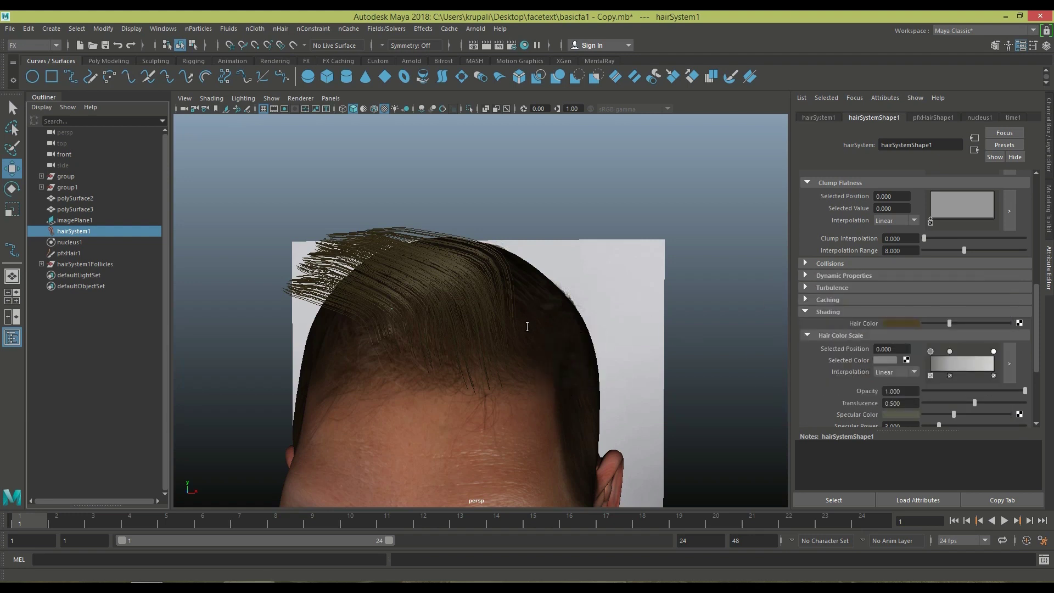
left_click(556, 366)
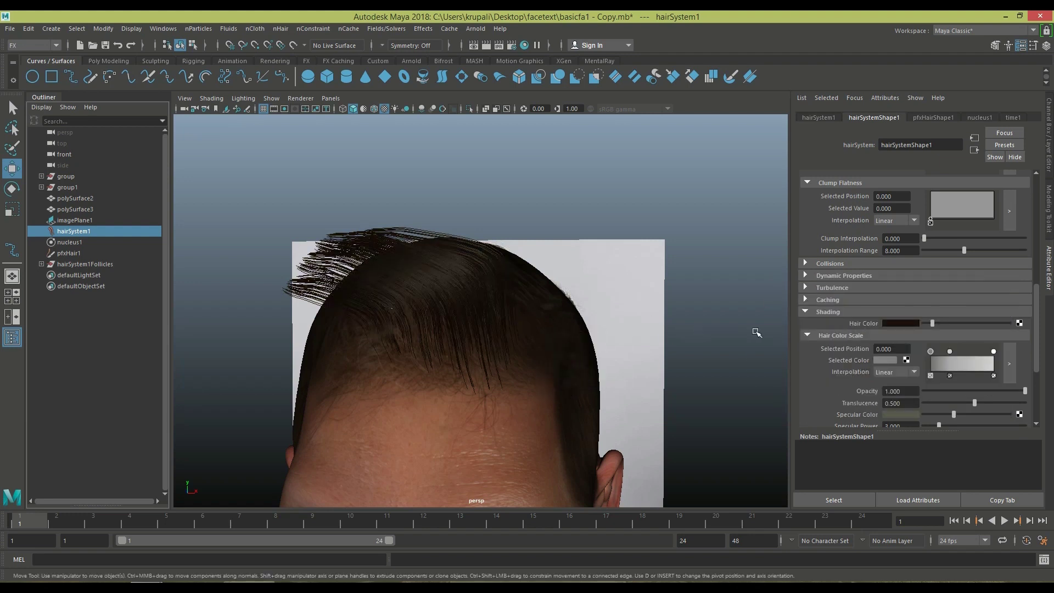
left_click(898, 413)
left_click(895, 414)
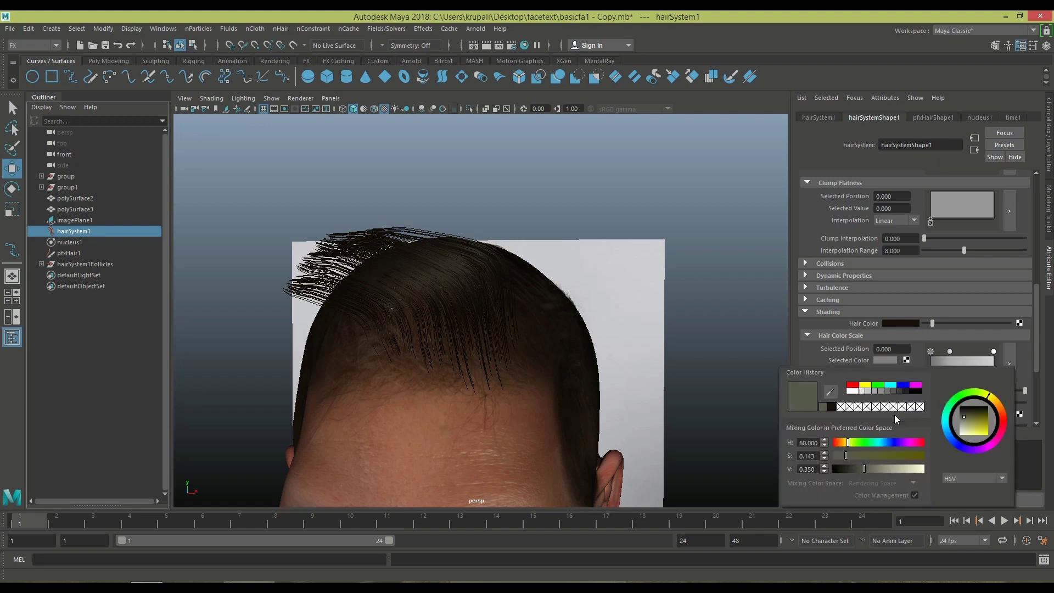
left_click(831, 408)
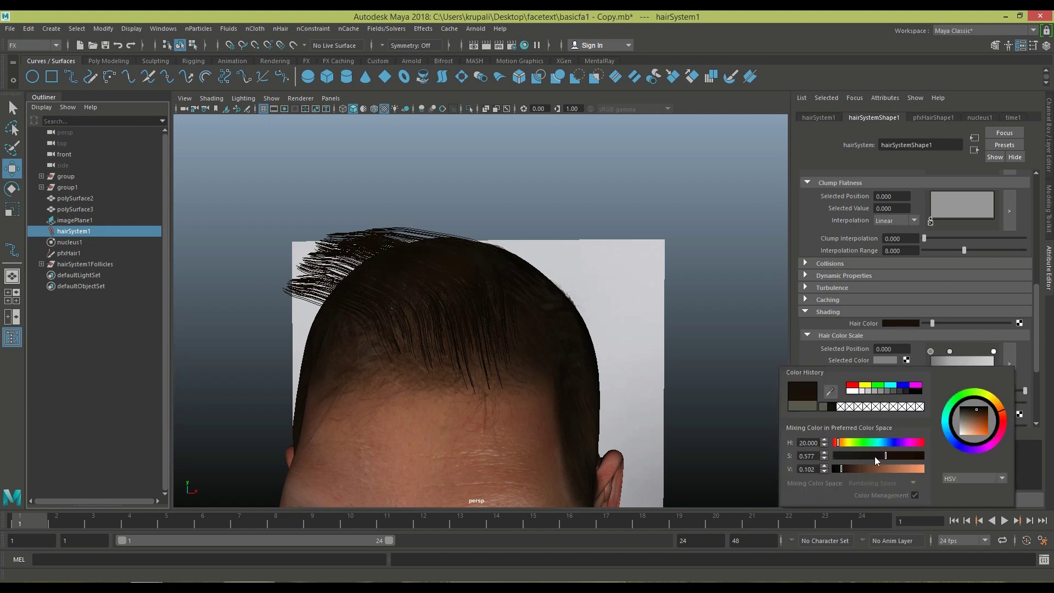
left_click_drag(875, 456, 850, 470)
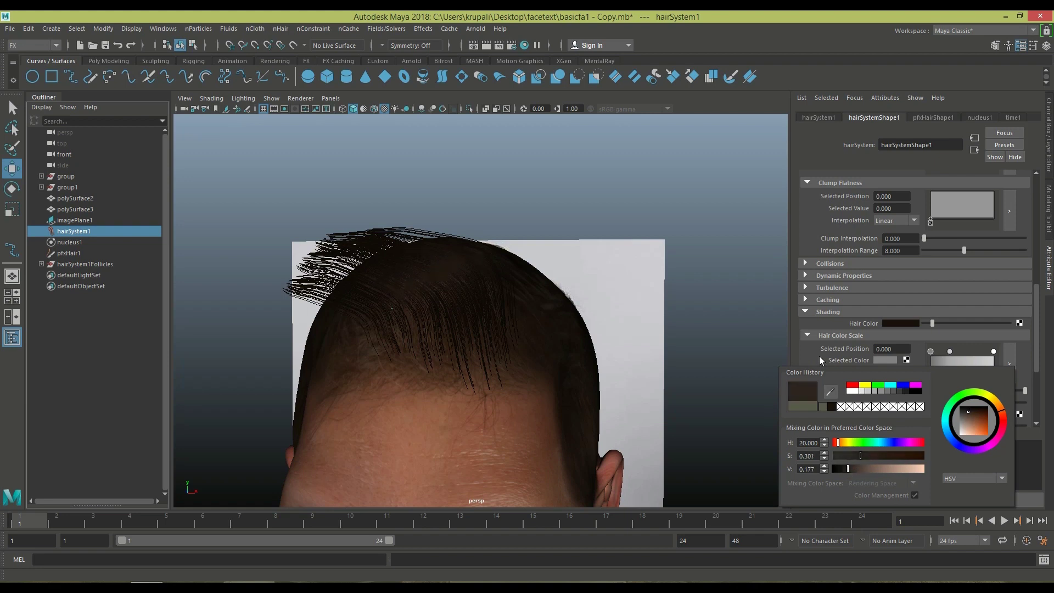
Set hair Opacity to 0.750, brighten the specular colour and set Specular Power to 20.
scroll(933, 390, "down", 2)
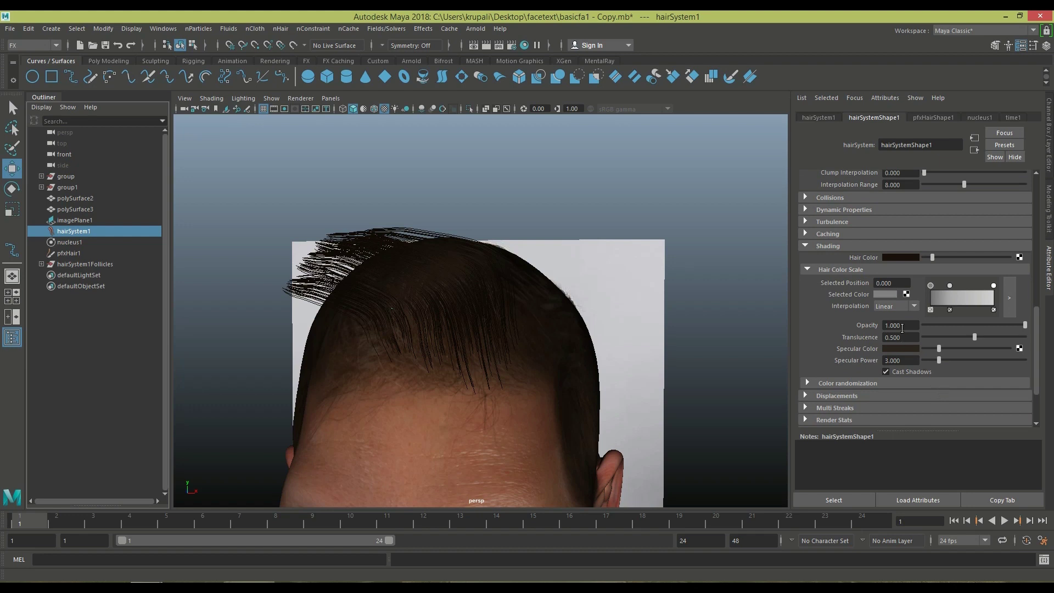
left_click_drag(901, 325, 868, 324)
left_click(909, 337)
left_click_drag(939, 349, 946, 349)
left_click(898, 361)
type("20")
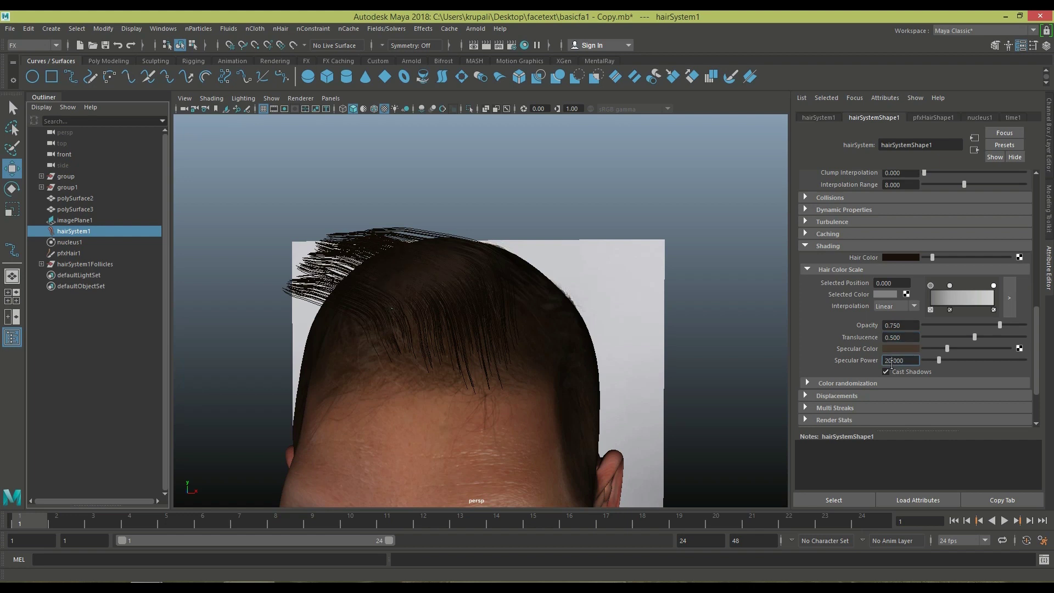
key("Return")
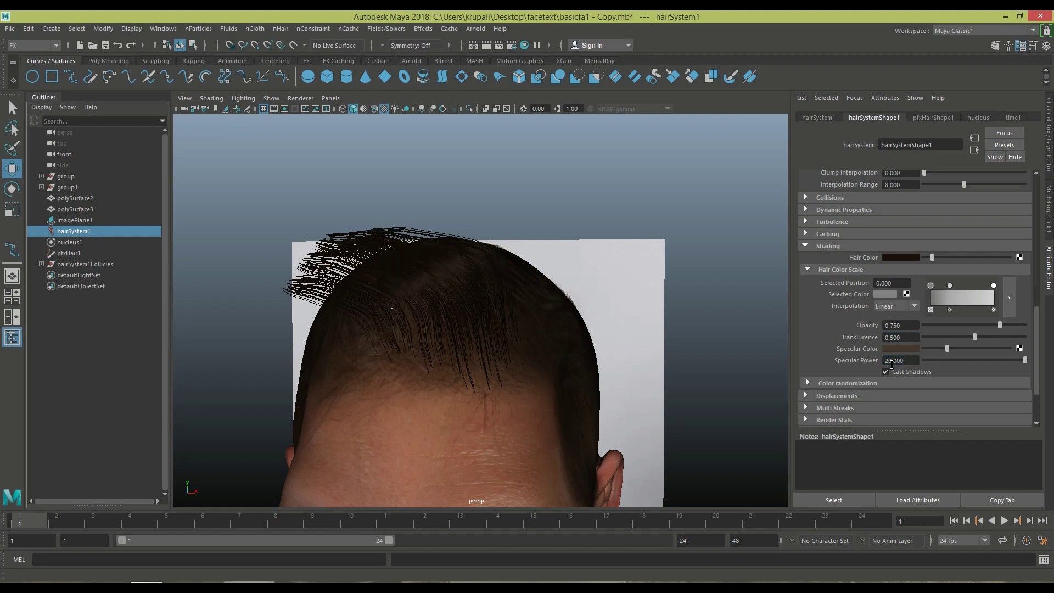
Move imagePlane1 onto a new display layer, layer4, and hide that layer.
left_click(712, 427)
scroll(712, 427, "down", 5)
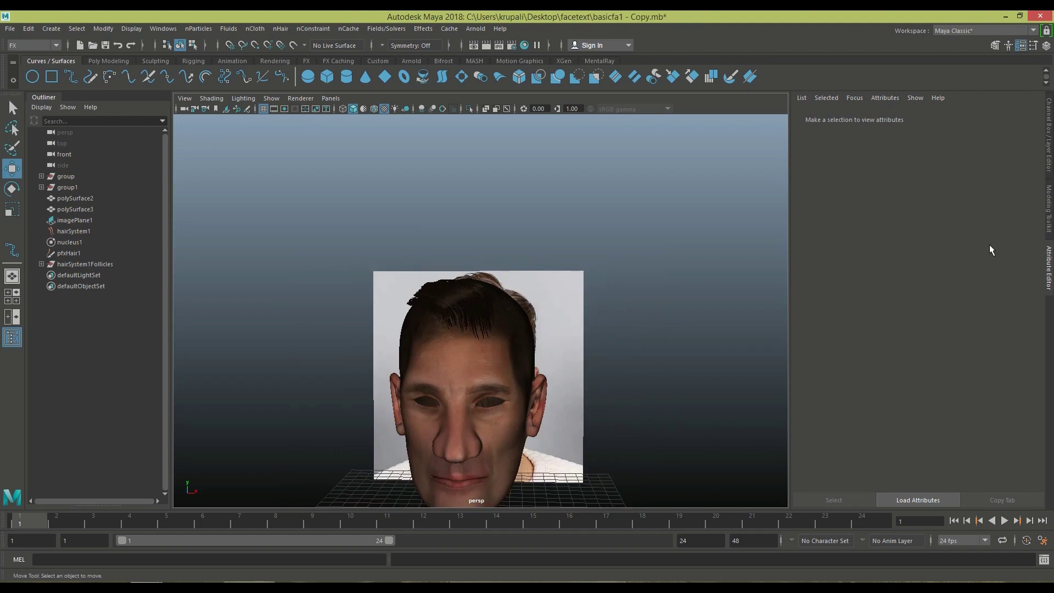
left_click(1046, 153)
left_click_drag(732, 384, 687, 384, "alt")
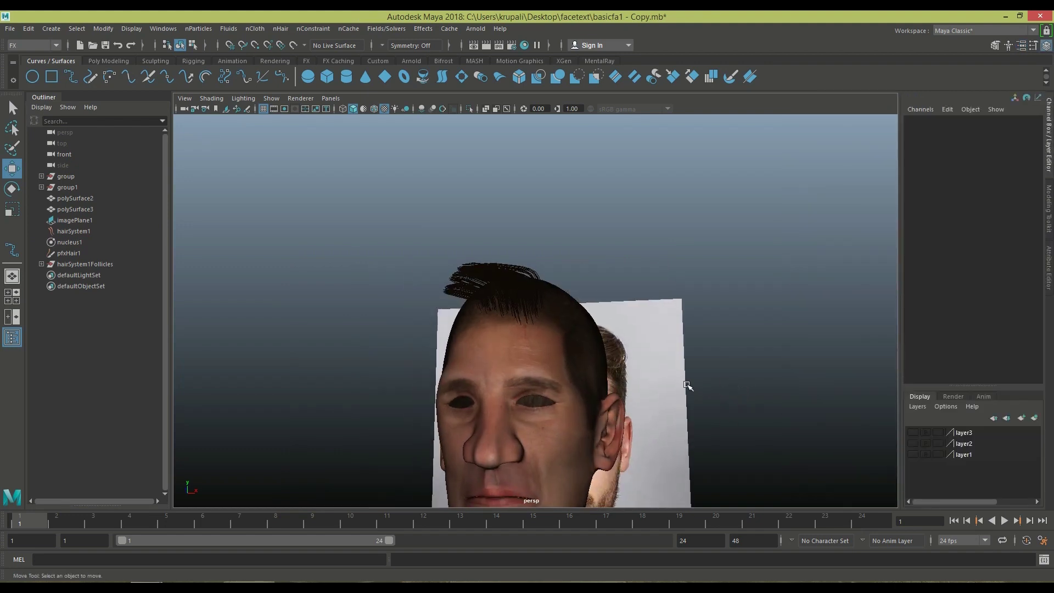
left_click(671, 301)
left_click(1034, 417)
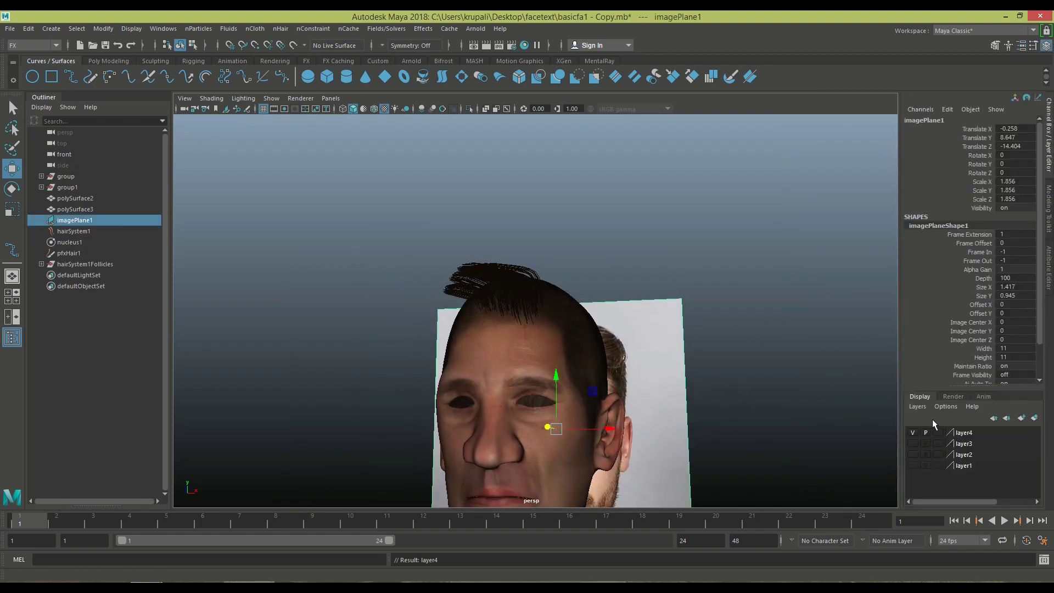
left_click(914, 433)
left_click_drag(806, 381, 722, 423, "alt")
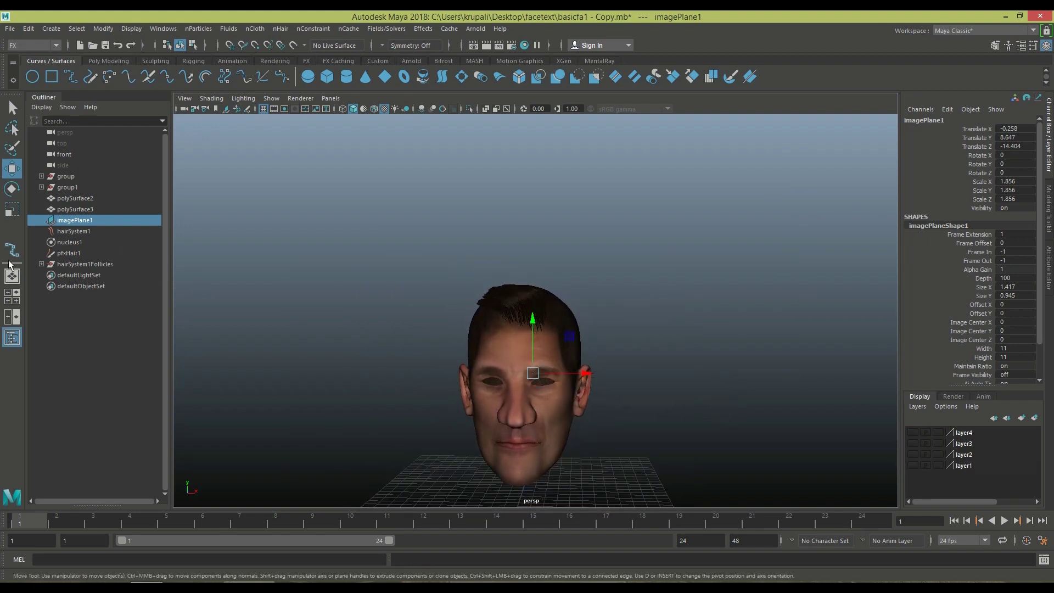
Hide the Outliner, switch to the Rendering shelf and create a directional light.
left_click(12, 337)
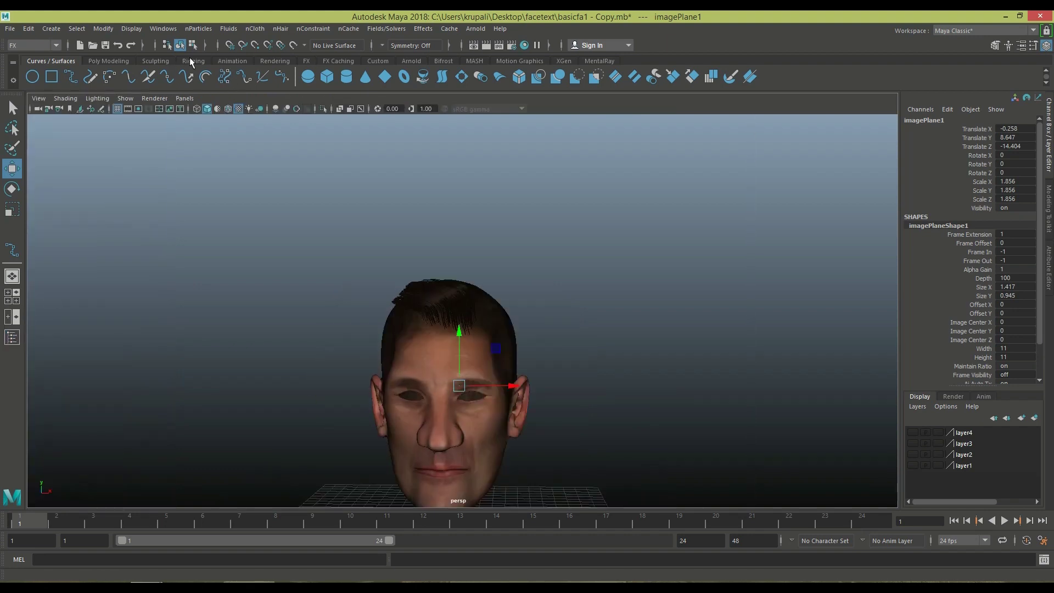
left_click(273, 61)
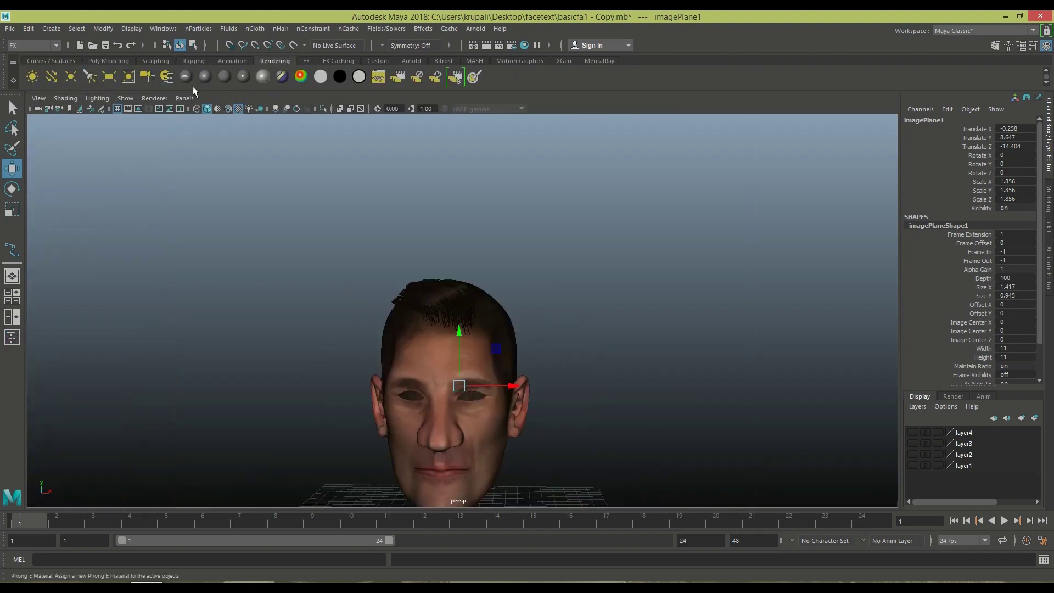
left_click(51, 76)
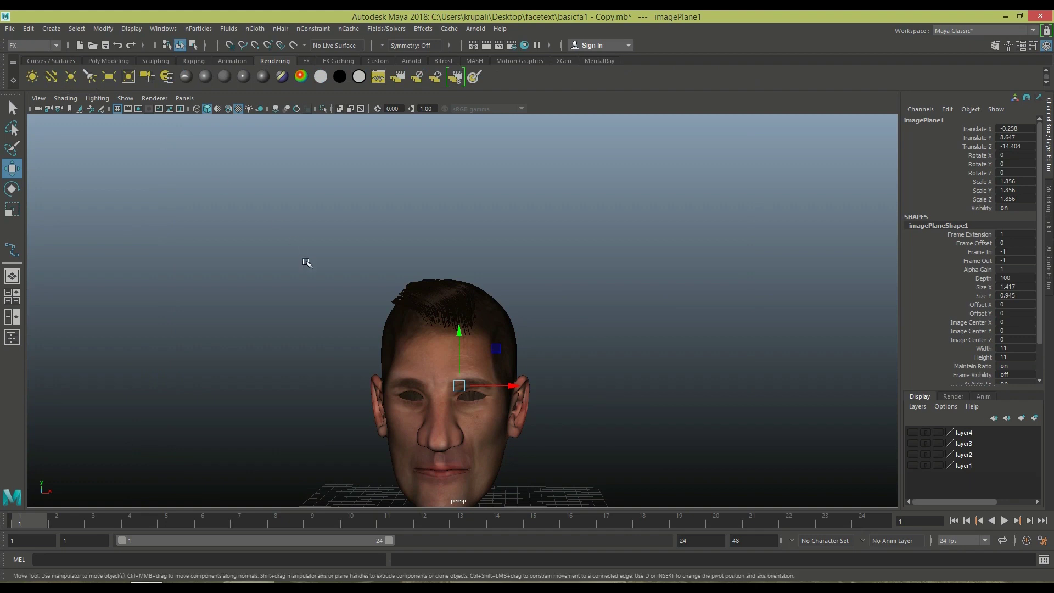
Show the light's manipulator with T and drag its origin up and left above the head.
scroll(306, 263, "down", 3)
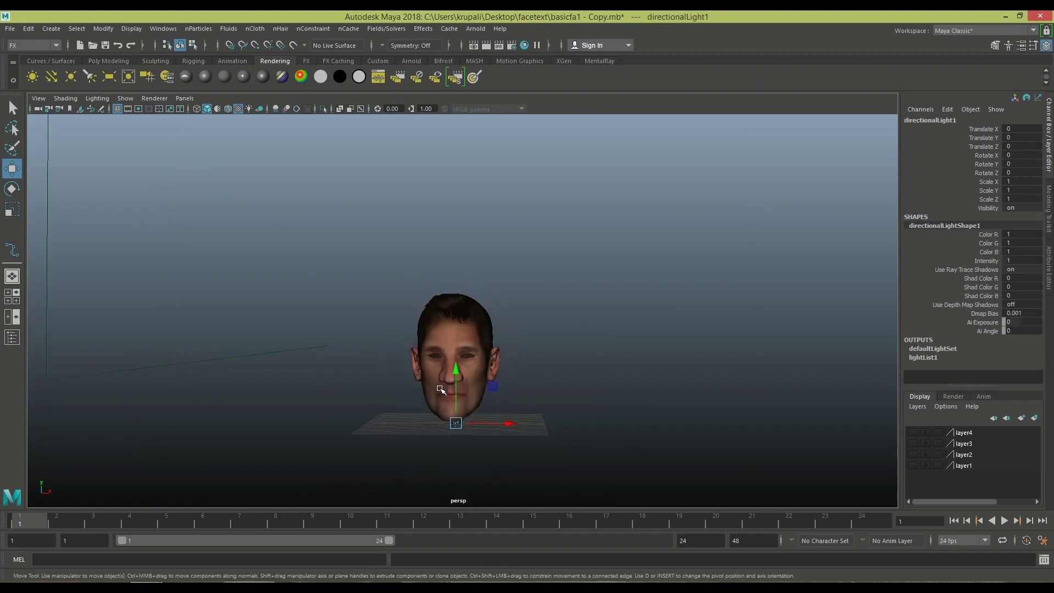
key("t")
left_click_drag(455, 422, 117, 106)
scroll(165, 264, "down", 3)
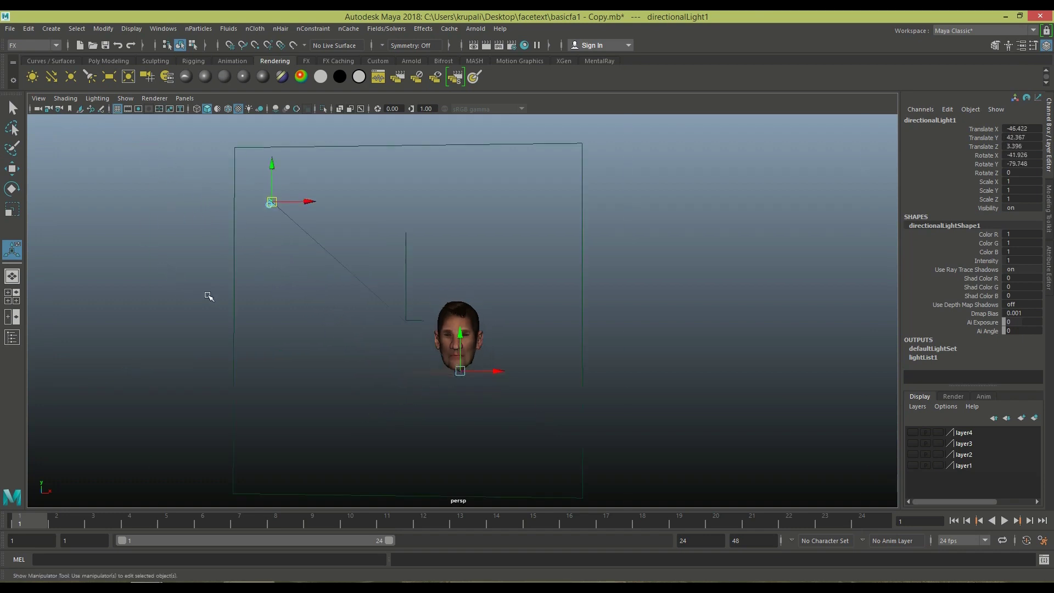
left_click_drag(213, 291, 245, 328)
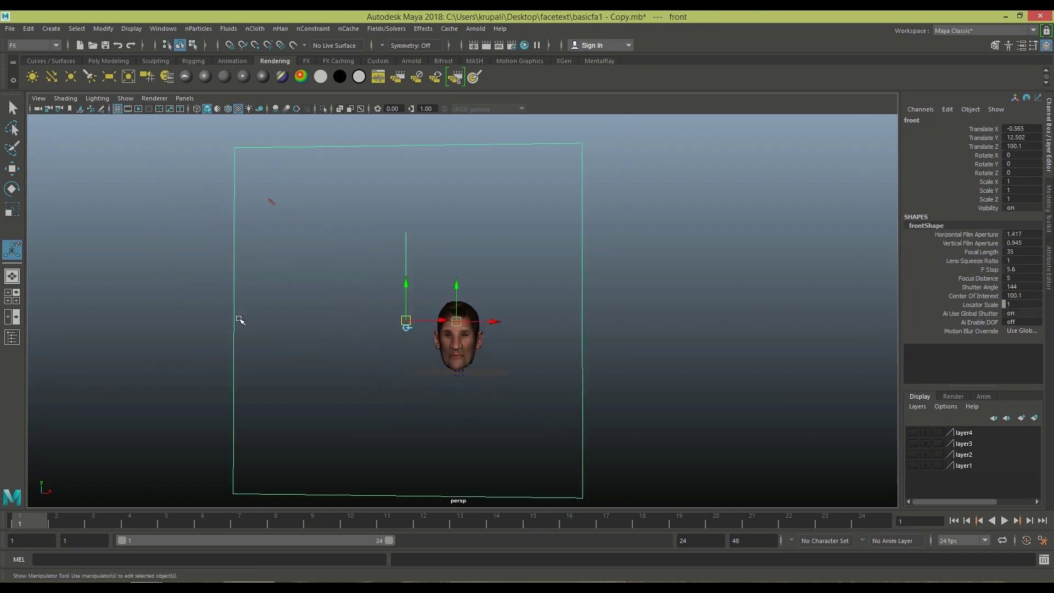
key("ctrl+h")
left_click(273, 203)
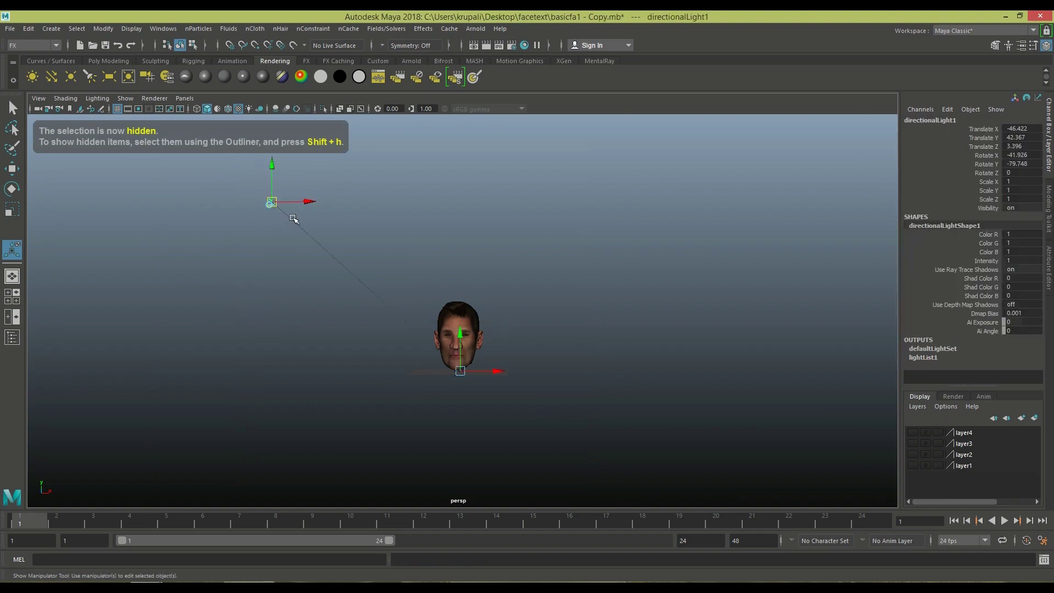
key("ctrl+z")
Reposition the light's origin in the top view of the four-view layout.
key("space")
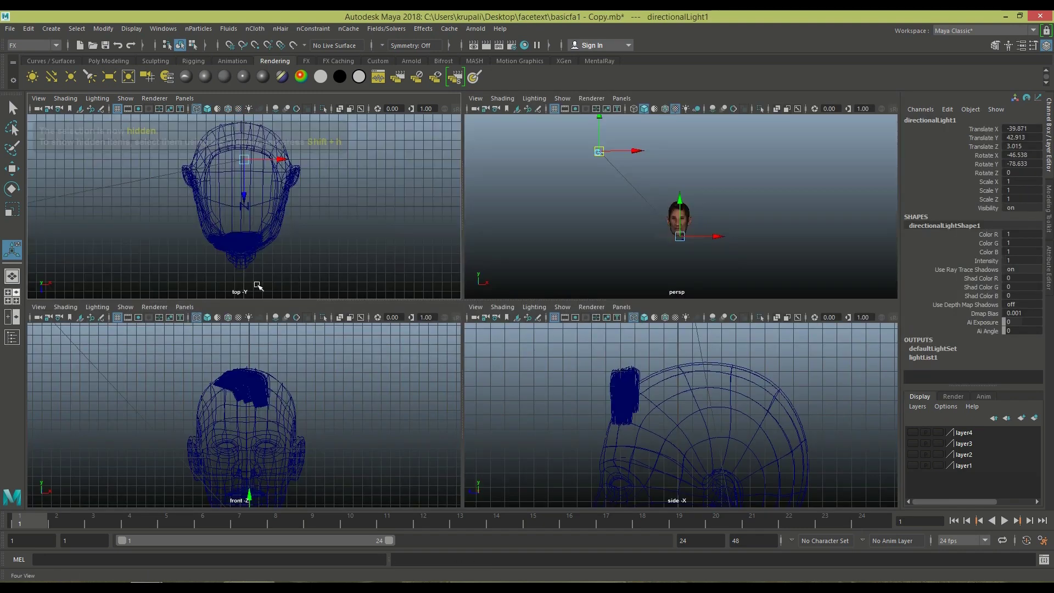
scroll(258, 286, "down", 5)
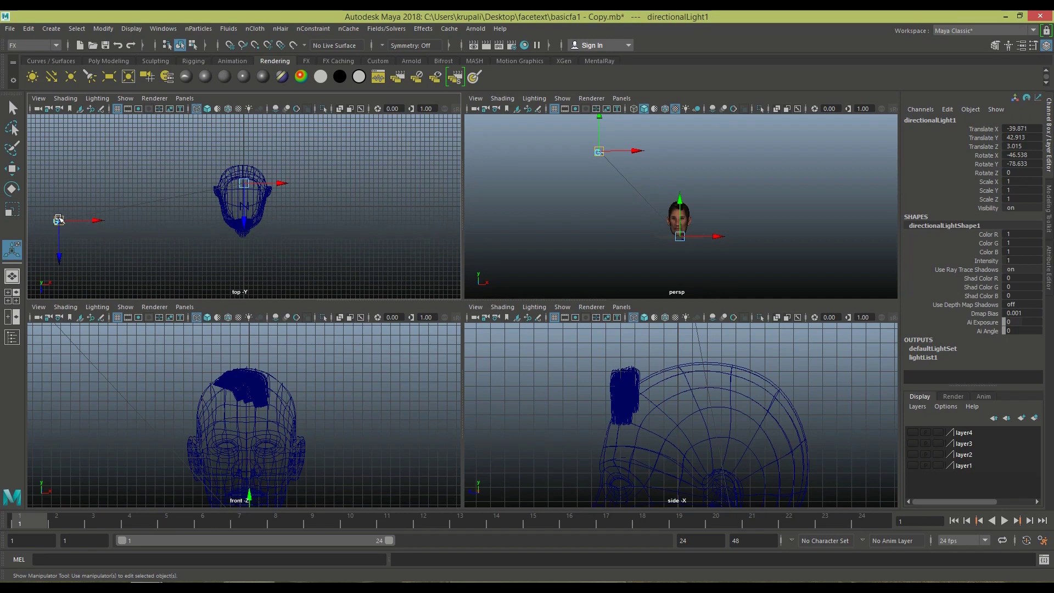
left_click_drag(59, 219, 205, 295)
key("space")
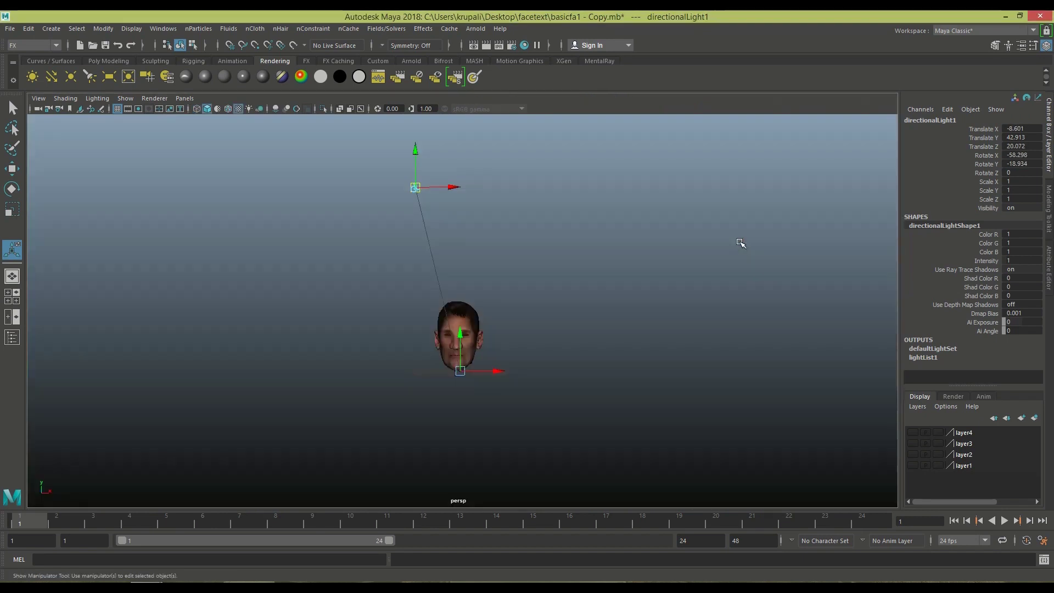
Slide the light along X toward the head and check its aim from a frontal view.
scroll(659, 258, "up", 2)
scroll(565, 313, "up", 3)
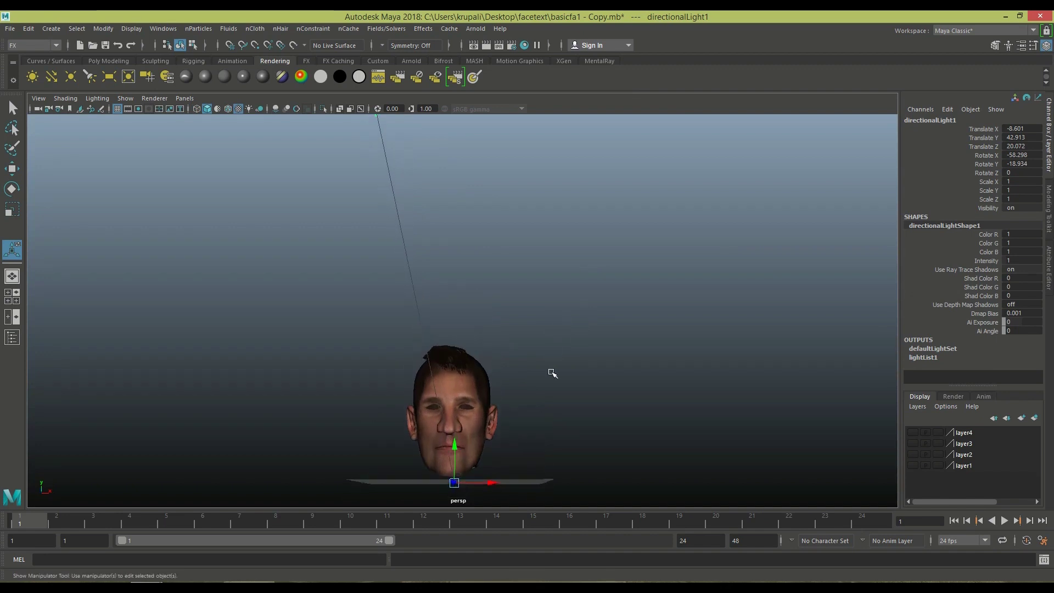
scroll(543, 390, "up", 2)
middle_click_drag(543, 400, 578, 365, "alt")
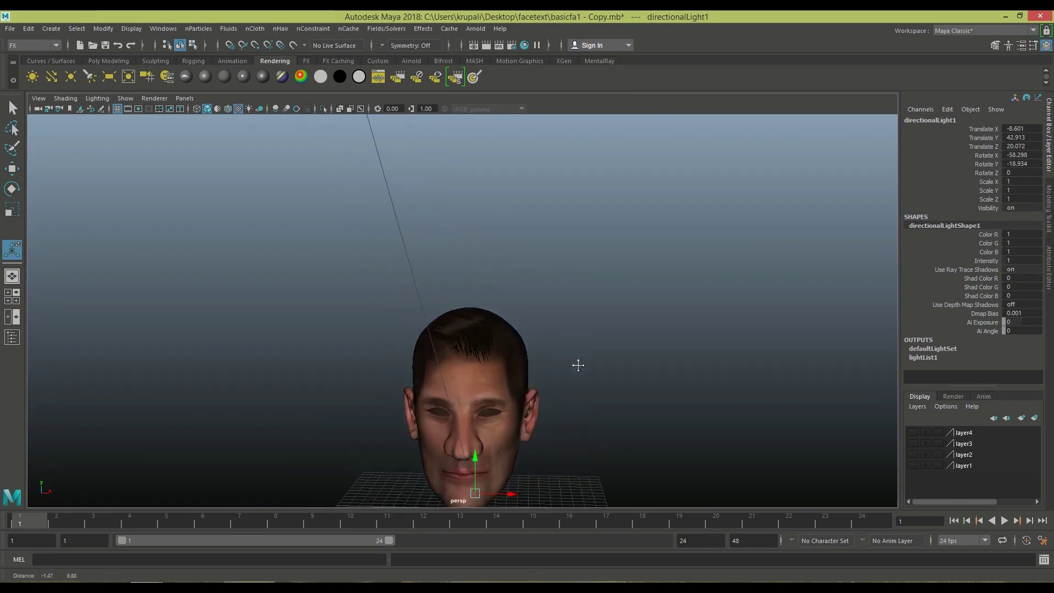
scroll(579, 362, "down", 5)
left_click_drag(424, 210, 456, 245, "alt")
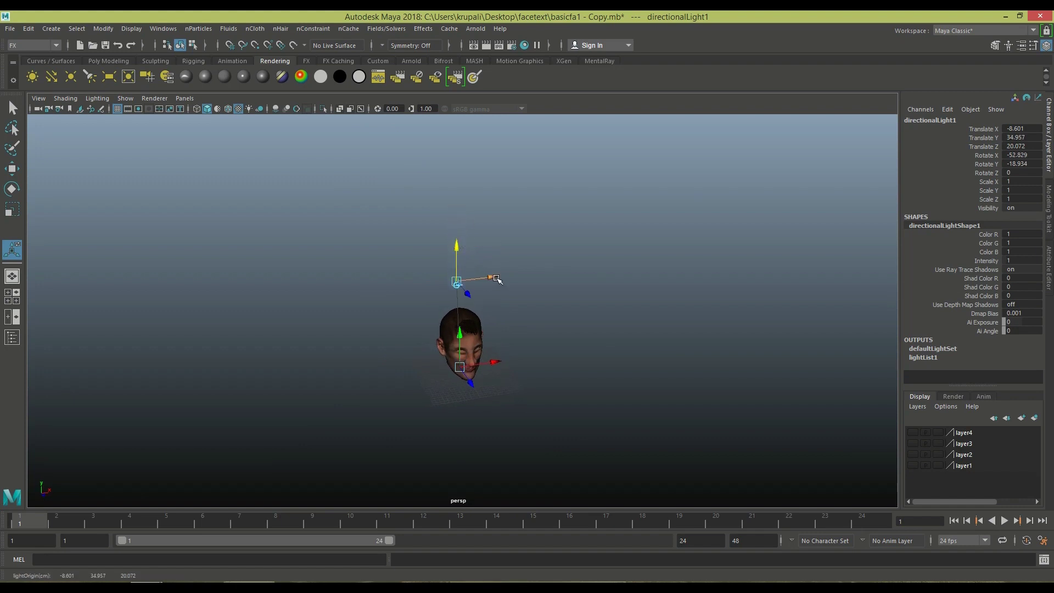
left_click_drag(497, 280, 513, 282)
scroll(571, 379, "up", 2)
left_click_drag(571, 379, 501, 348, "alt")
scroll(489, 365, "up", 3)
left_click_drag(513, 298, 549, 336, "alt")
scroll(500, 329, "up", 2)
scroll(541, 310, "up", 2)
Lower directionalLight1's Intensity to 0.5 and expand its shadow settings.
left_click(1050, 274)
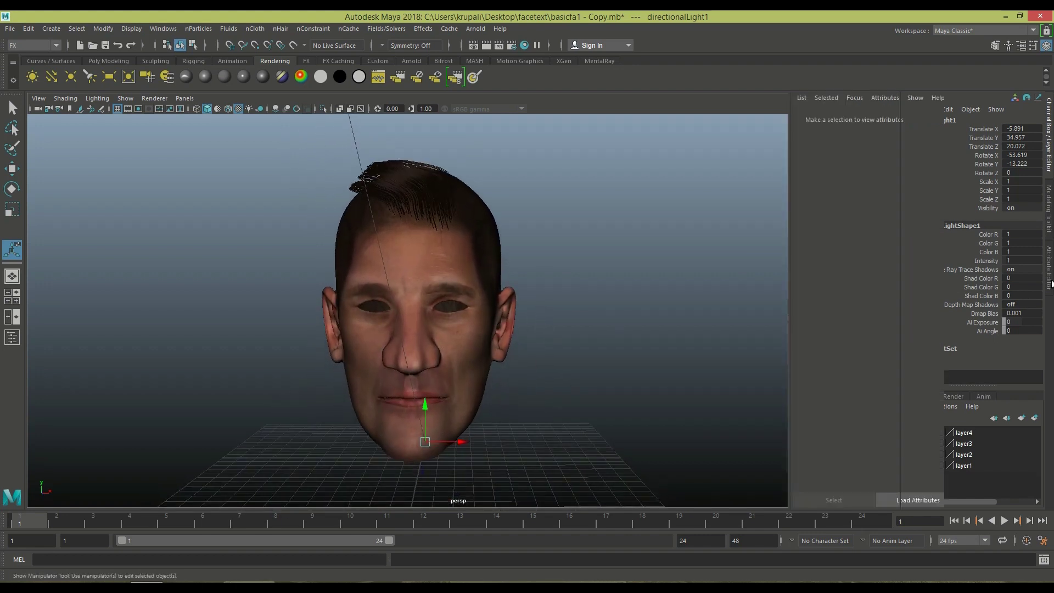
left_click(904, 253)
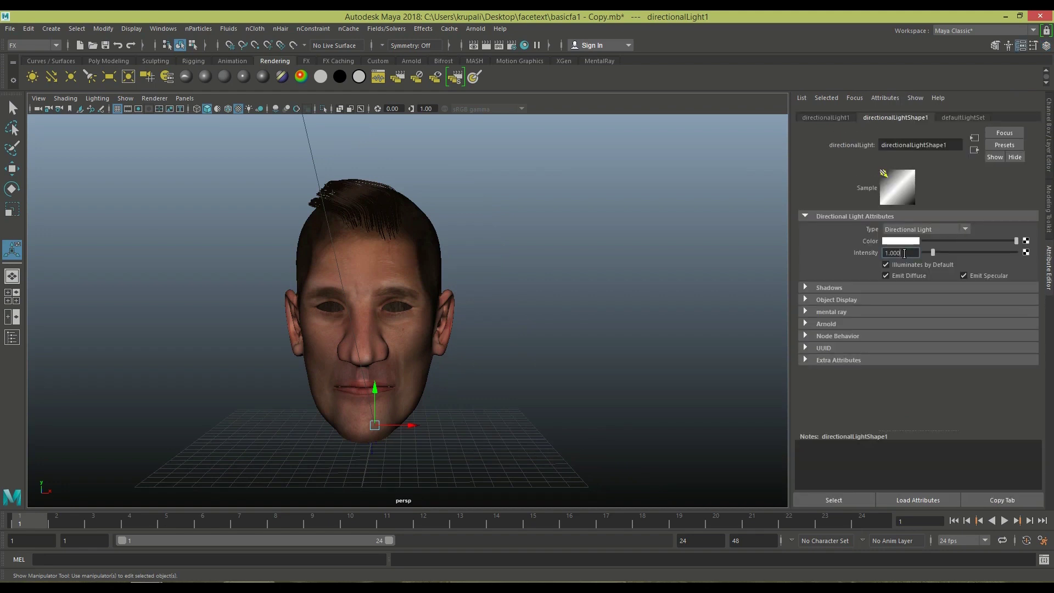
double_click(904, 253)
type("0.500")
key("Return")
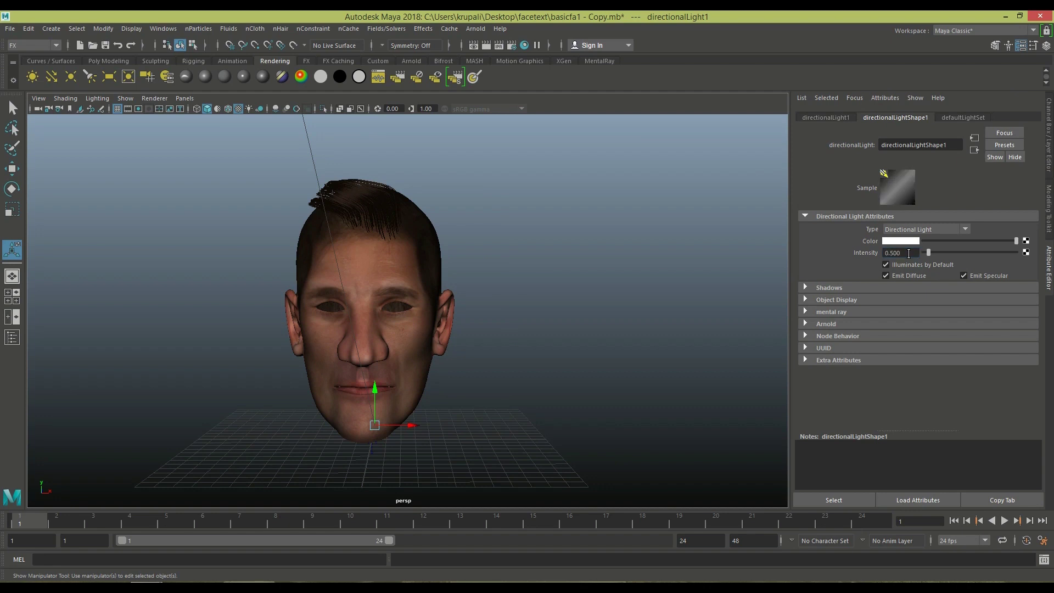
left_click(805, 287)
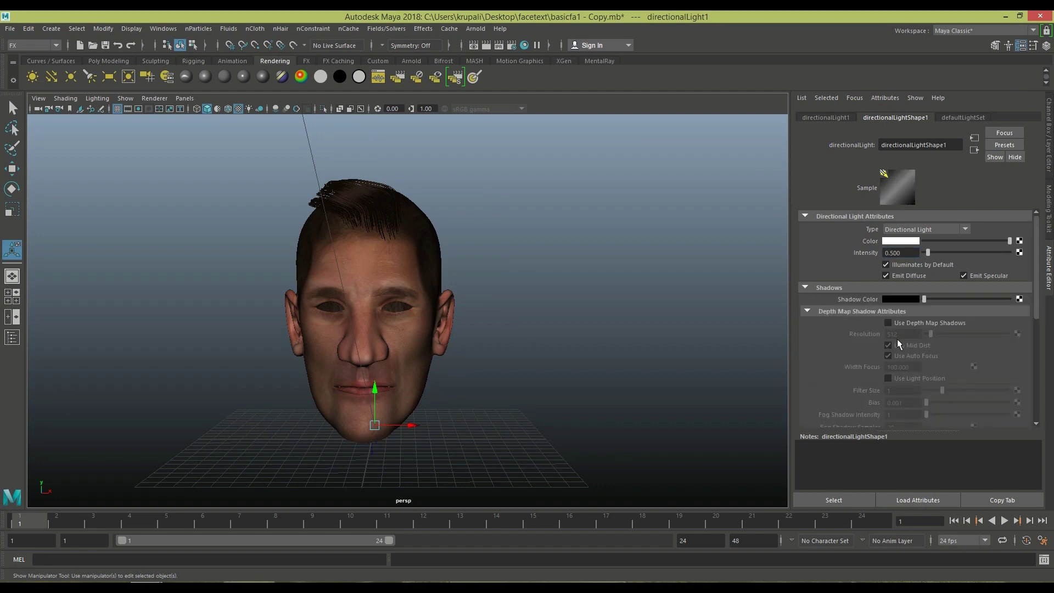
scroll(897, 338, "down", 5)
left_click(1049, 167)
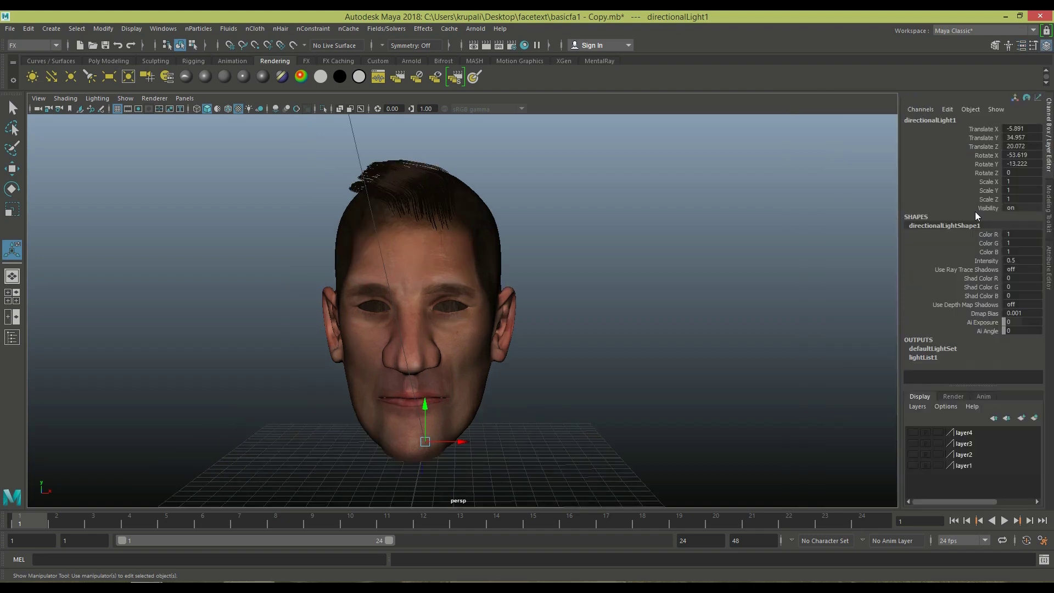
Switch the renderer to mental ray with Finalgather as the indirect diffuse GI mode.
left_click(508, 46)
left_click(225, 154)
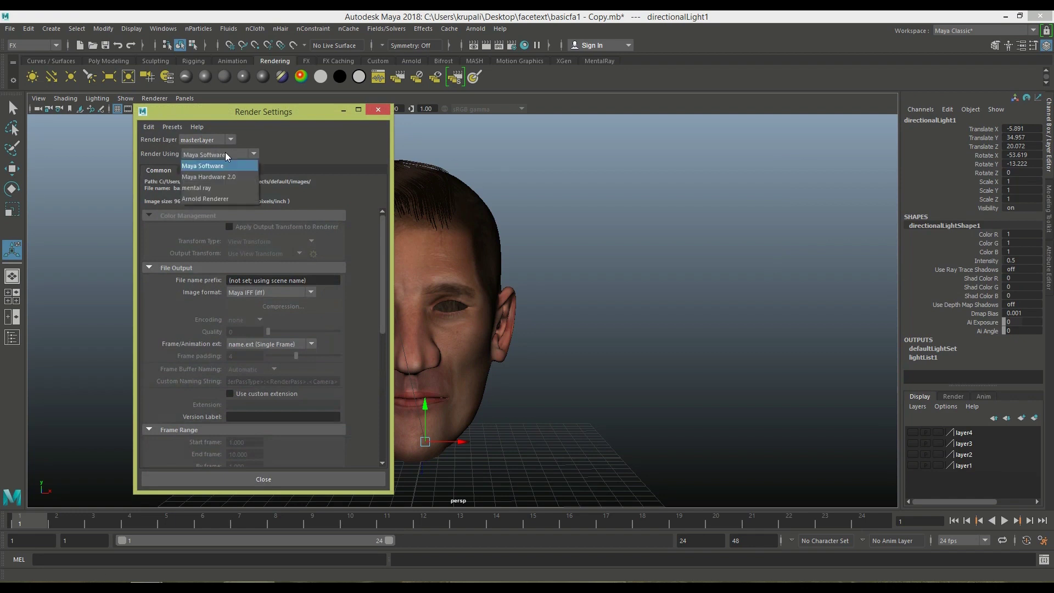
left_click(214, 187)
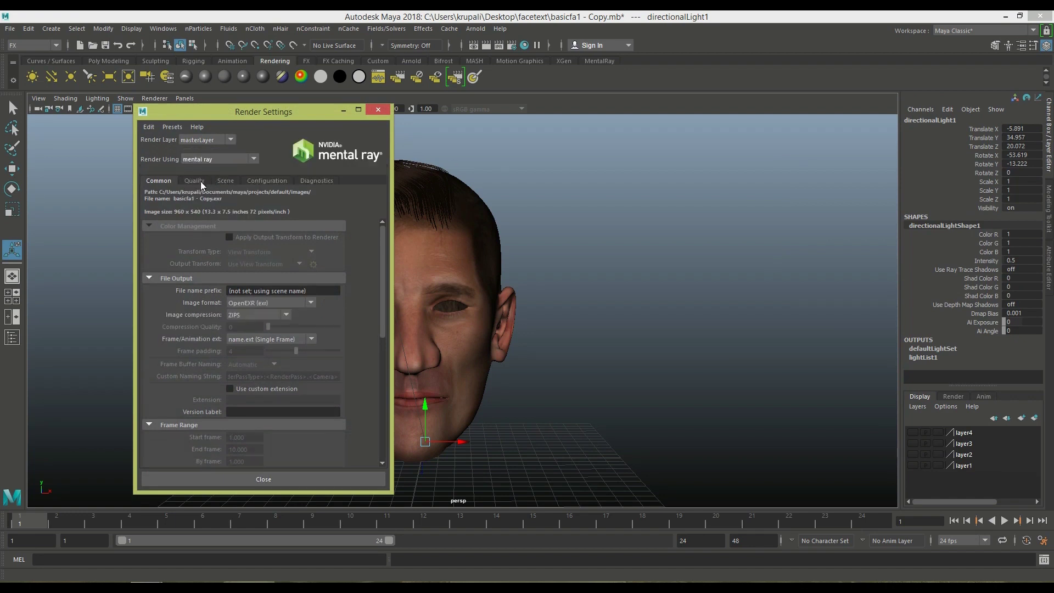
left_click(199, 182)
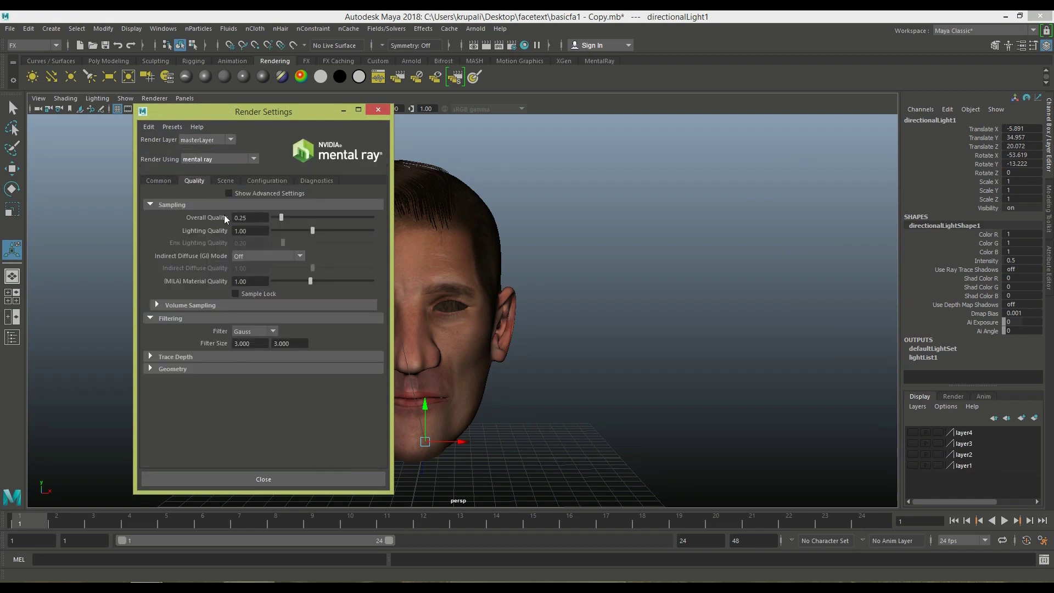
left_click(250, 256)
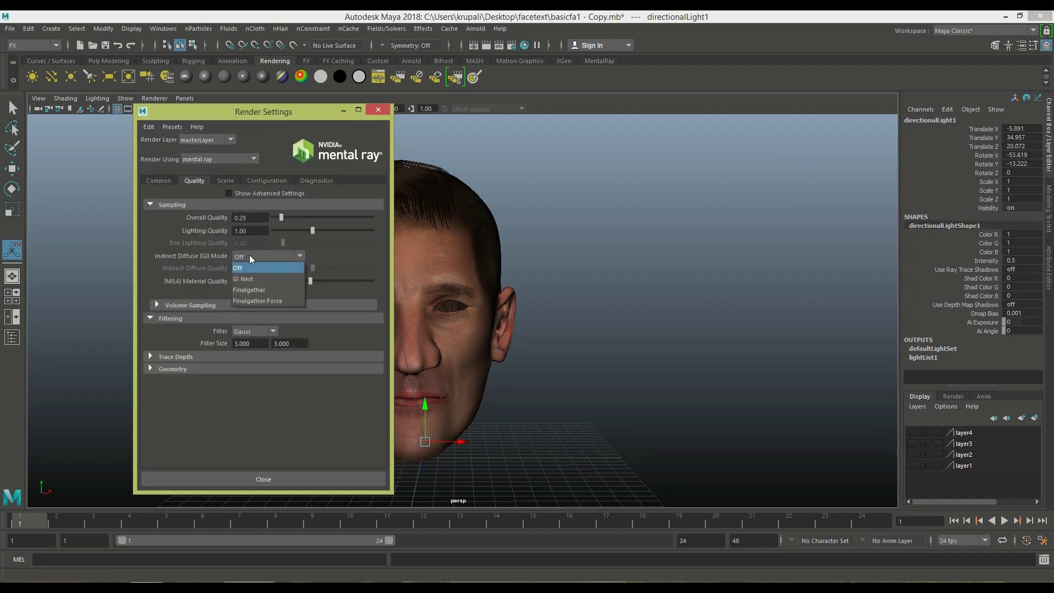
left_click(262, 290)
Turn Global Illum Generating and Receiving On in Diagnostics overrides, then close the test render.
left_click(315, 181)
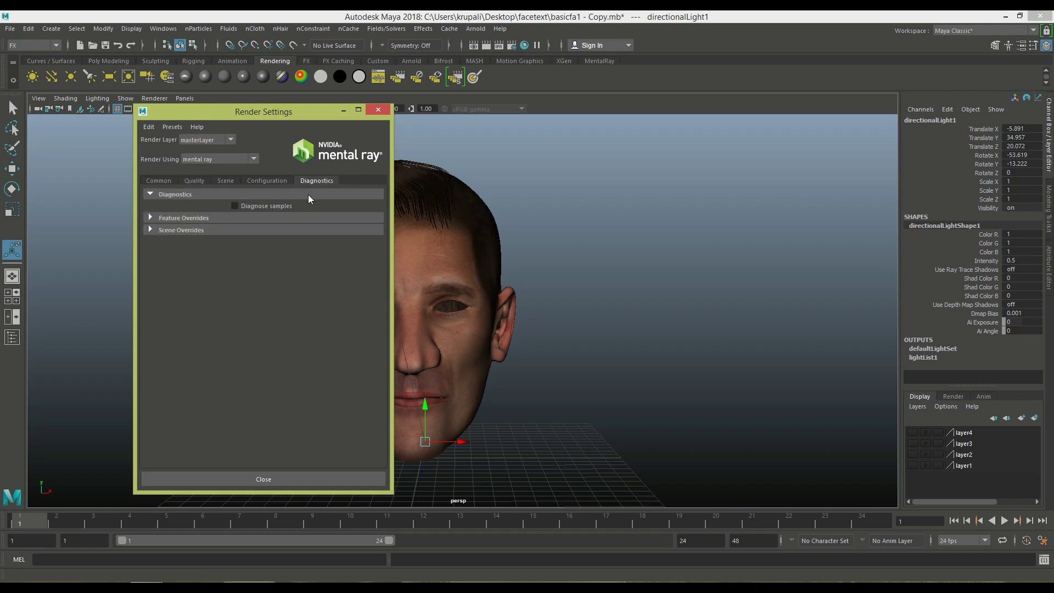
left_click(159, 229)
left_click(267, 307)
left_click(266, 315)
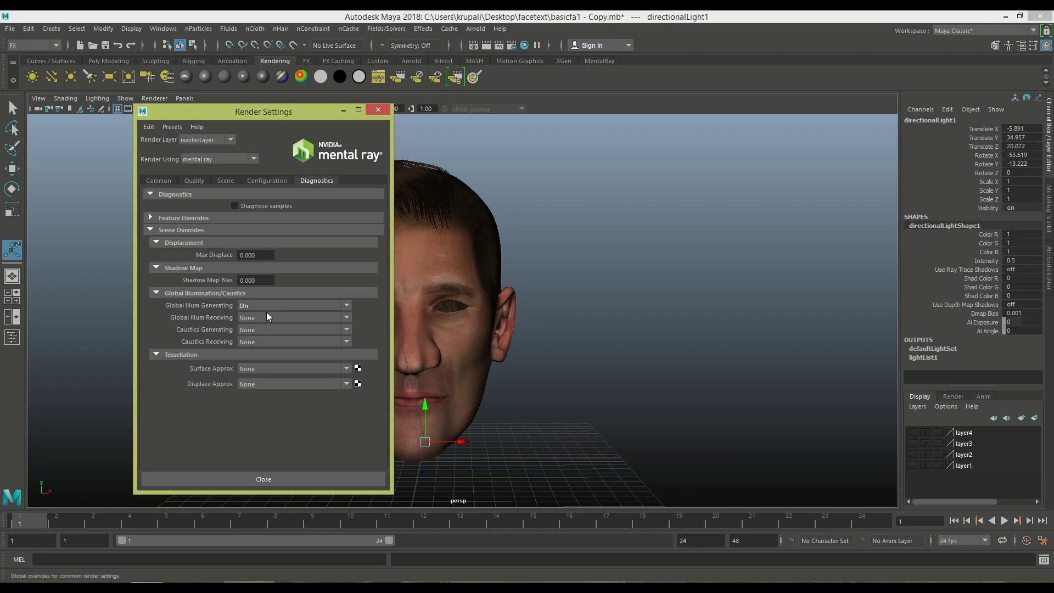
left_click(264, 318)
left_click(262, 328)
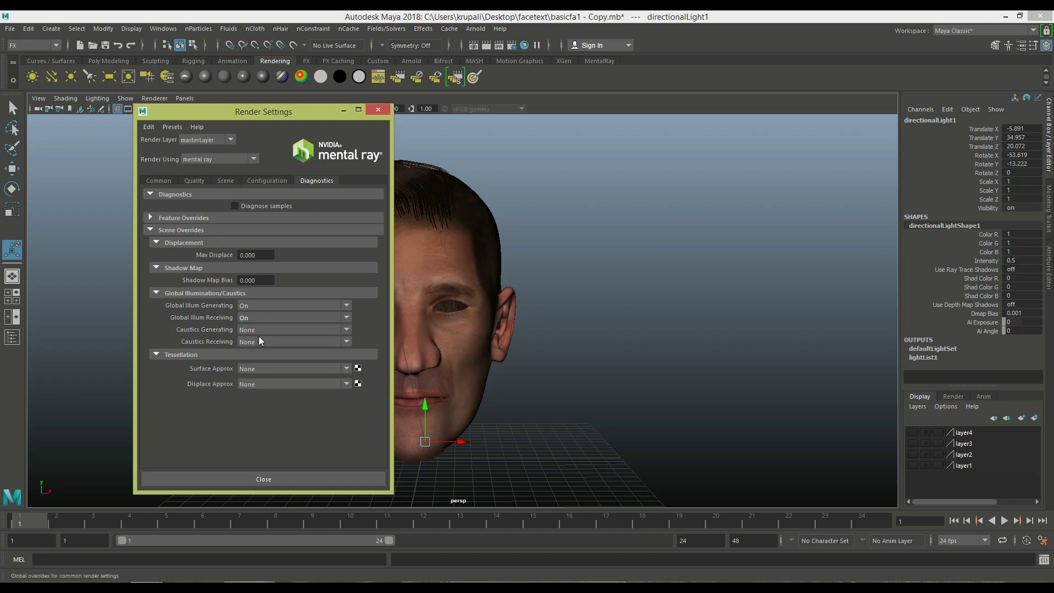
left_click(378, 109)
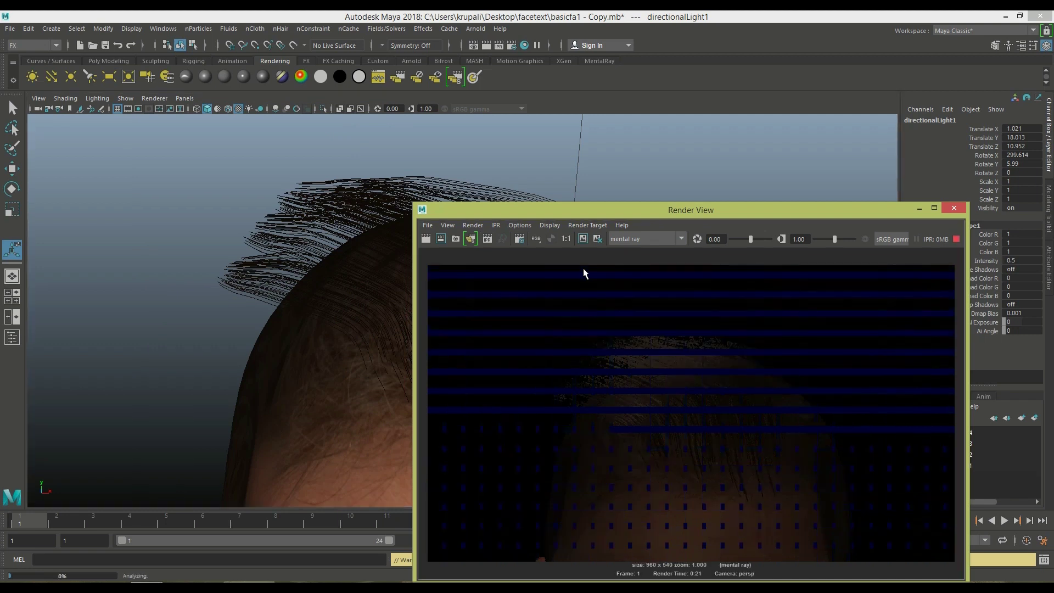
key("alt+F4")
Create a mental ray Image Based Lighting environment from the Render Settings Scene tab.
left_click(648, 271)
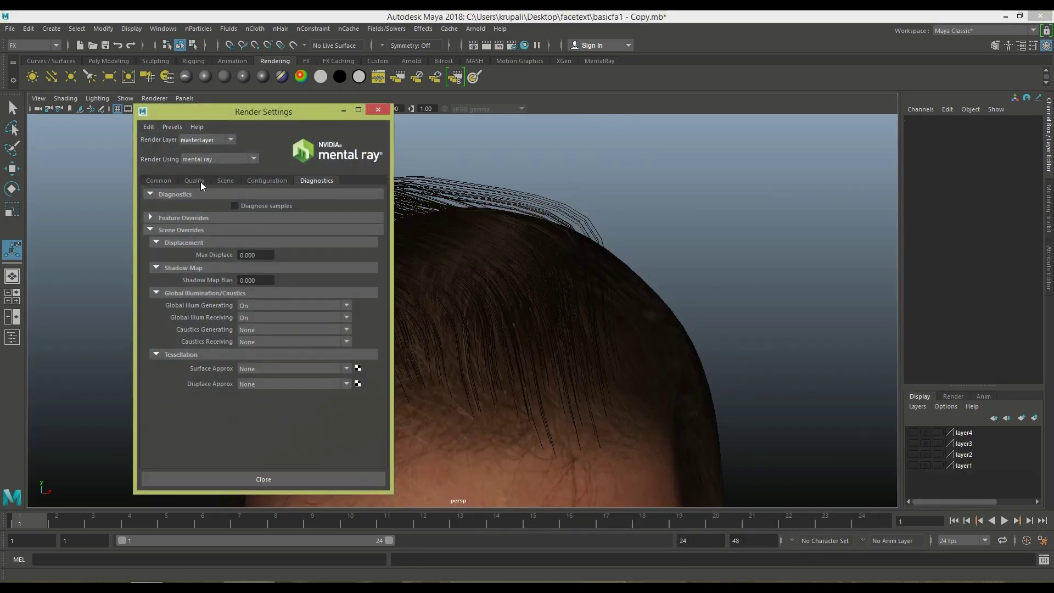
left_click(225, 181)
left_click(295, 281)
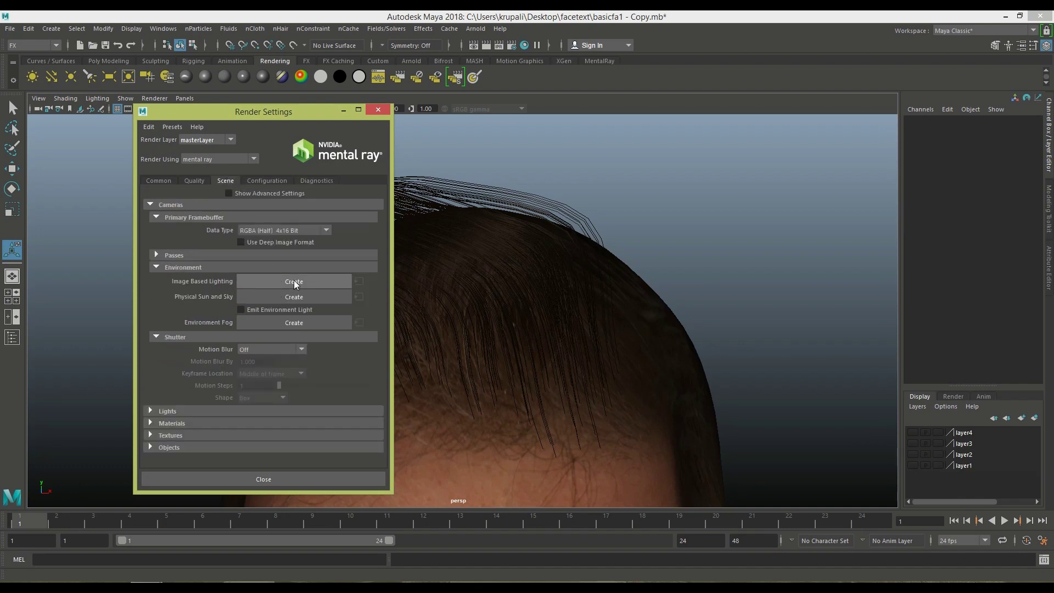
left_click(382, 111)
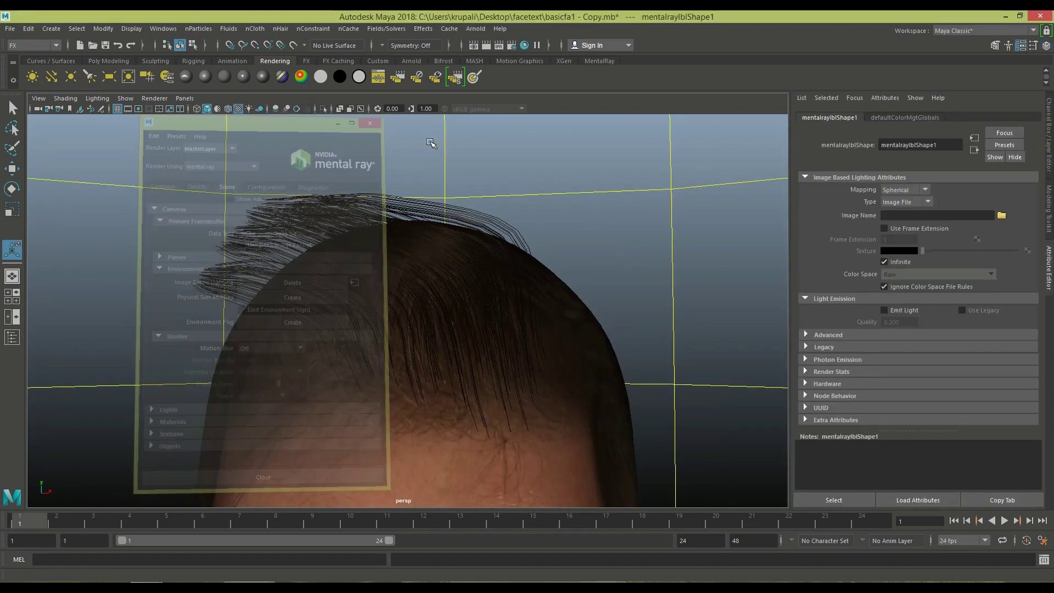
Load HDRI_tonemapping_01.jpg from the Desktop anime classroom folder as the IBL image.
left_click(1002, 216)
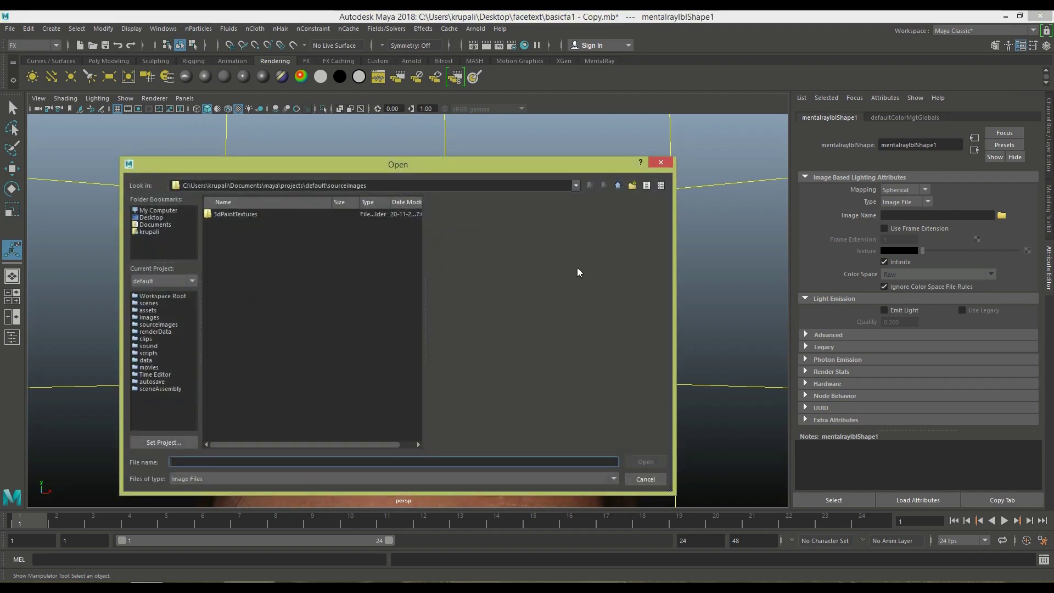
left_click(156, 216)
left_click(231, 223)
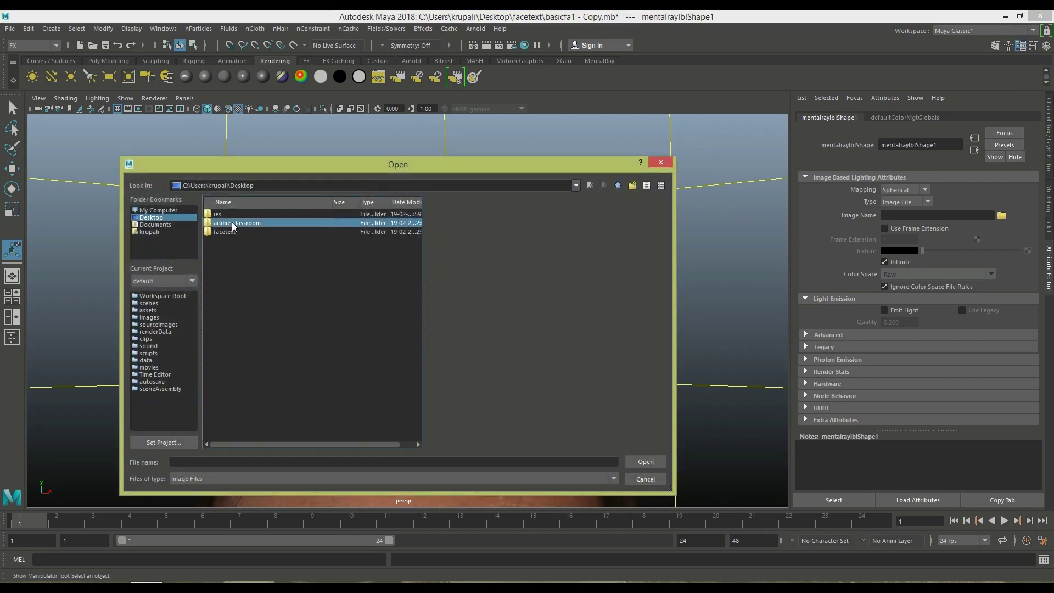
left_click(642, 461)
double_click(397, 439)
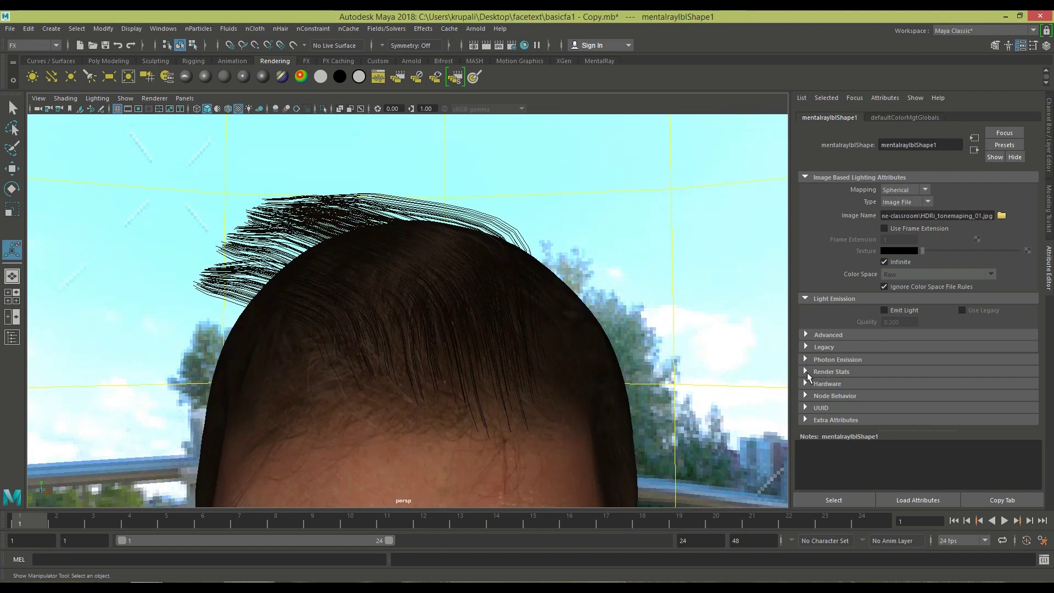
left_click(806, 372)
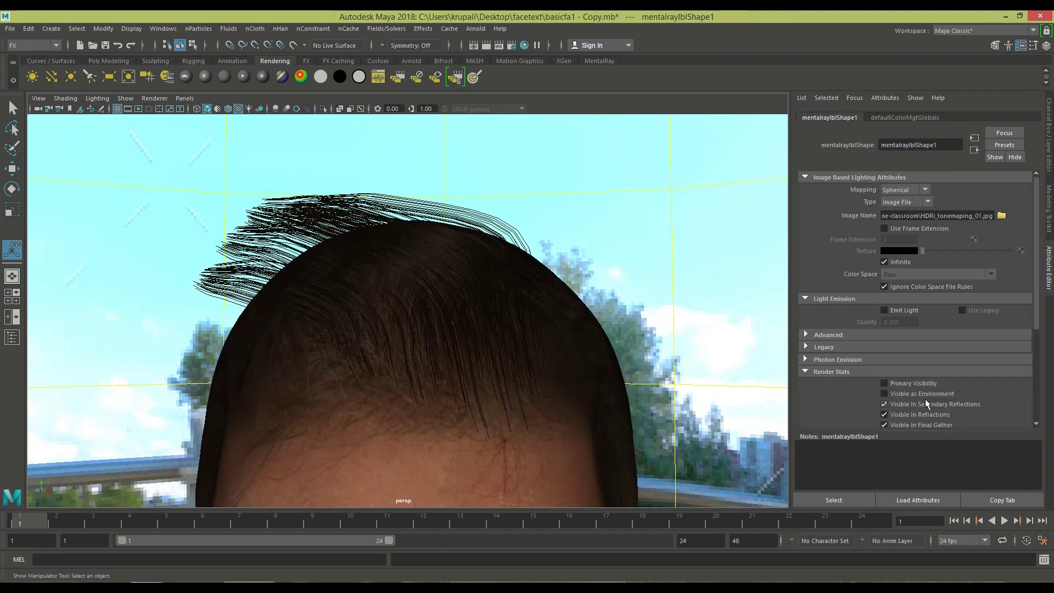
key("ctrl+a")
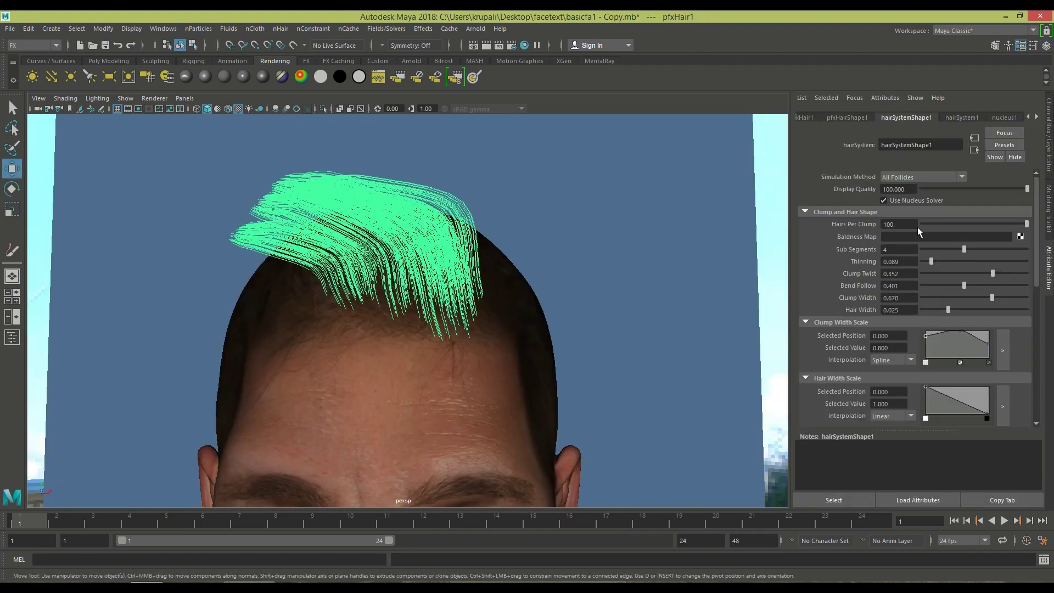
Set the hair system's Hairs Per Clump to 200.
left_click(895, 226)
type("200")
key("Return")
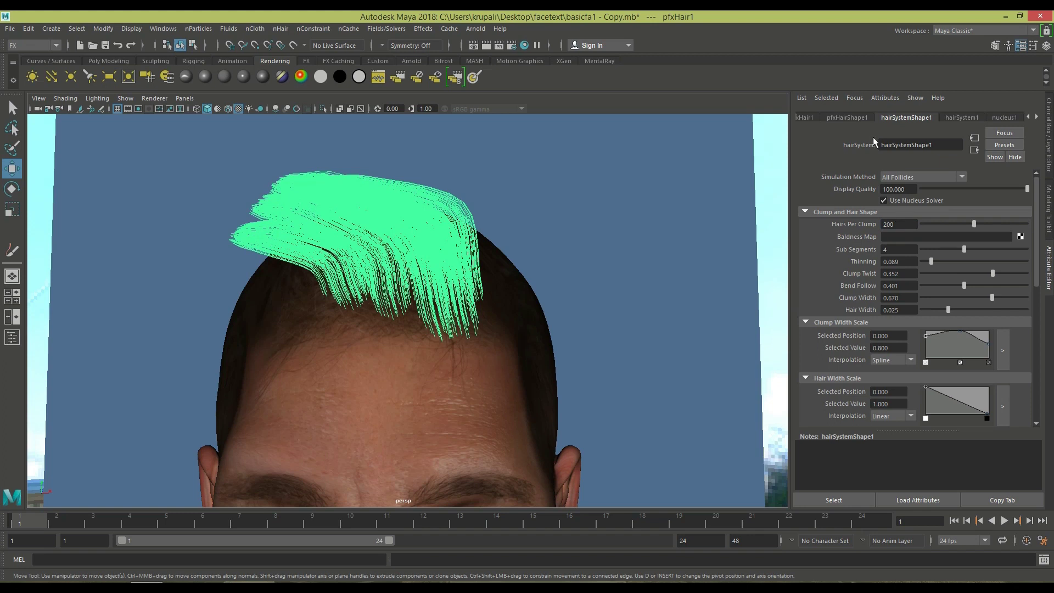
Reselect the hair curves and expand hairSystemShape1's Shading section to edit Specular Power.
left_click(1049, 153)
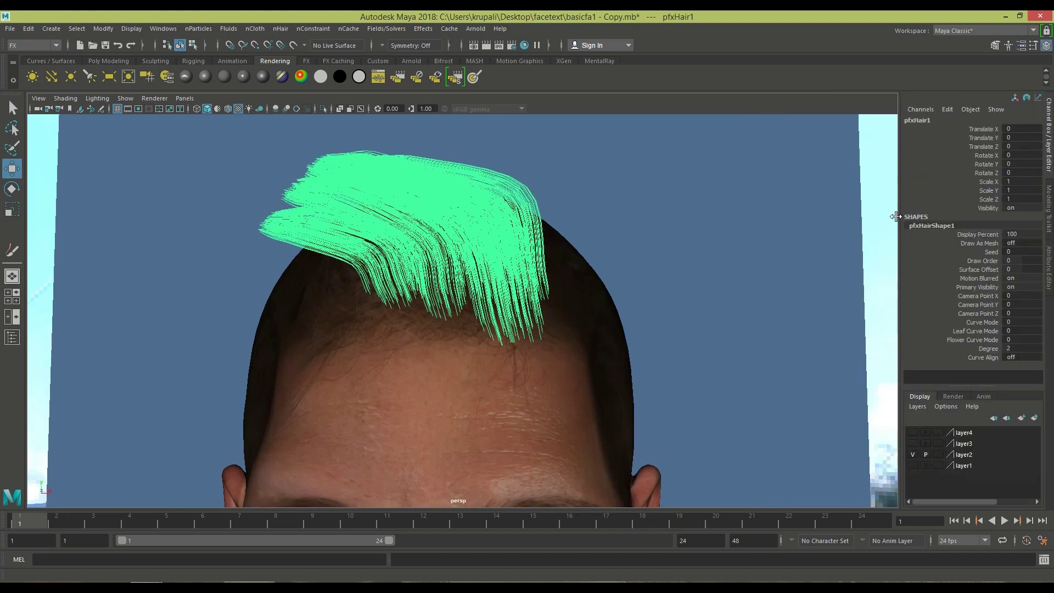
left_click(881, 226)
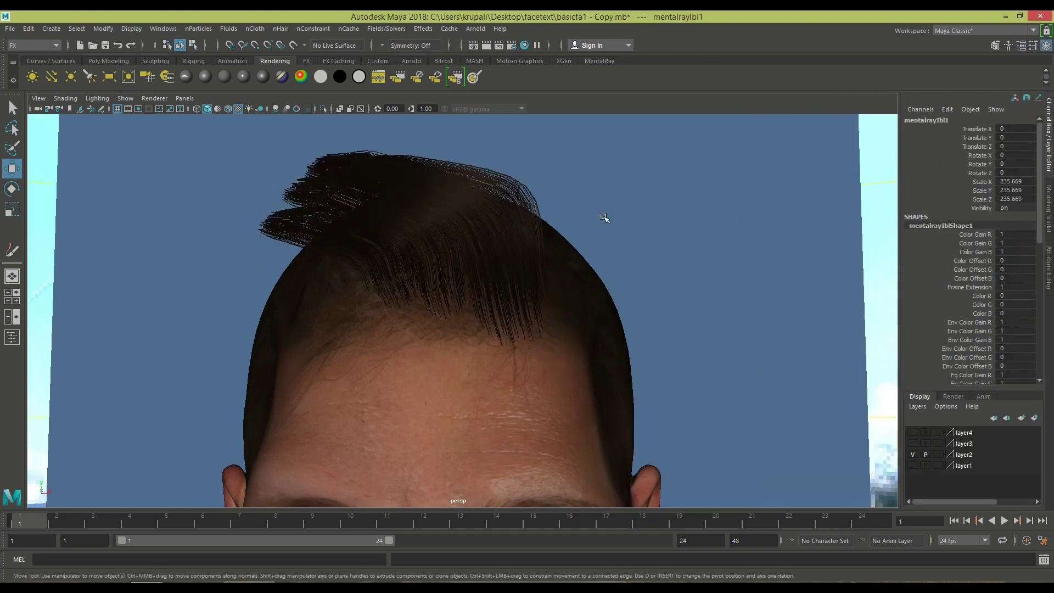
left_click(439, 207)
left_click(1050, 277)
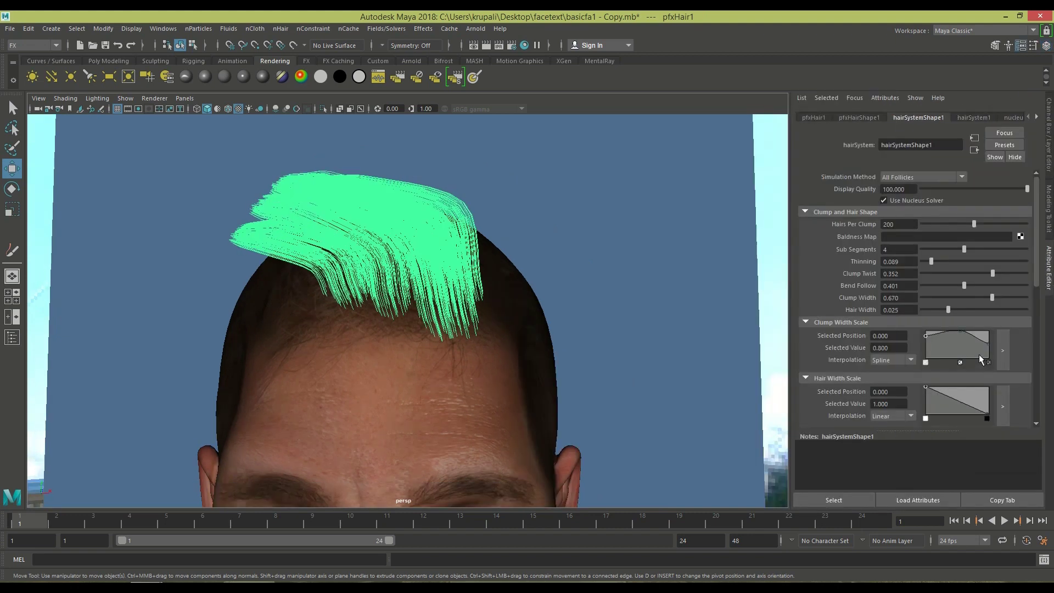
scroll(979, 354, "down", 10)
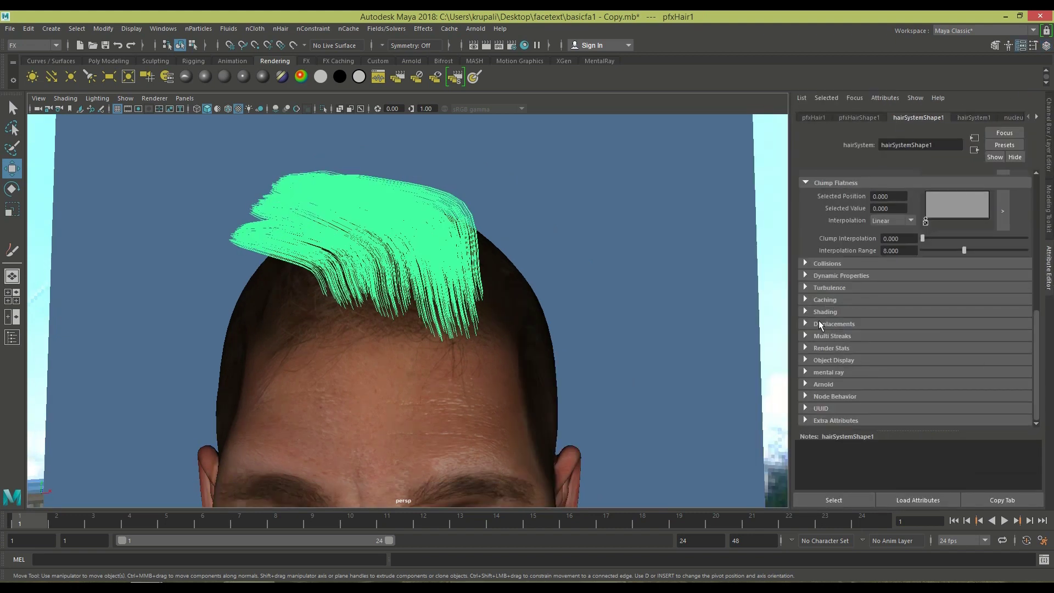
left_click(817, 311)
scroll(908, 396, "down", 3)
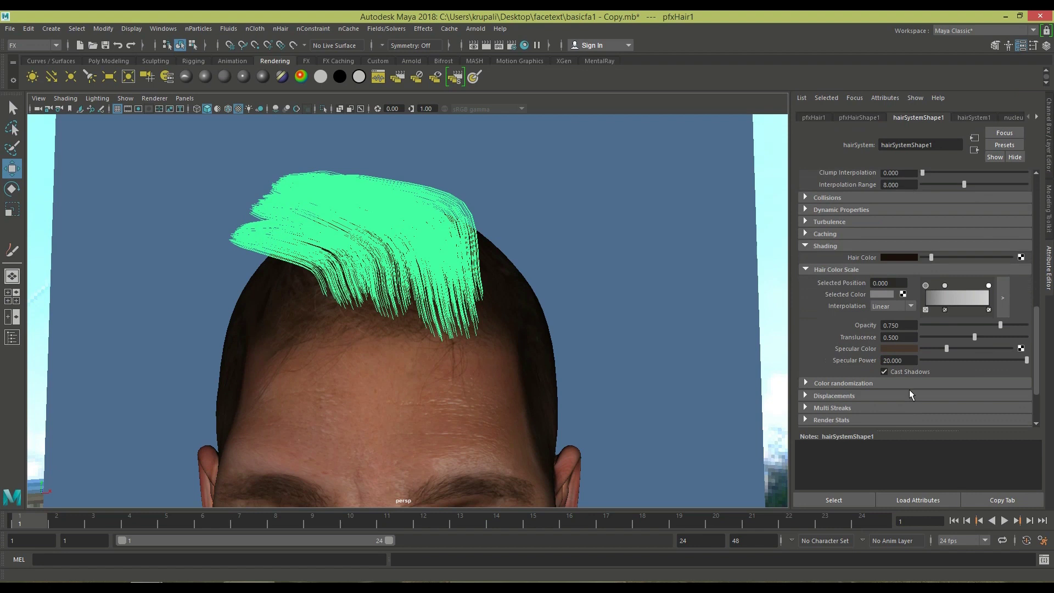
left_click(900, 360)
Commit Specular Power 15, close the render preview, and select the mentalrayIbl1 environment.
key("Return")
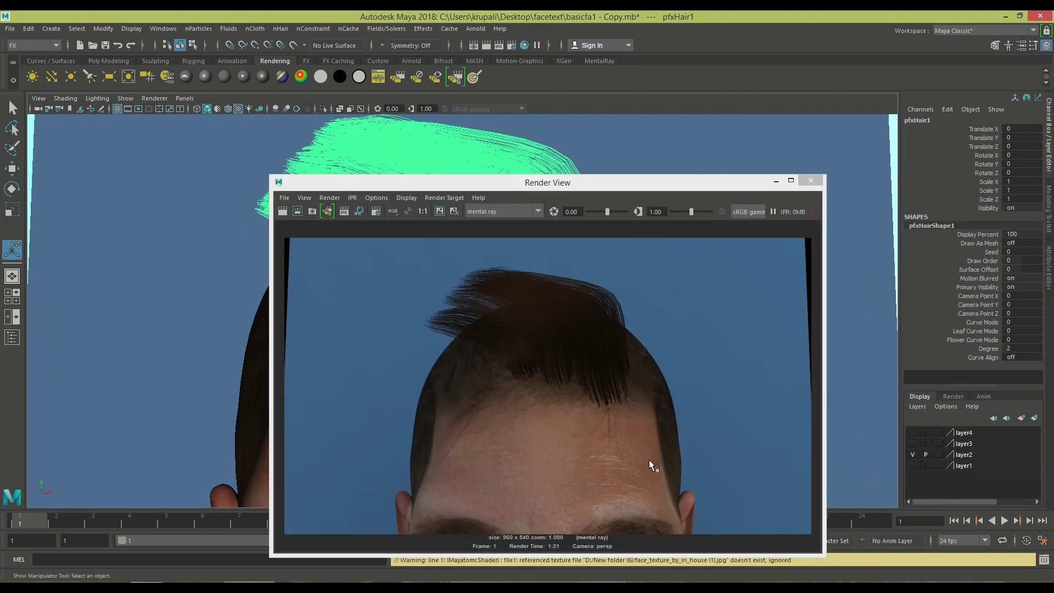
left_click(812, 180)
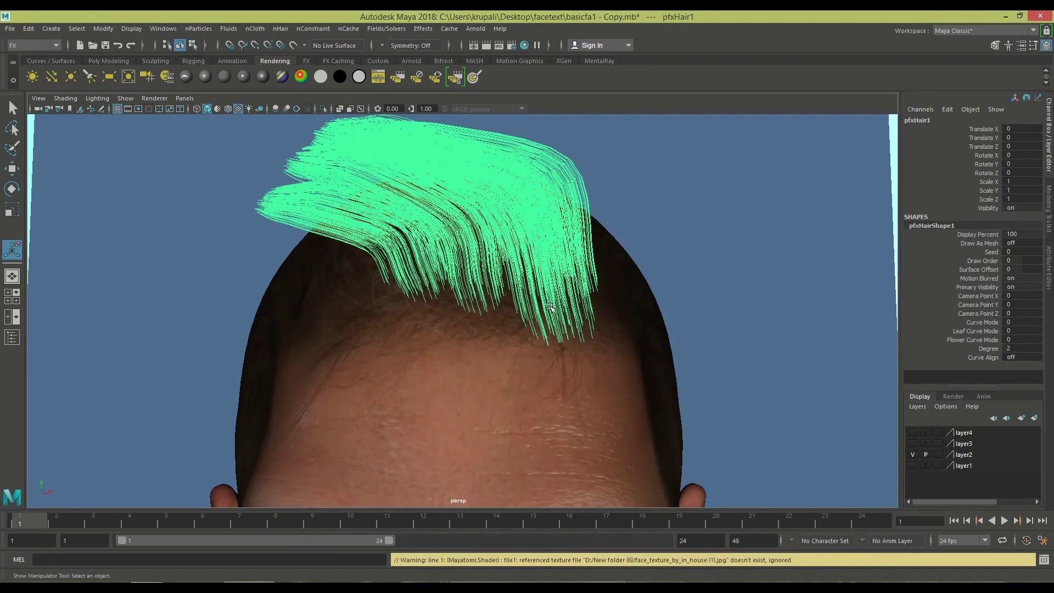
scroll(552, 305, "down", 10)
left_click(162, 311)
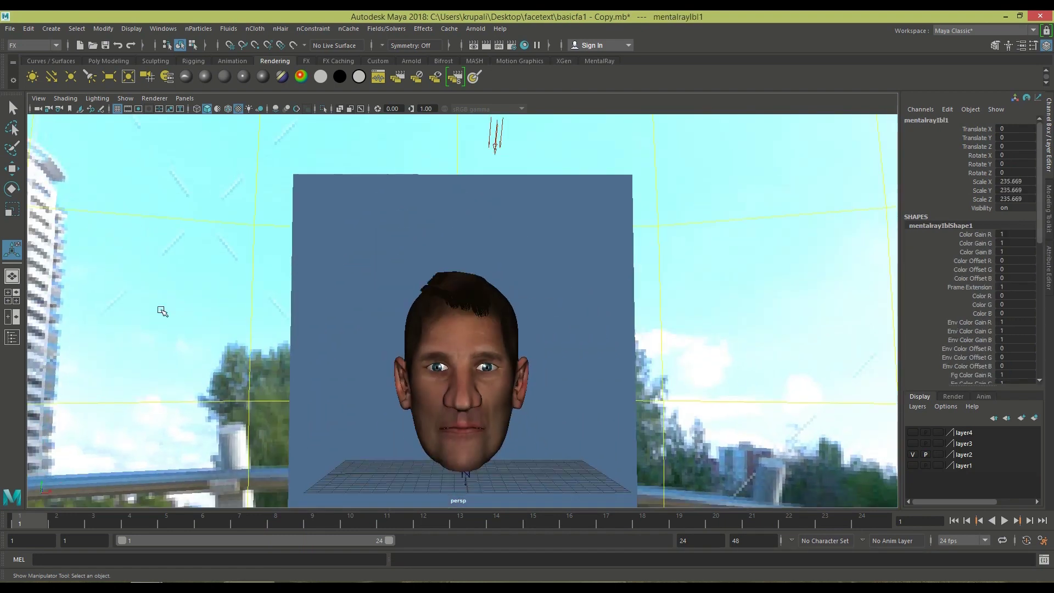
scroll(598, 357, "up", 3)
scroll(597, 357, "down", 1)
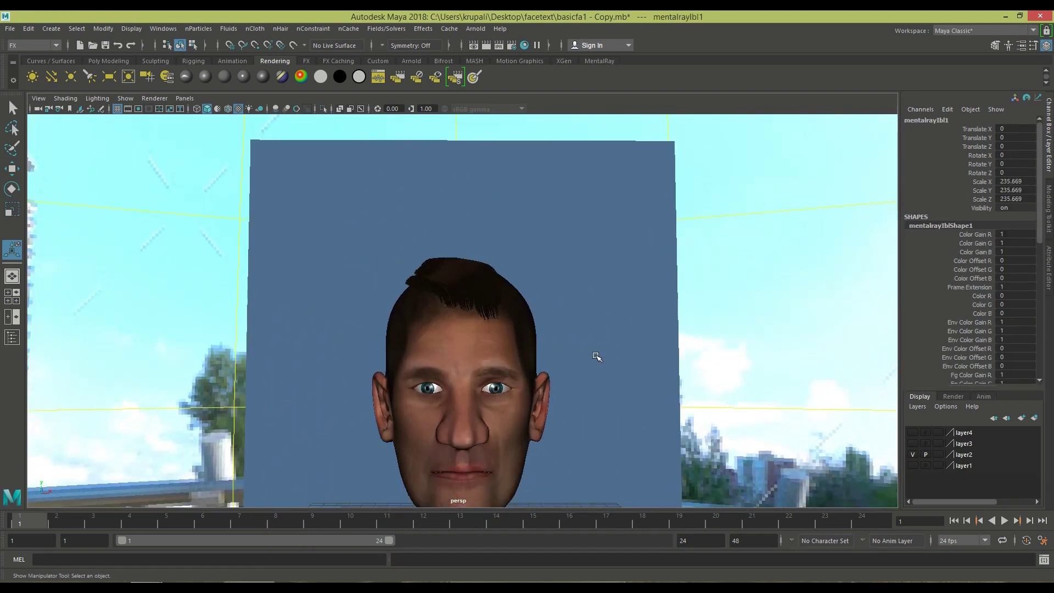